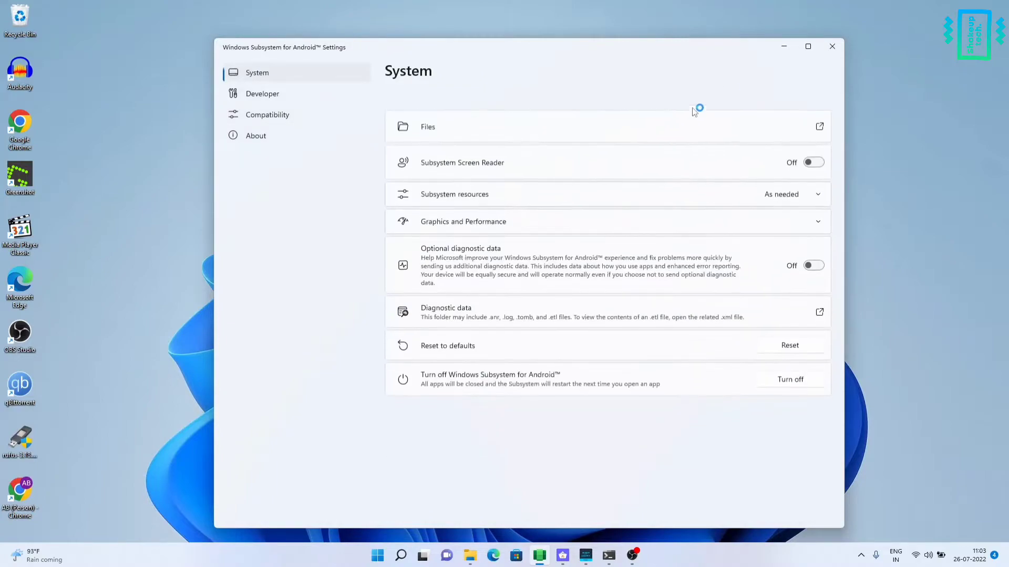
# Minimise the Windows Subsystem for Android settings and briefly show the Amazon Appstore sign-in window.
pyautogui.click(785, 47)
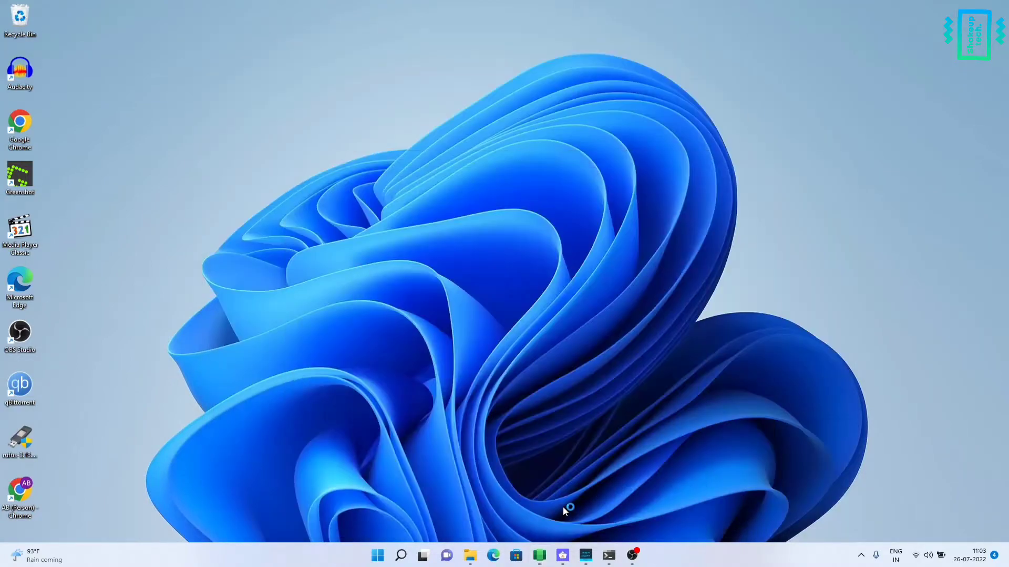
pyautogui.click(588, 561)
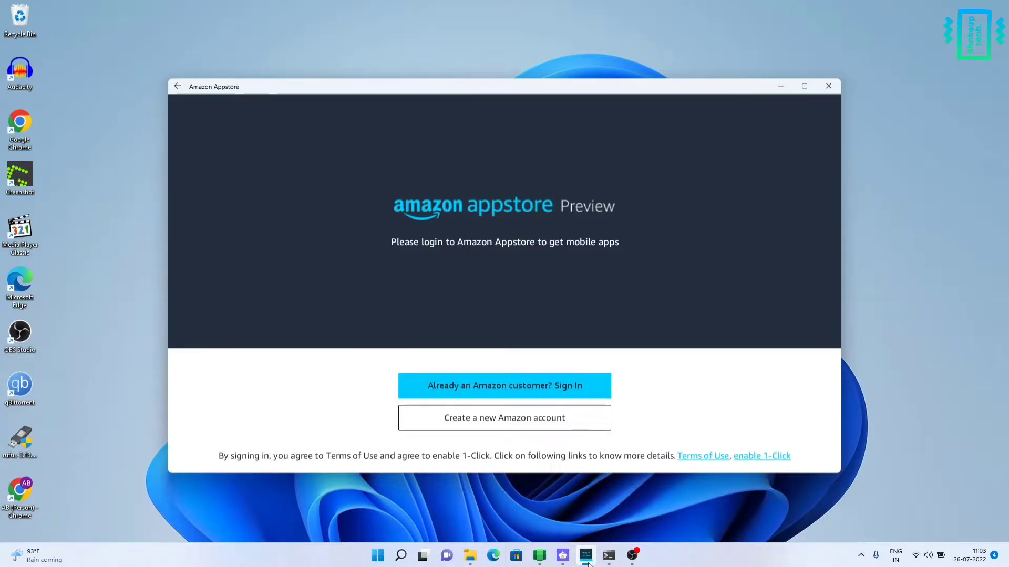
pyautogui.click(587, 561)
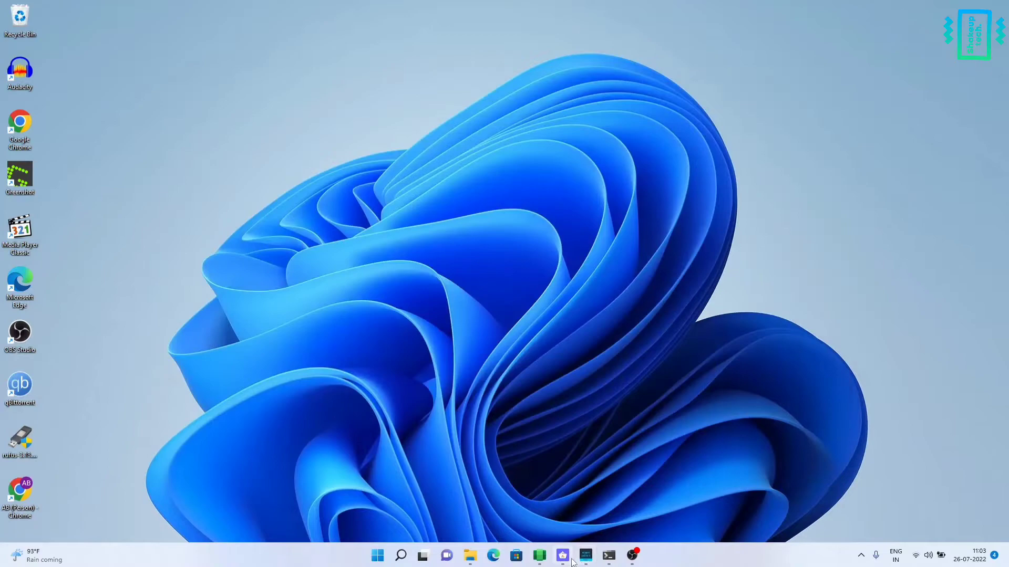
# Switch to Aurora Store, leave the installed apps list and browse the recommended apps by category.
pyautogui.click(563, 556)
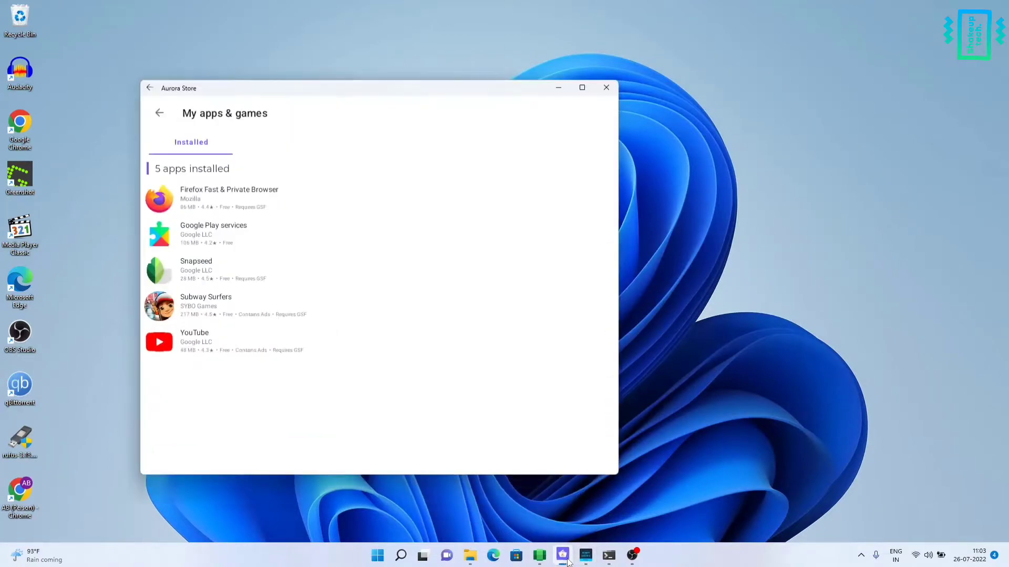
pyautogui.click(158, 117)
pyautogui.click(345, 214)
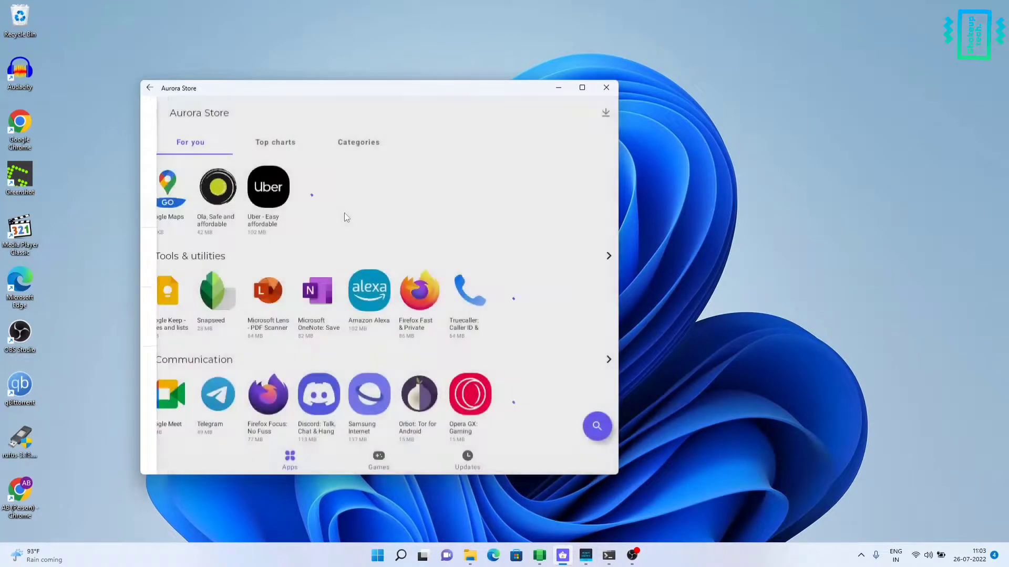
pyautogui.scroll(-7, 345, 295)
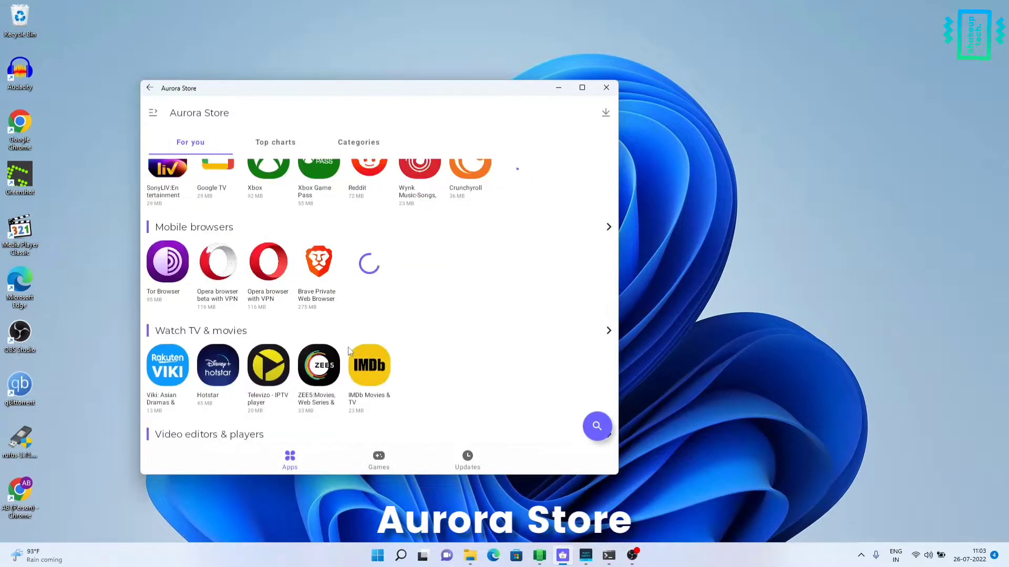
pyautogui.scroll(-9, 349, 351)
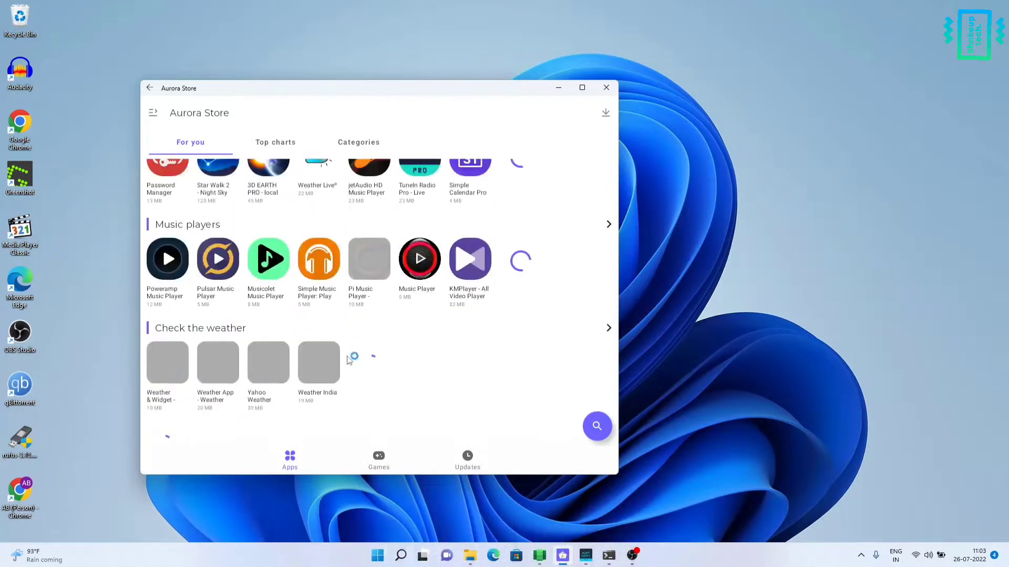
pyautogui.scroll(9, 347, 361)
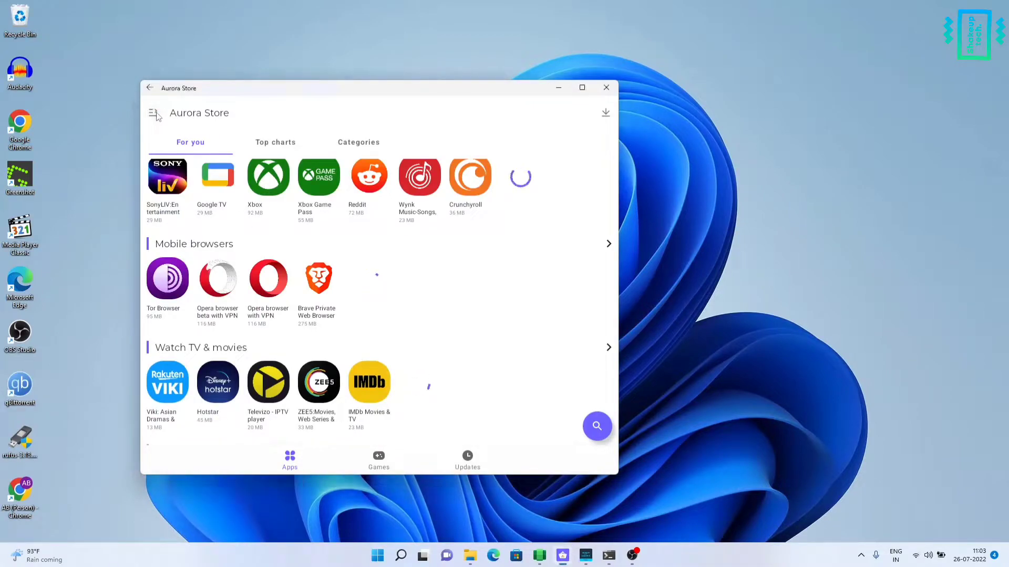
# Launch Subway Surfers from the installed apps list under My apps & games in Aurora Store.
pyautogui.click(153, 114)
pyautogui.click(199, 191)
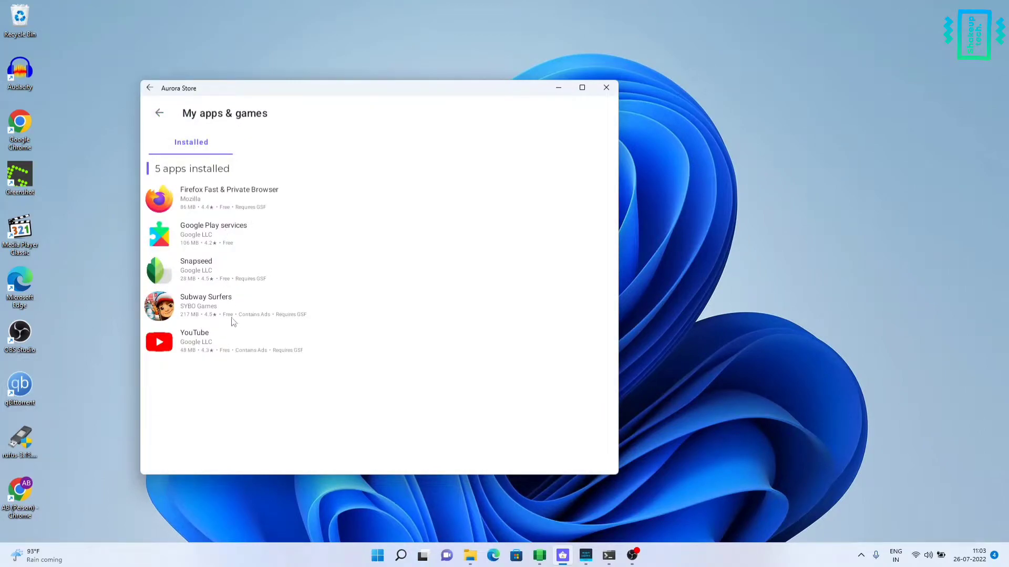
pyautogui.click(232, 310)
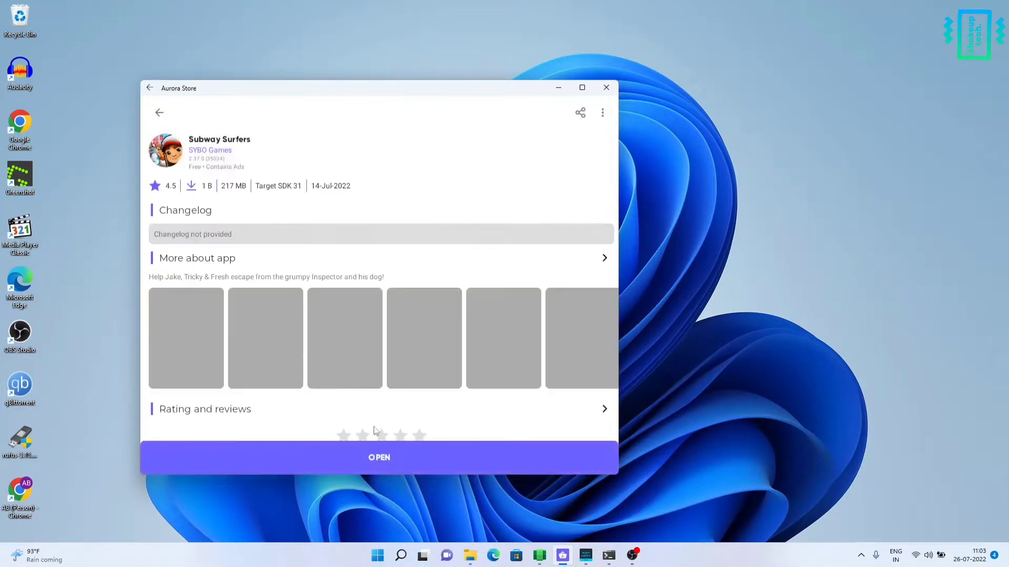
pyautogui.click(380, 458)
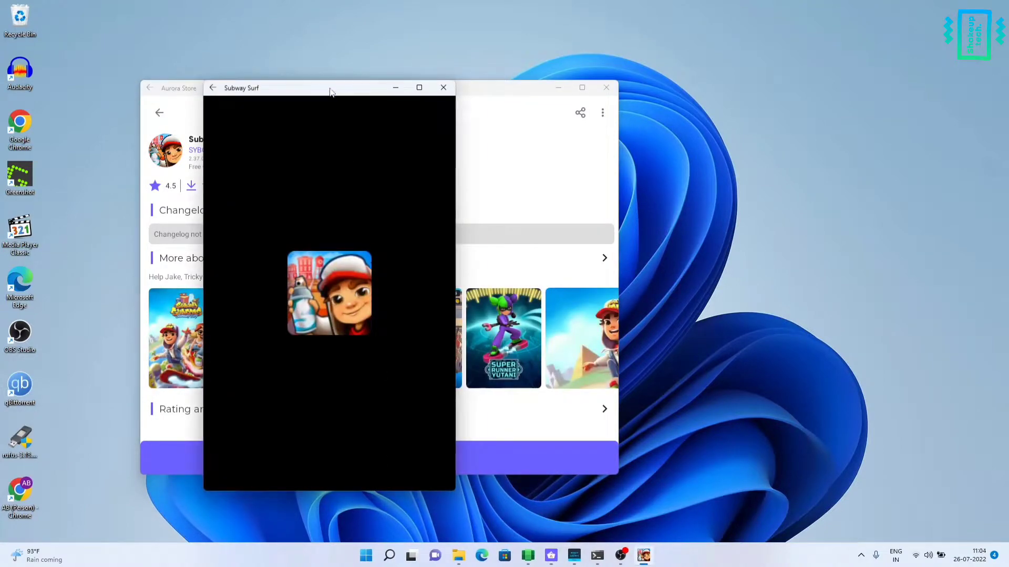
# Place the Subway Surfers window beside Aurora Store and start a run after dismissing the Akira offer.
pyautogui.moveTo(330, 92); pyautogui.dragTo(758, 71)
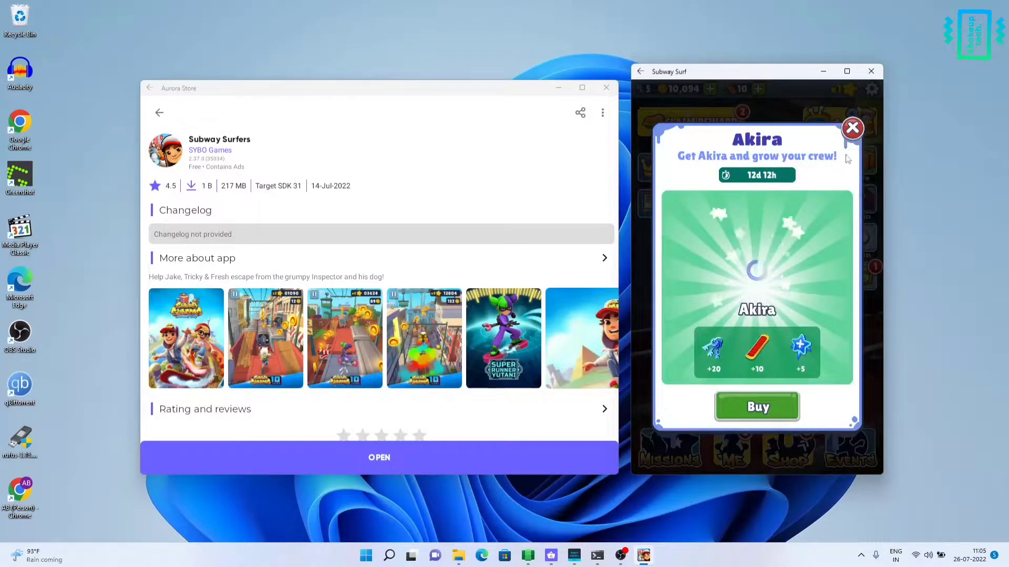
pyautogui.click(852, 129)
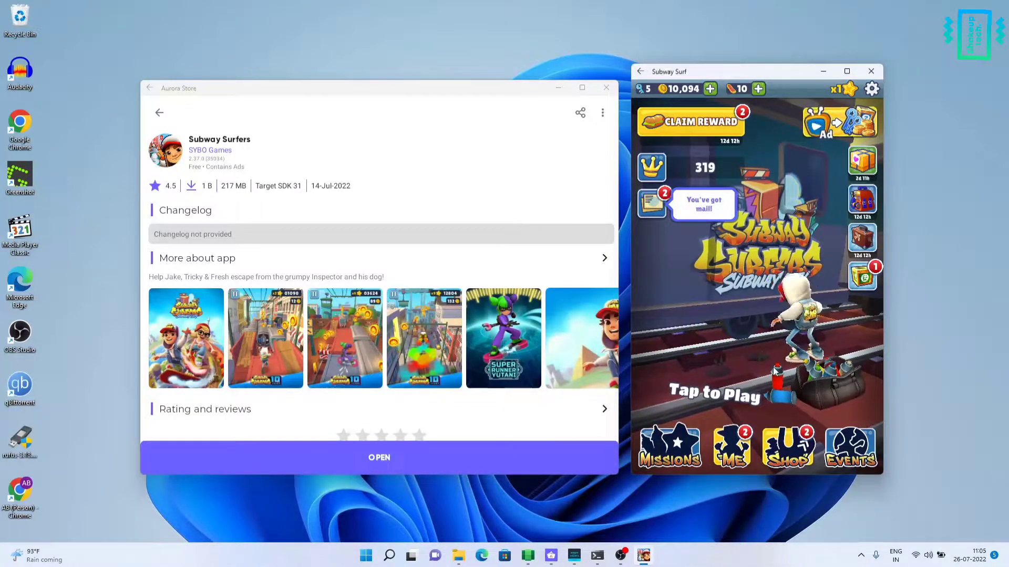
pyautogui.click(724, 394)
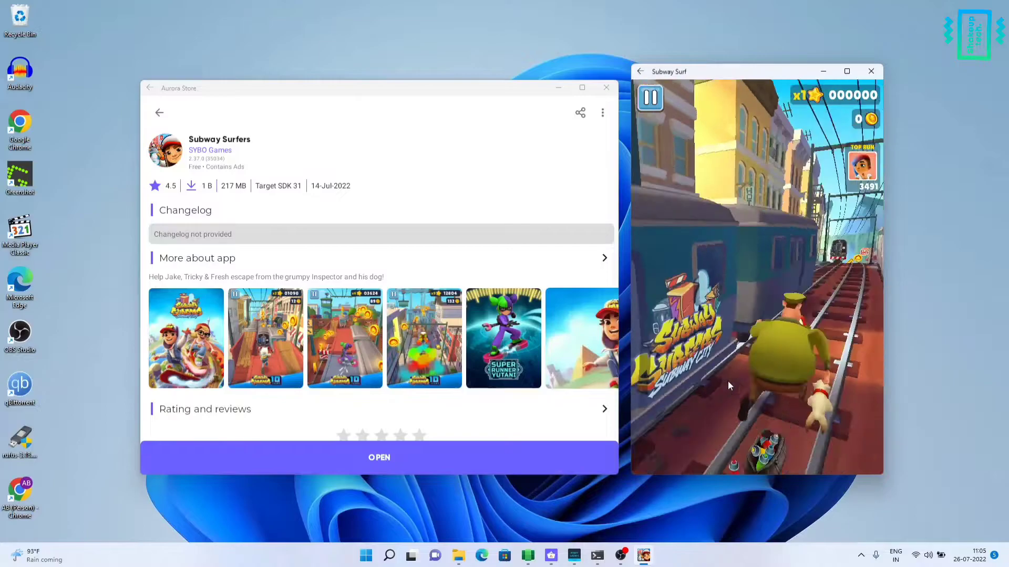
# Play the Subway Surfers run, jumping and switching lanes along the tracks and train roofs.
pyautogui.moveTo(737, 374); pyautogui.dragTo(740, 284)
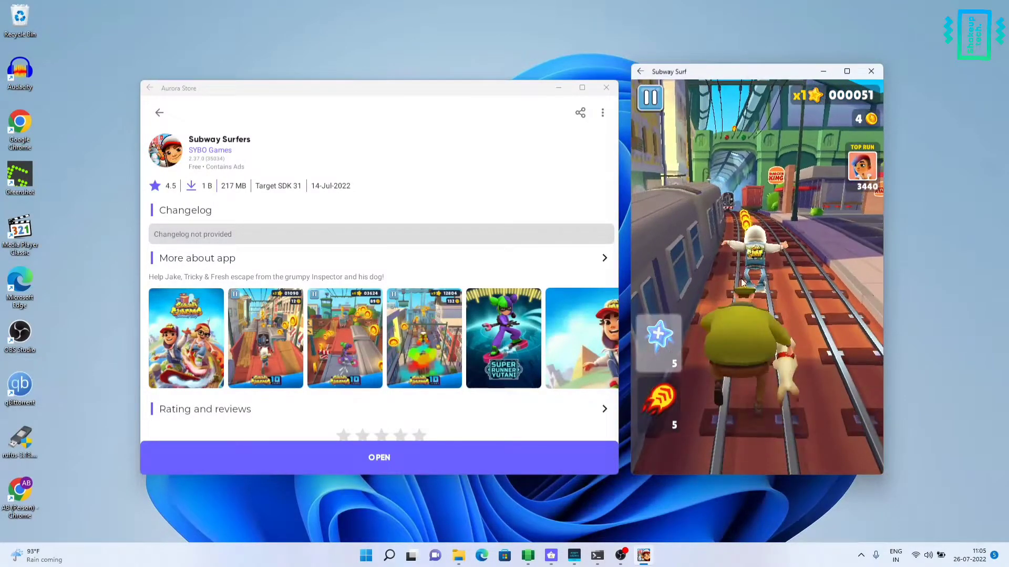
pyautogui.moveTo(758, 332)
pyautogui.mouseDown()
pyautogui.moveTo(705, 329)
pyautogui.moveTo(737, 297)
pyautogui.mouseUp()
pyautogui.moveTo(709, 334)
pyautogui.mouseDown()
pyautogui.moveTo(750, 346)
pyautogui.moveTo(745, 279)
pyautogui.moveTo(784, 253)
pyautogui.mouseUp()
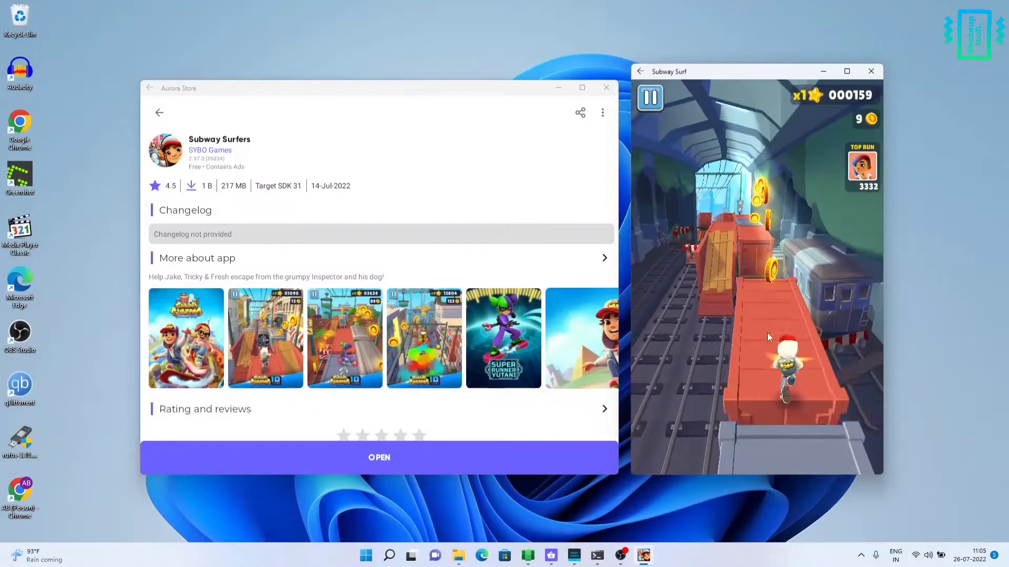
pyautogui.moveTo(768, 329); pyautogui.dragTo(784, 178)
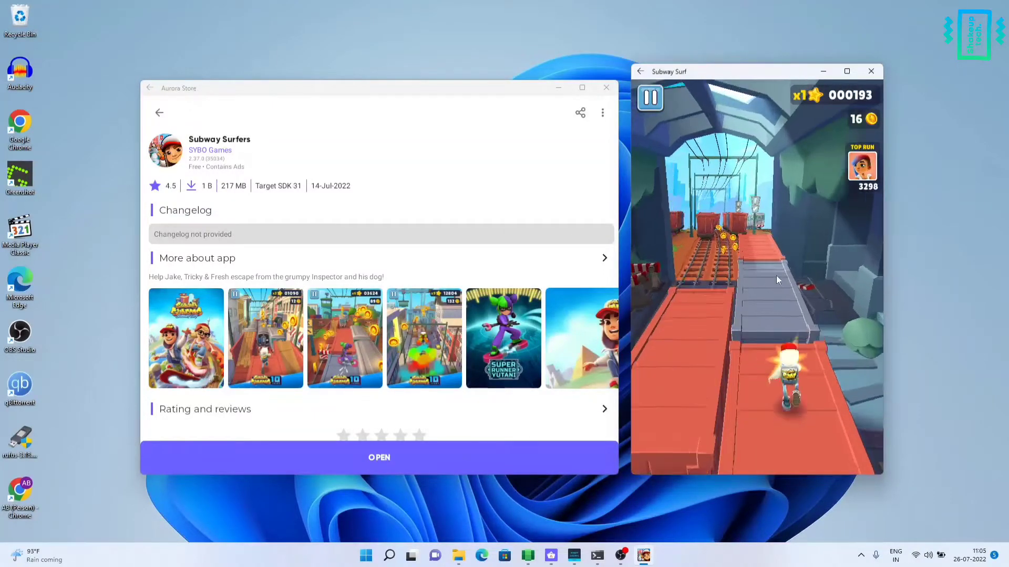
pyautogui.moveTo(776, 275); pyautogui.dragTo(681, 263)
pyautogui.moveTo(704, 316)
pyautogui.mouseDown()
pyautogui.moveTo(706, 242)
pyautogui.moveTo(730, 273)
pyautogui.mouseUp()
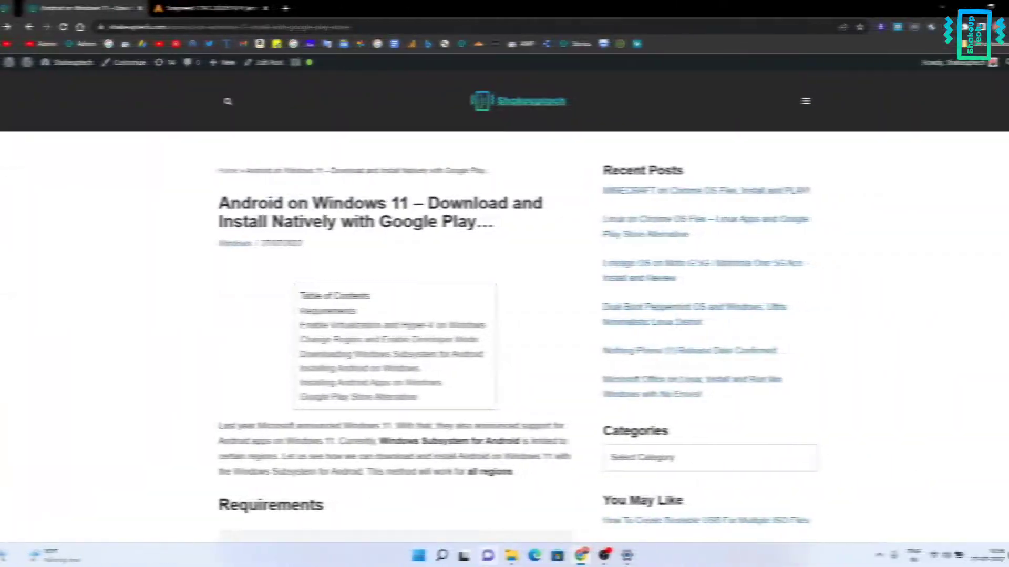
# Examine the requirements table in the Shakeuptech article in Chrome, highlighting the supported processors and the processor architecture.
pyautogui.click(413, 27)
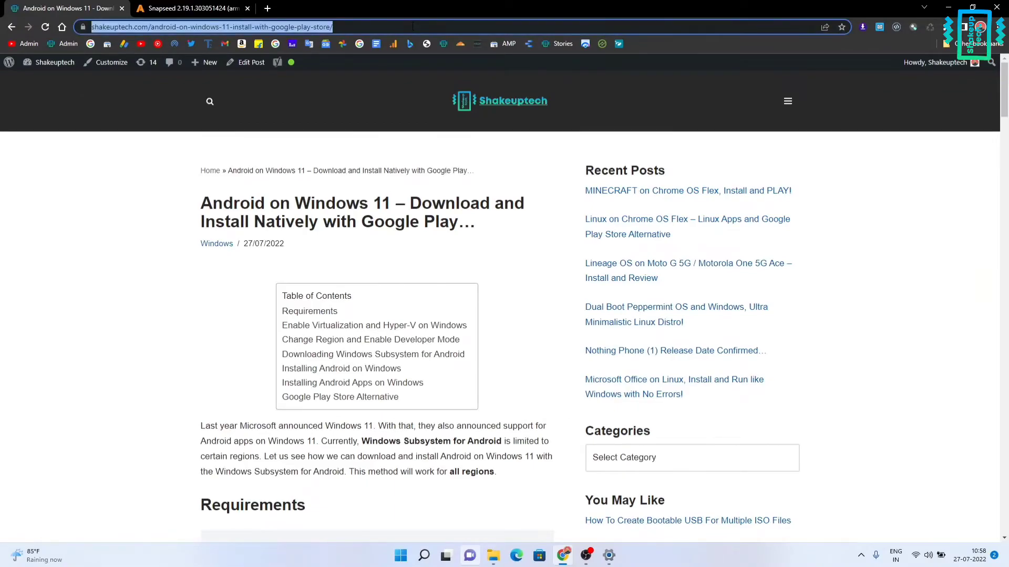
pyautogui.click(518, 276)
pyautogui.scroll(-6, 518, 276)
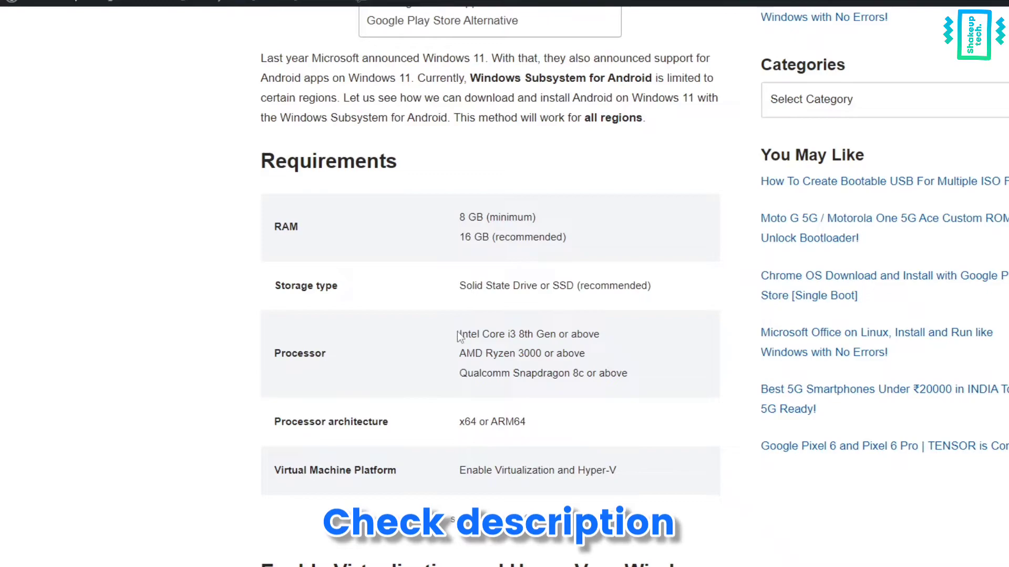
pyautogui.moveTo(353, 323); pyautogui.dragTo(486, 353)
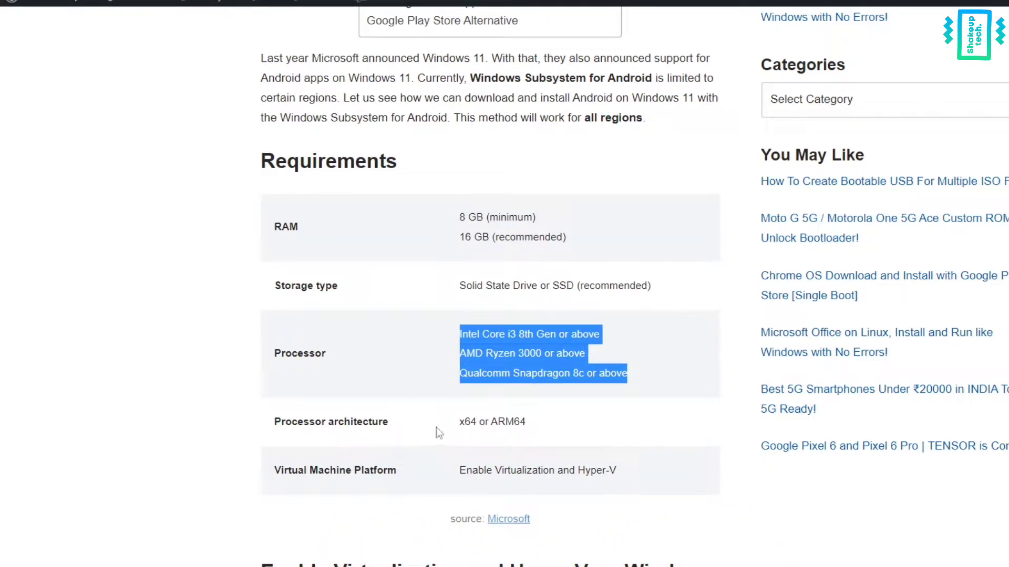
pyautogui.moveTo(449, 423); pyautogui.dragTo(547, 433)
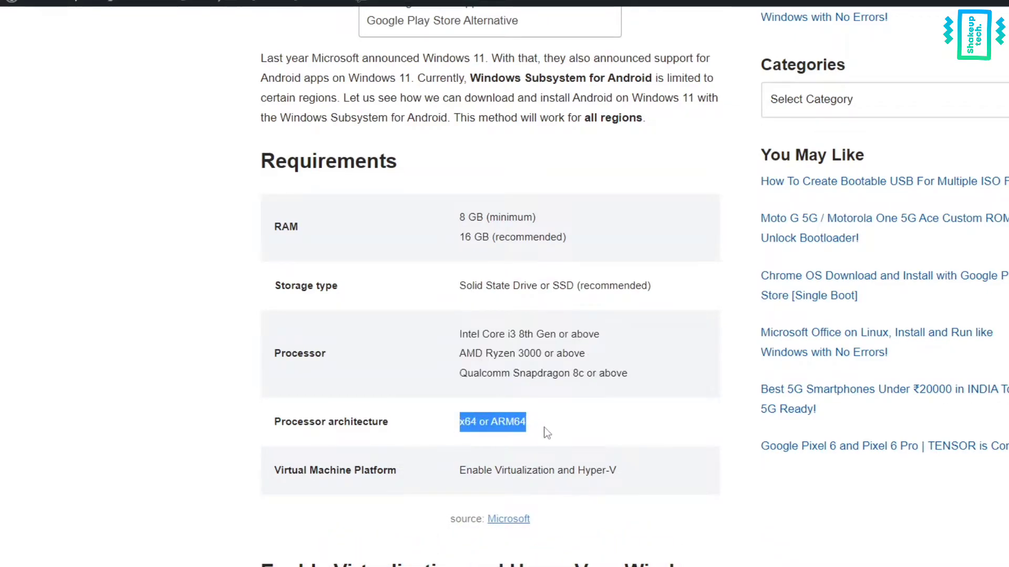
pyautogui.click(669, 410)
# Examine the article's table of BIOS keys by manufacturer and the virtualization instructions below it.
pyautogui.scroll(-3, 512, 380)
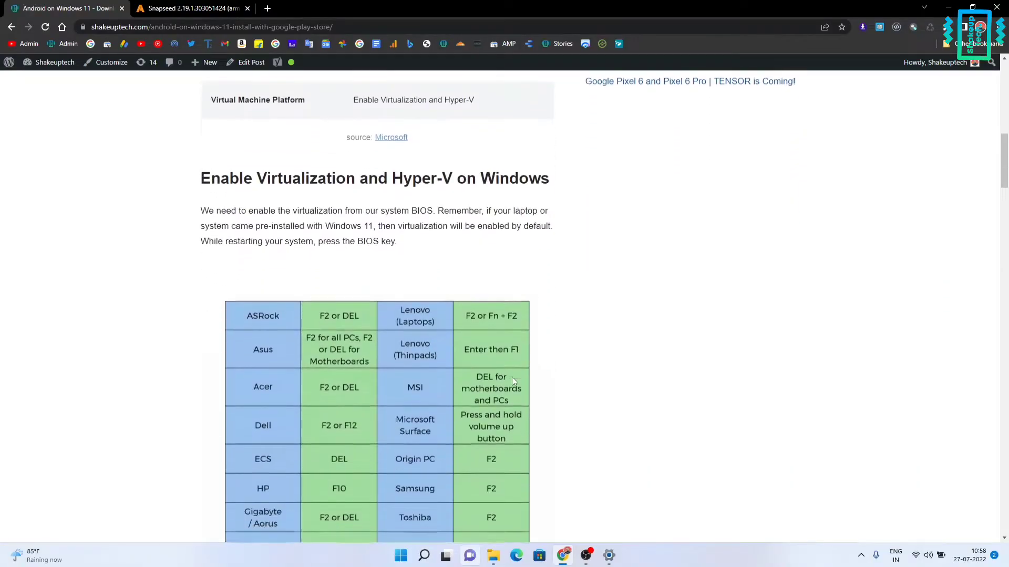
pyautogui.scroll(-2, 514, 380)
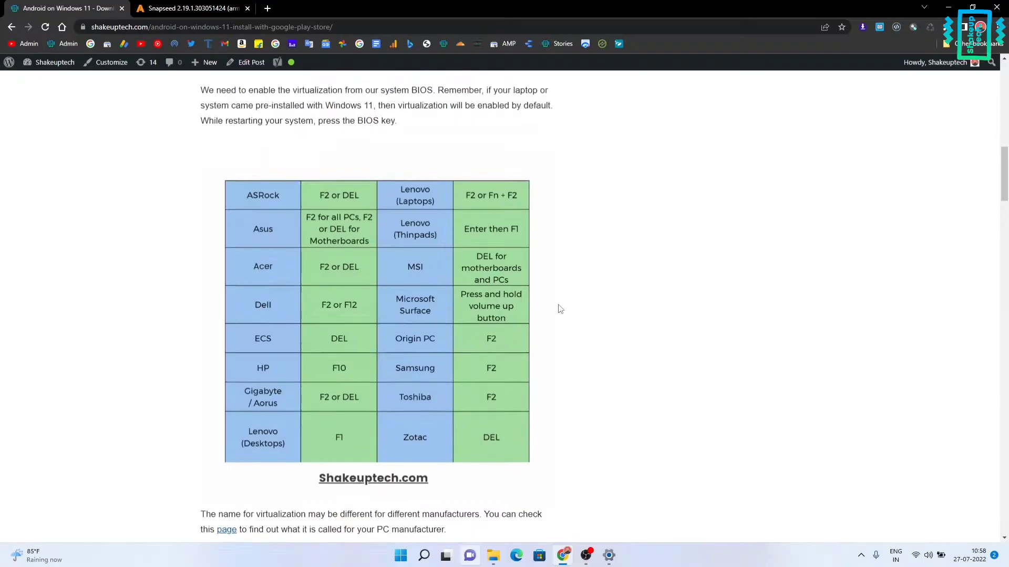
pyautogui.scroll(-4, 726, 270)
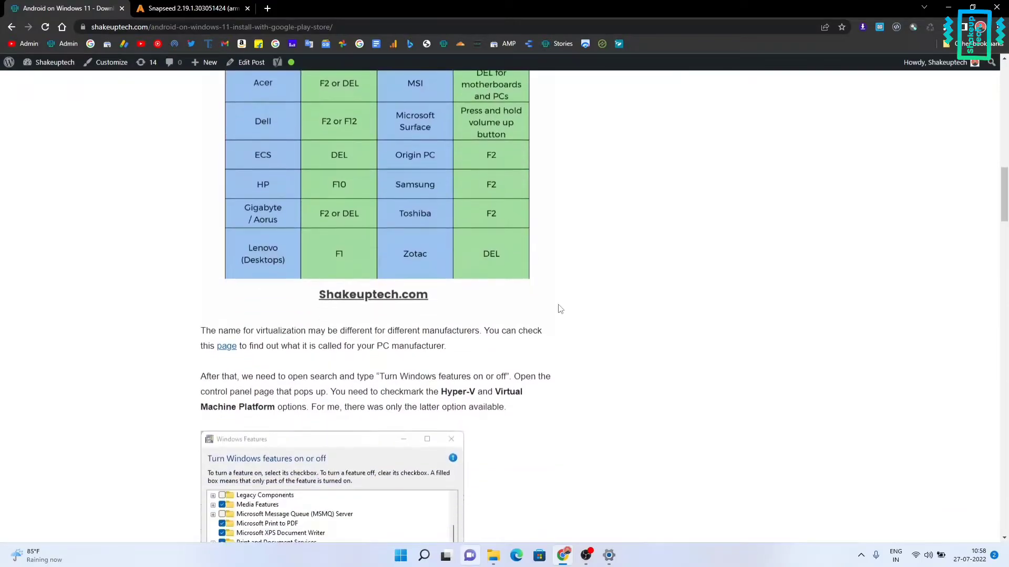
# Open the linked Microsoft virtualization page and examine the manufacturer links under "Step two: Make changes in the UEFI (or BIOS)".
pyautogui.click(228, 346)
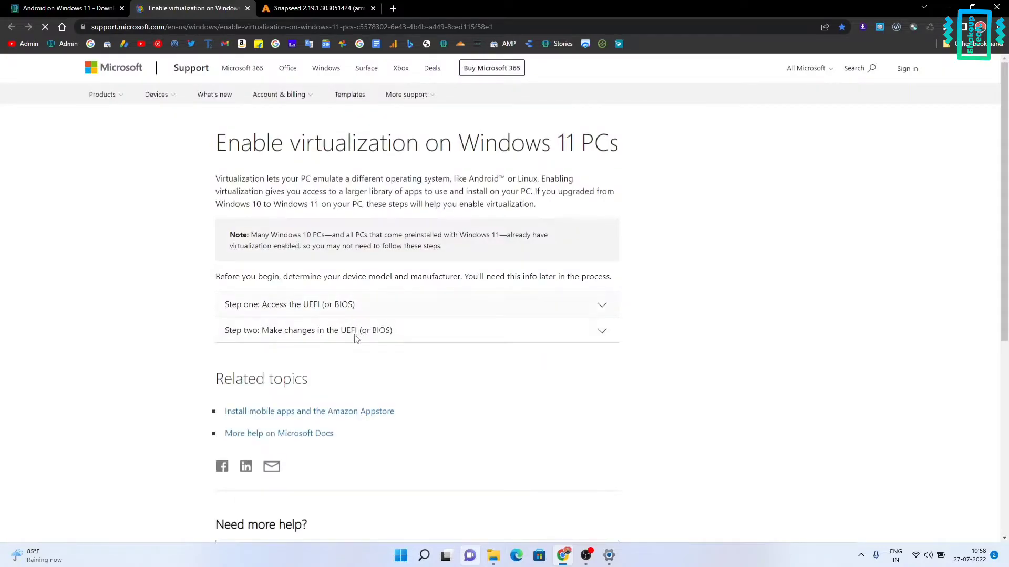
pyautogui.click(356, 336)
pyautogui.scroll(-7, 355, 339)
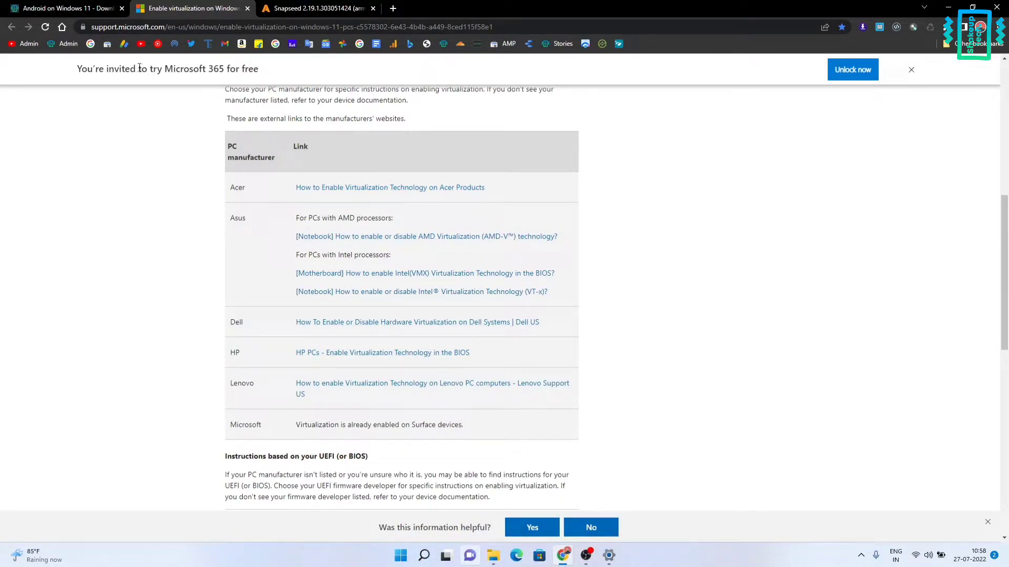
# Return to the article, open "Turn Windows features on or off" and confirm it with Virtual Machine Platform enabled.
pyautogui.click(88, 9)
pyautogui.scroll(-4, 553, 346)
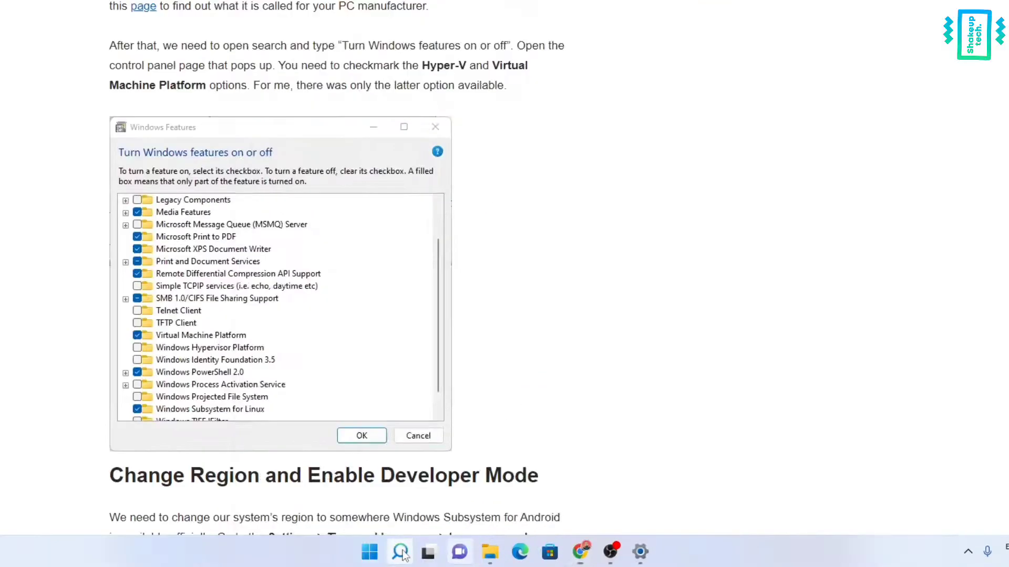
pyautogui.click(424, 555)
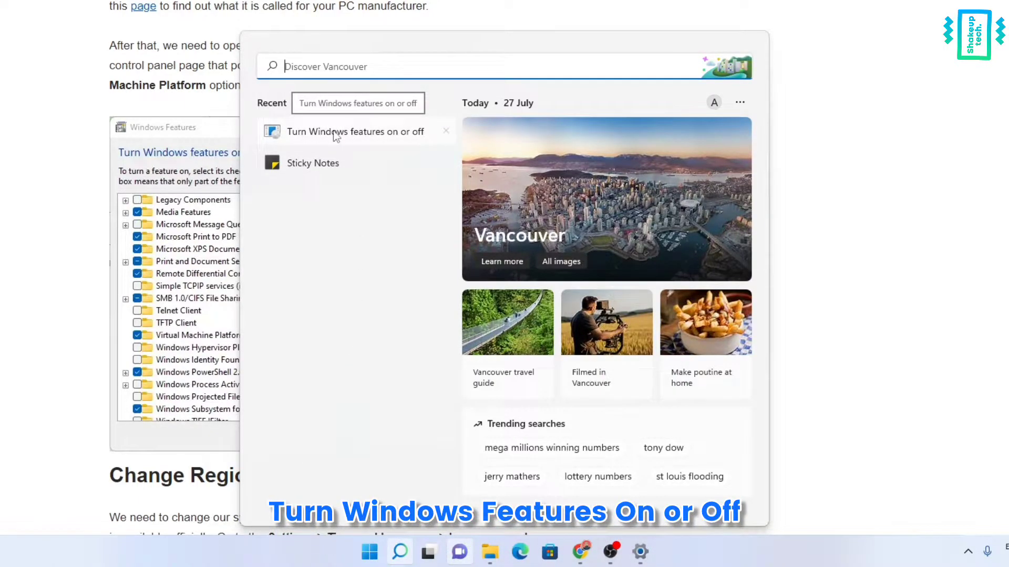
pyautogui.click(335, 134)
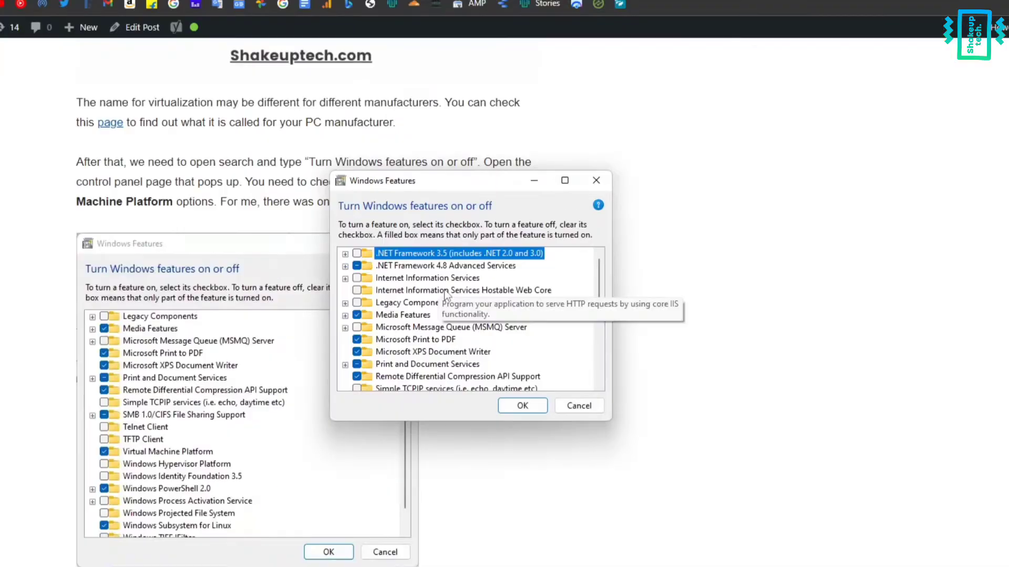
pyautogui.scroll(-1, 485, 269)
pyautogui.scroll(-2, 446, 294)
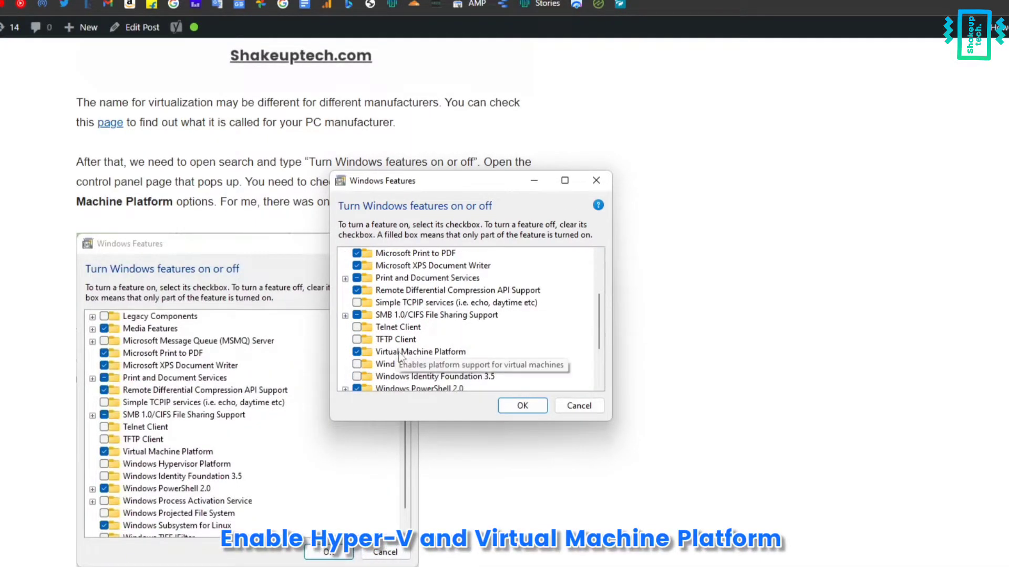
pyautogui.scroll(-1, 473, 344)
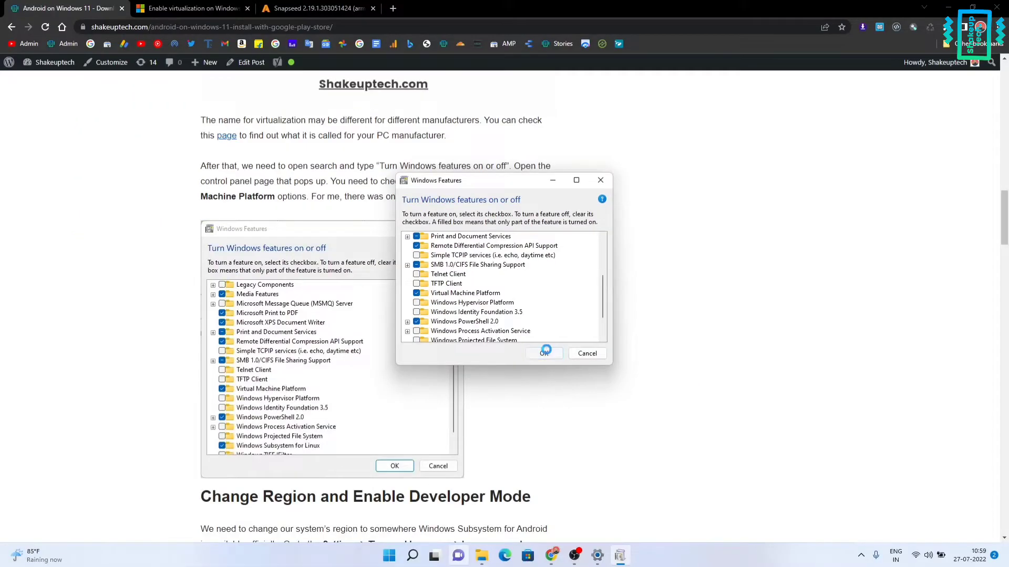
pyautogui.click(522, 406)
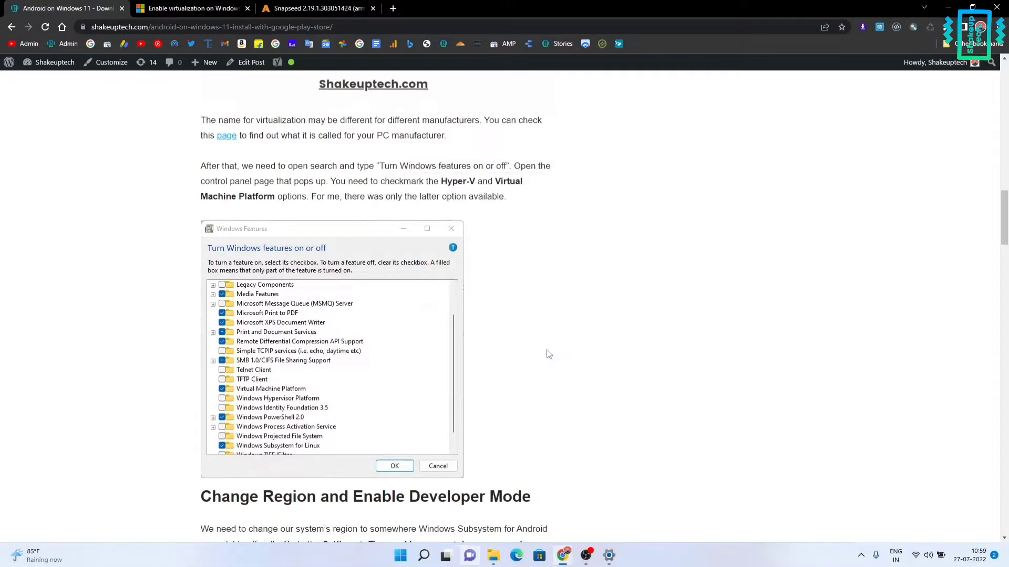
# Switch to Windows Settings and set the country or region to United States under Language & region.
pyautogui.scroll(-5, 534, 336)
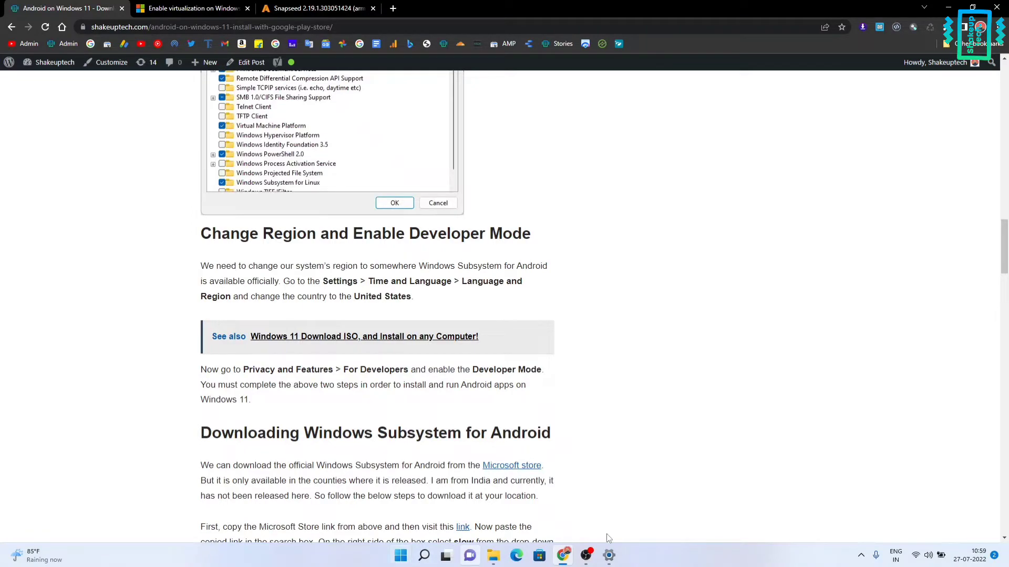
pyautogui.click(609, 556)
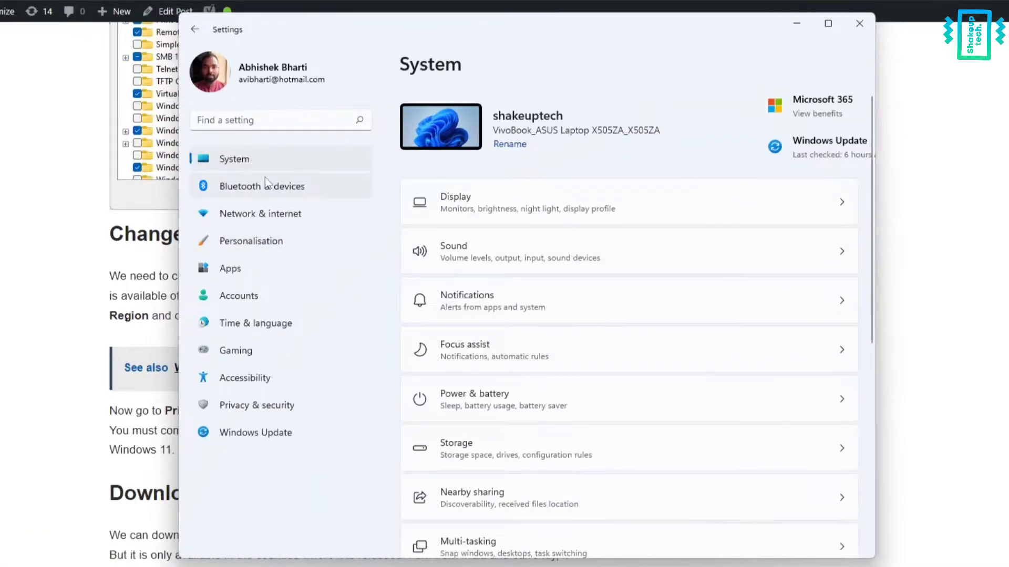
pyautogui.click(257, 325)
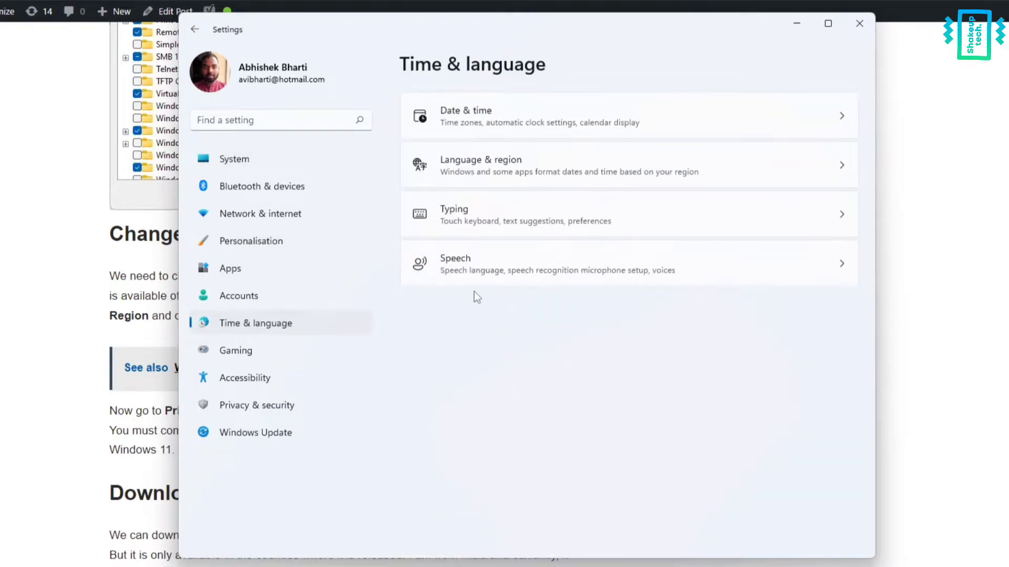
pyautogui.click(550, 166)
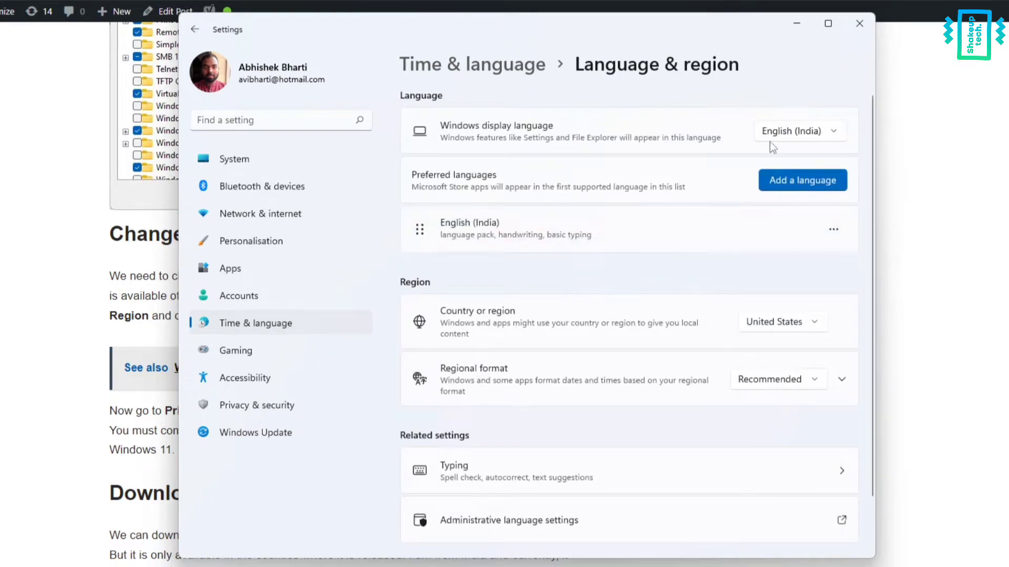
pyautogui.click(770, 321)
pyautogui.click(688, 284)
# Check the Developer Mode setting on the For developers page of Privacy & security, and minimize Settings.
pyautogui.click(270, 410)
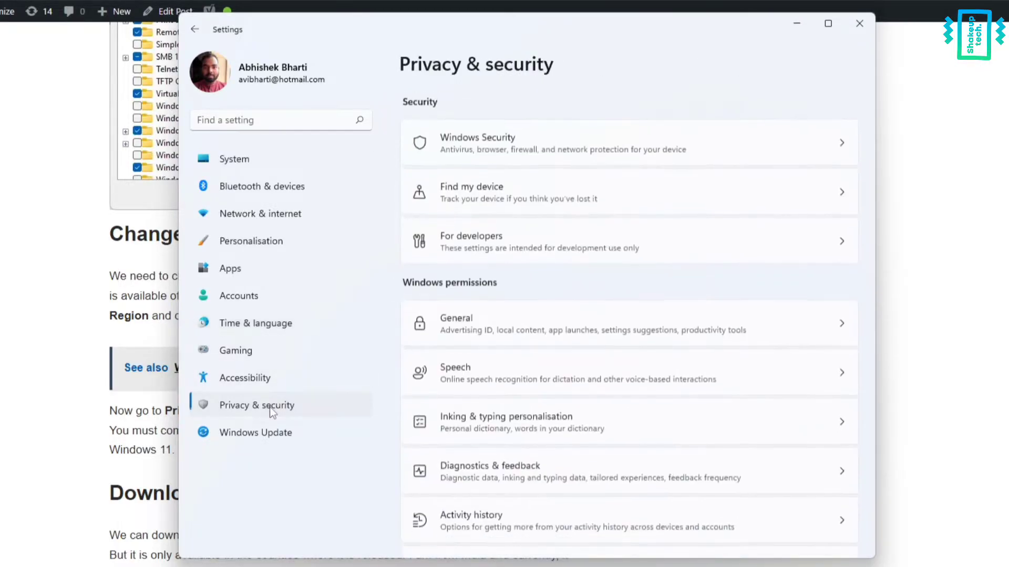
pyautogui.click(546, 245)
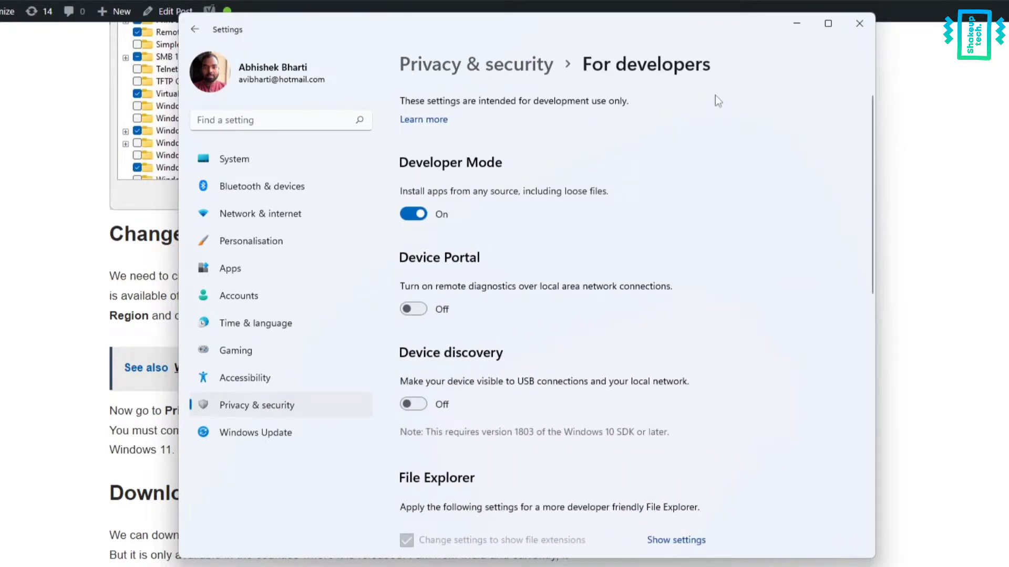
pyautogui.click(797, 23)
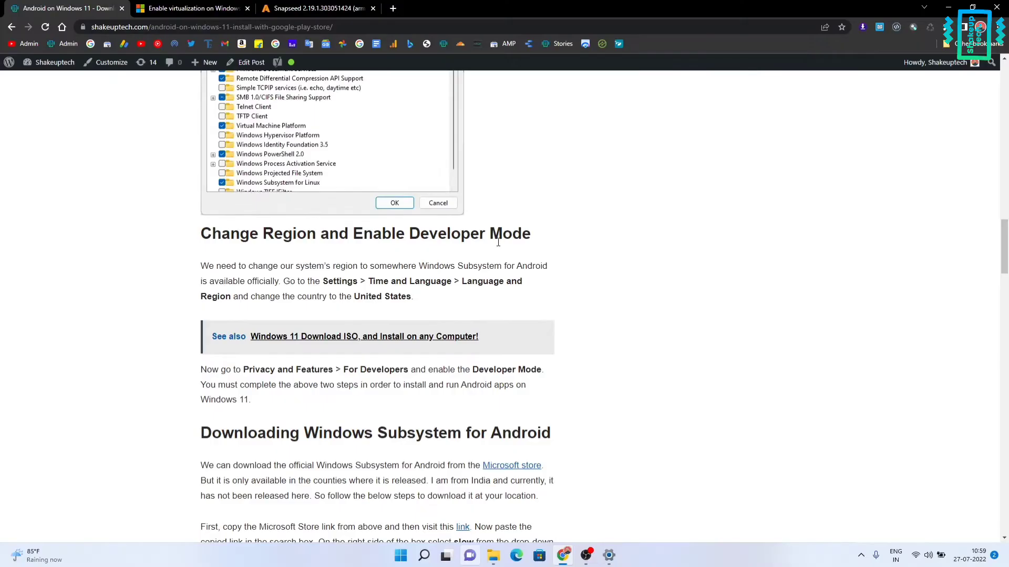
# Open the Microsoft store link in the article's "Downloading Windows Subsystem for Android" section.
pyautogui.scroll(-5, 490, 259)
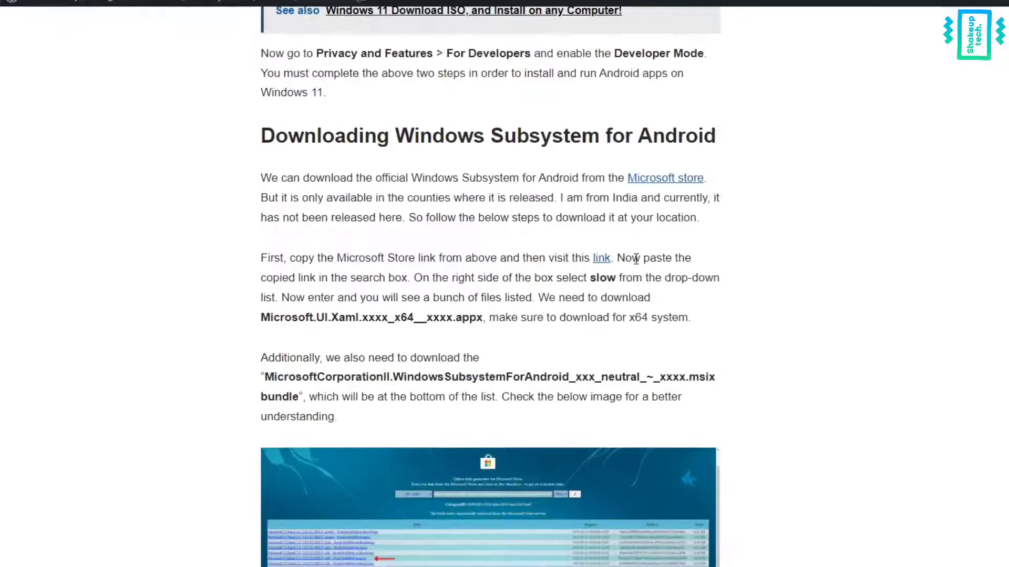
pyautogui.scroll(1, 636, 258)
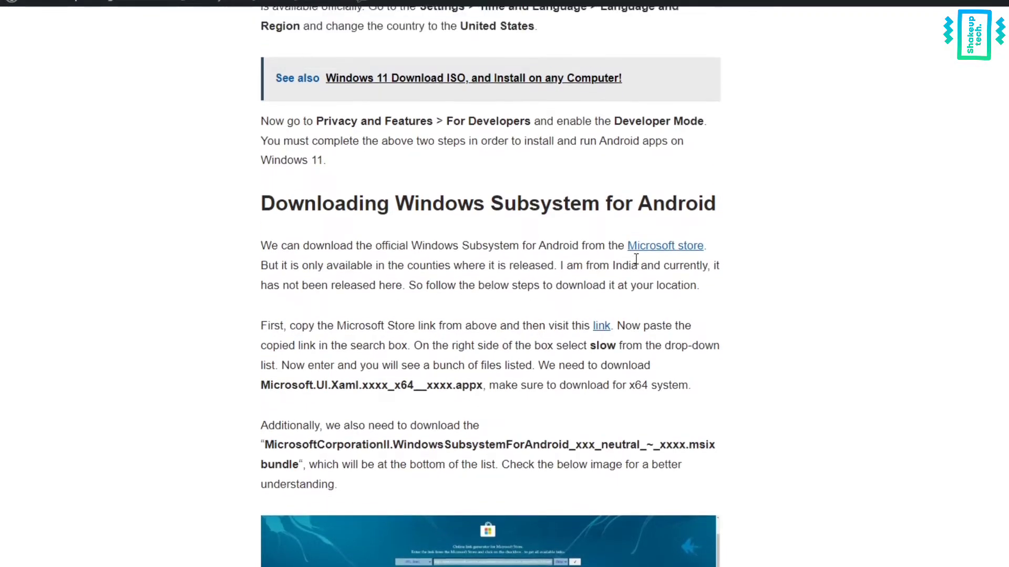
pyautogui.click(675, 251)
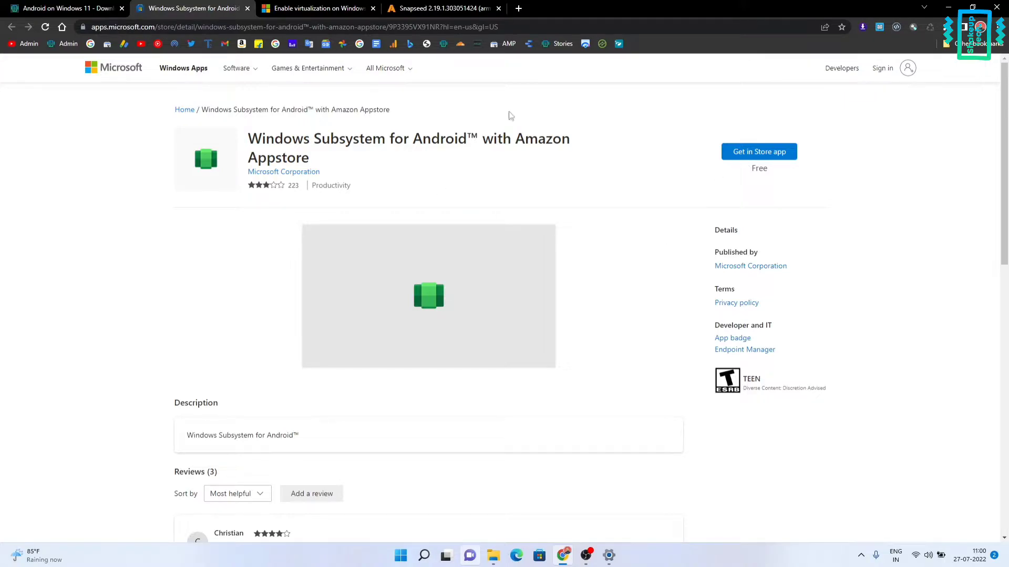
# Open the listing in the Microsoft Store app, examine its full System Requirements, and close the app.
pyautogui.click(746, 154)
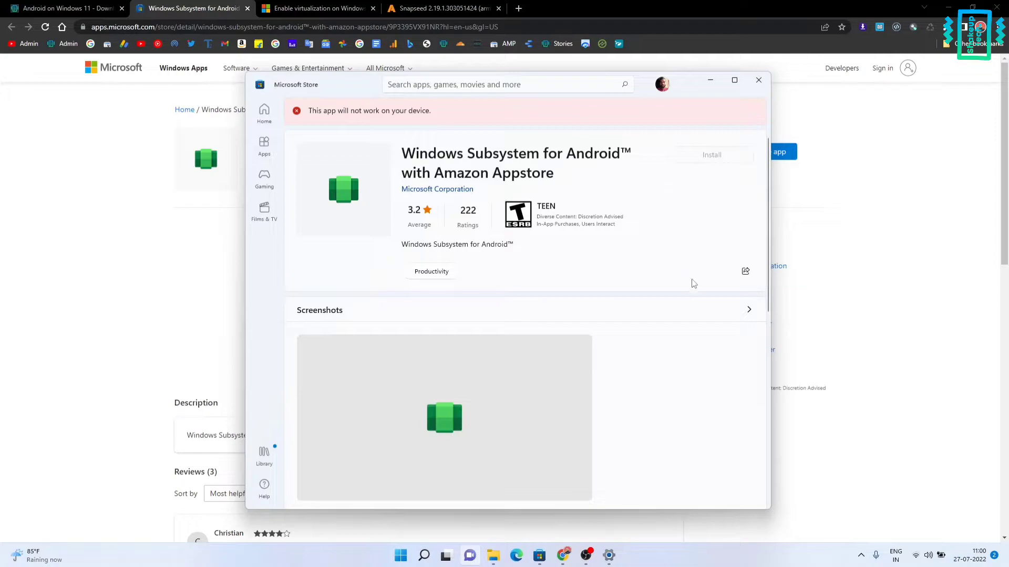
pyautogui.scroll(-8, 694, 284)
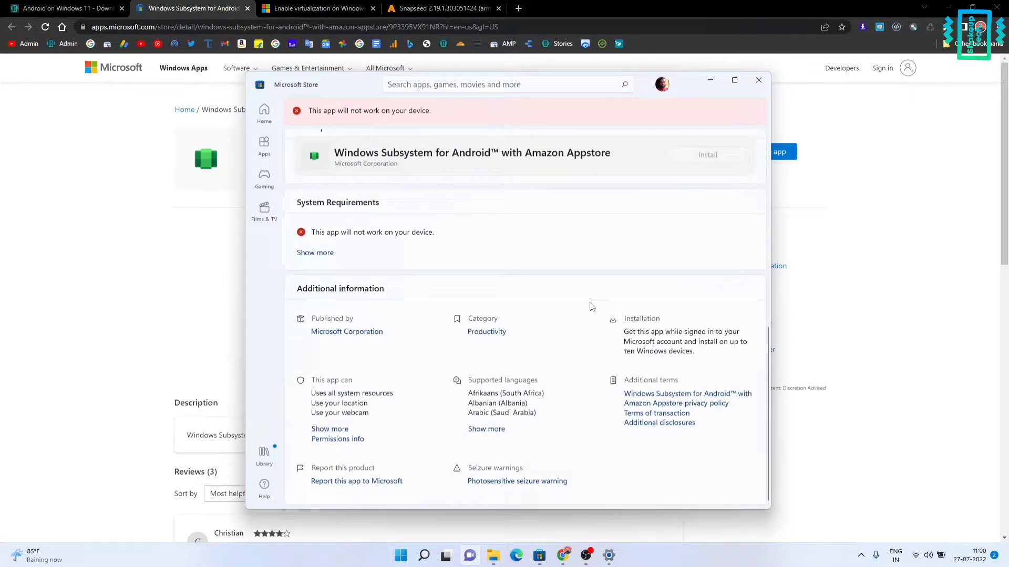
pyautogui.click(313, 253)
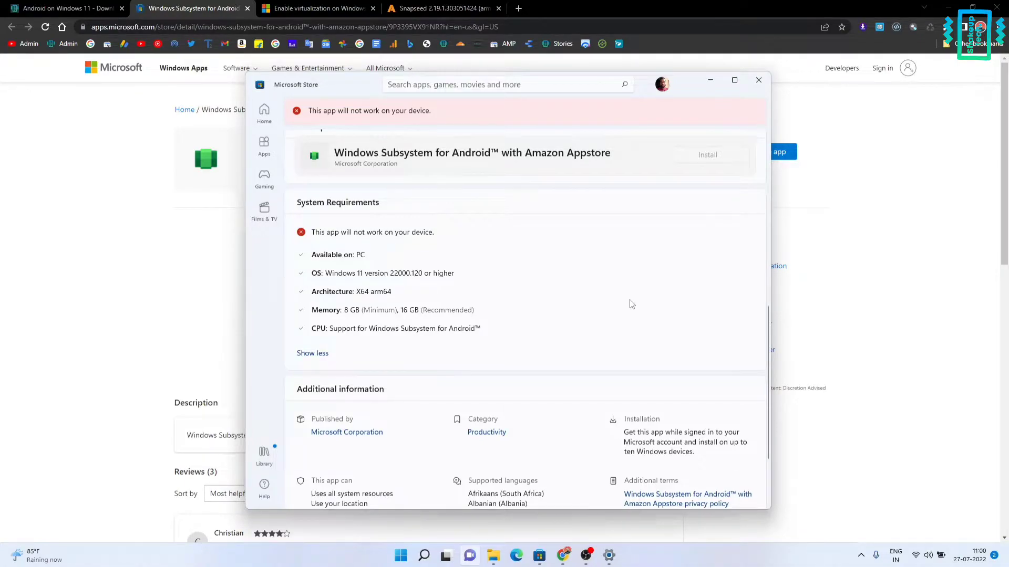
pyautogui.scroll(8, 632, 304)
pyautogui.click(758, 80)
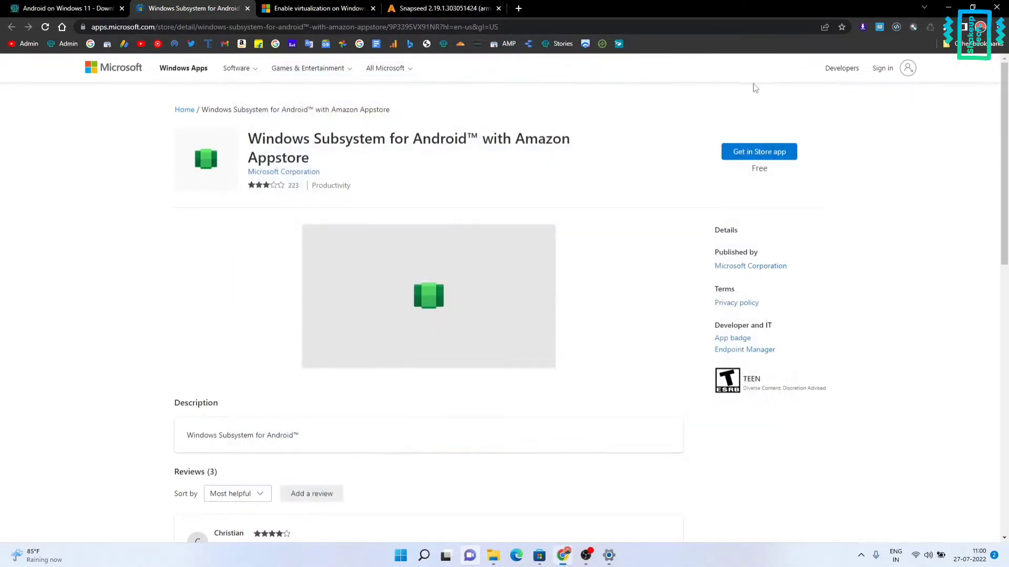
# Copy the web address of the Windows Subsystem for Android with Amazon Appstore page.
pyautogui.click(394, 27)
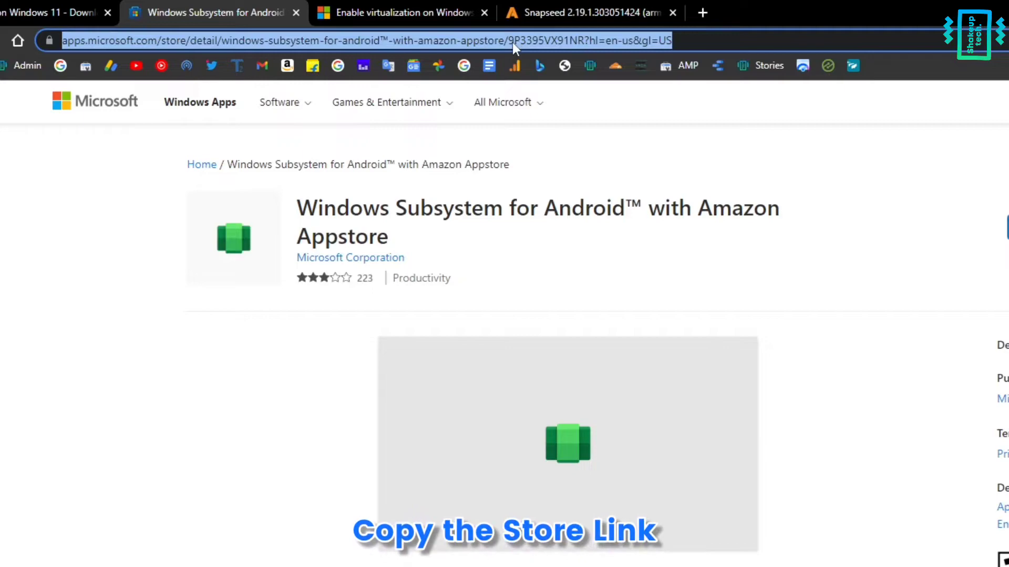
pyautogui.rightClick(391, 28)
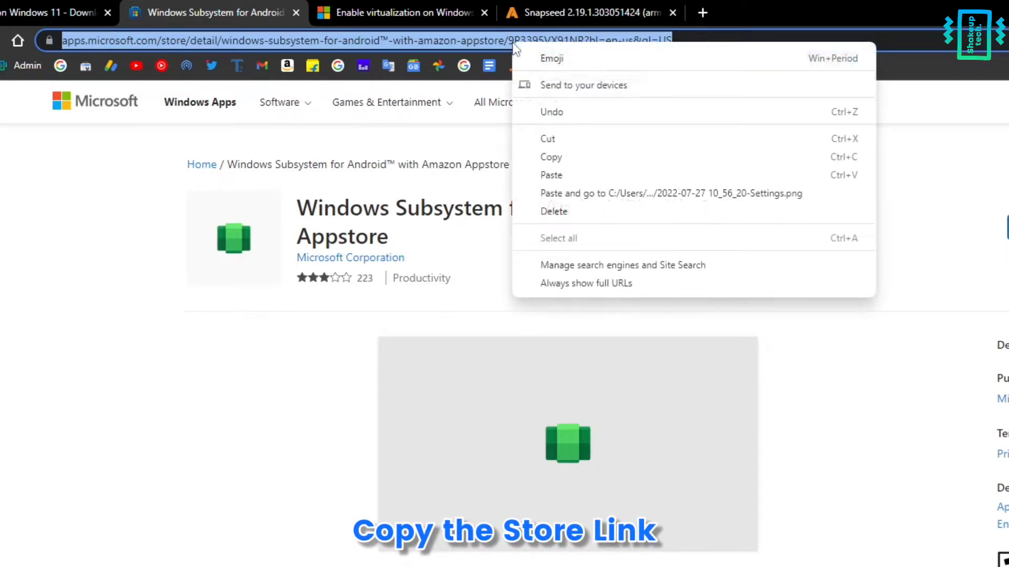
pyautogui.click(559, 159)
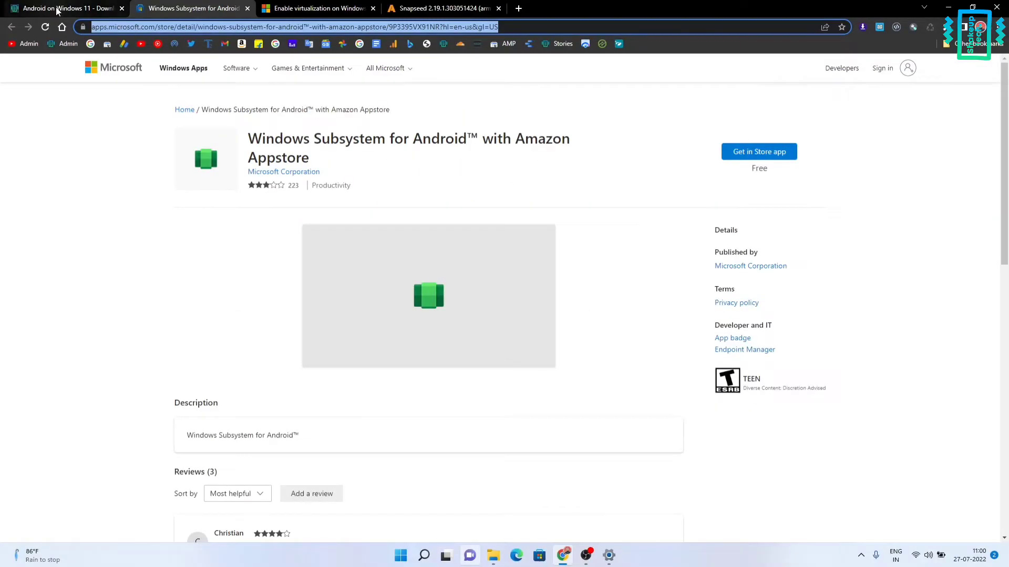
# Return to the article and open the linked online link generator for Microsoft Store.
pyautogui.click(57, 11)
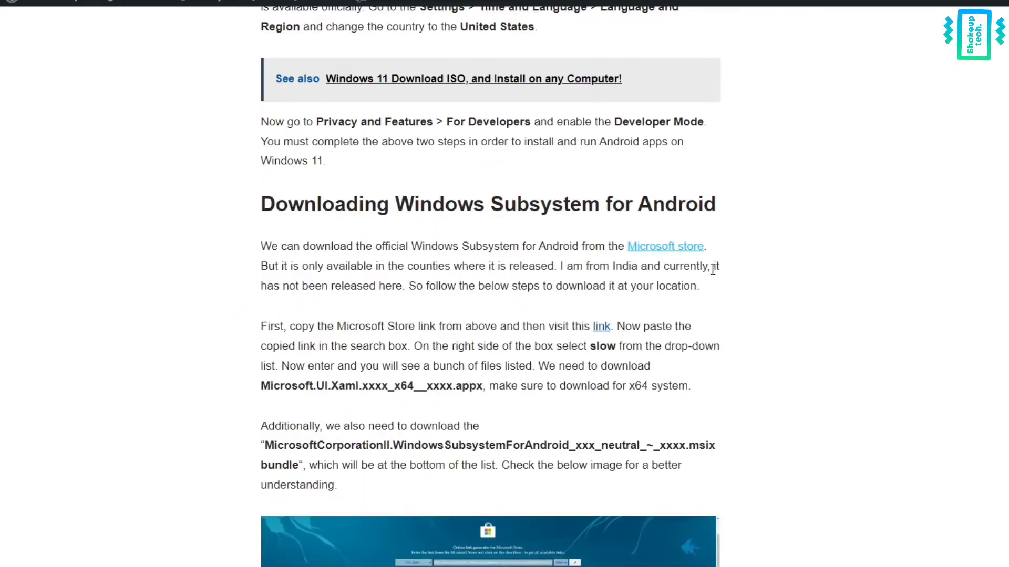
pyautogui.scroll(-2, 547, 274)
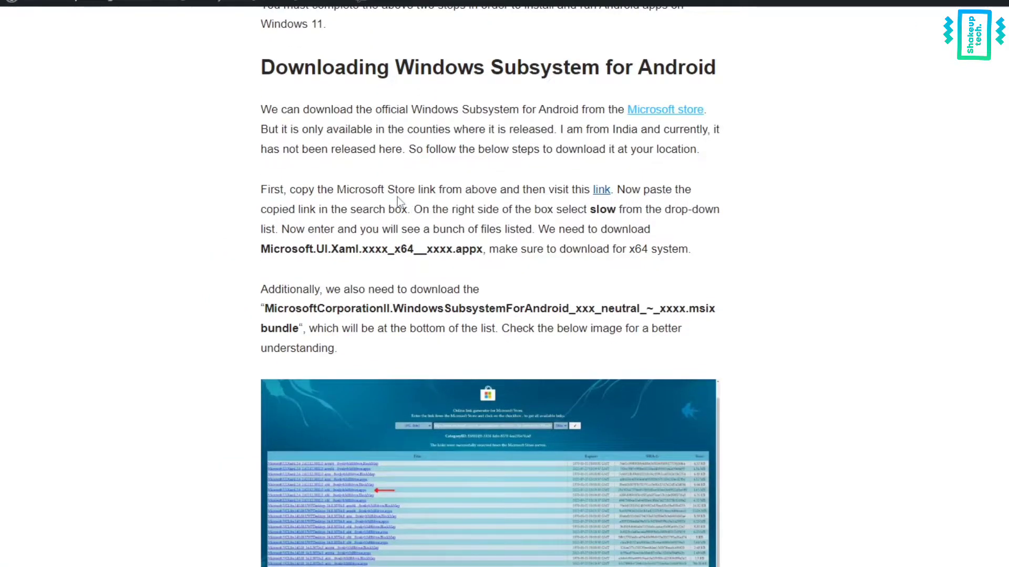
pyautogui.click(605, 196)
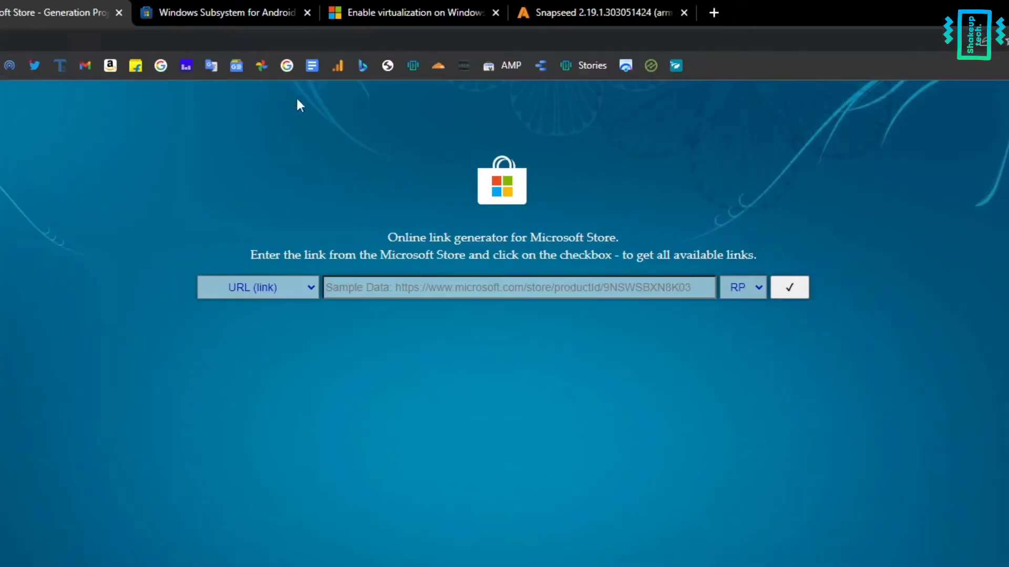
# Paste the copied store address into the link generator, choose the Slow ring and generate the download links.
pyautogui.click(379, 289)
pyautogui.rightClick(379, 289)
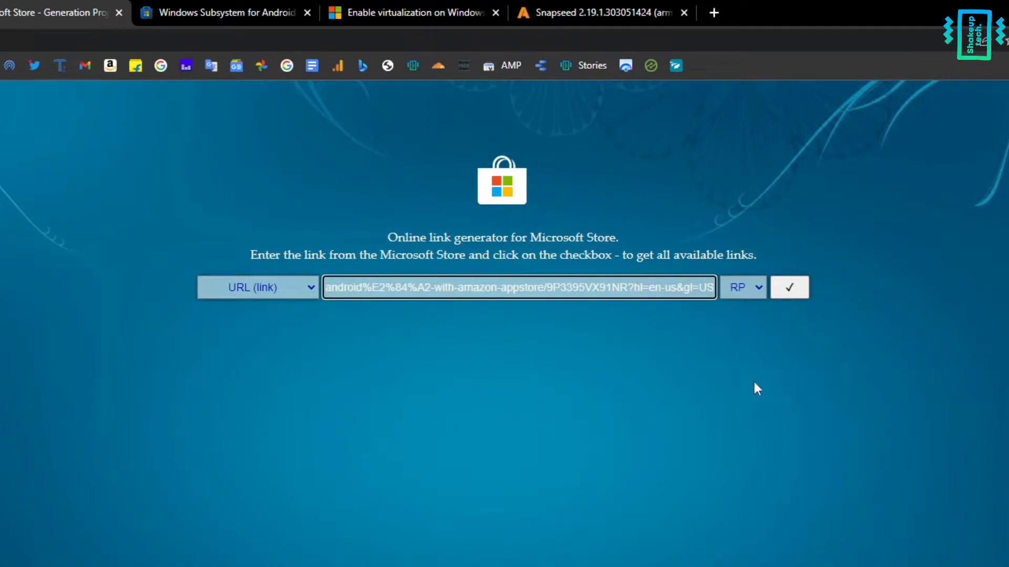
pyautogui.click(745, 290)
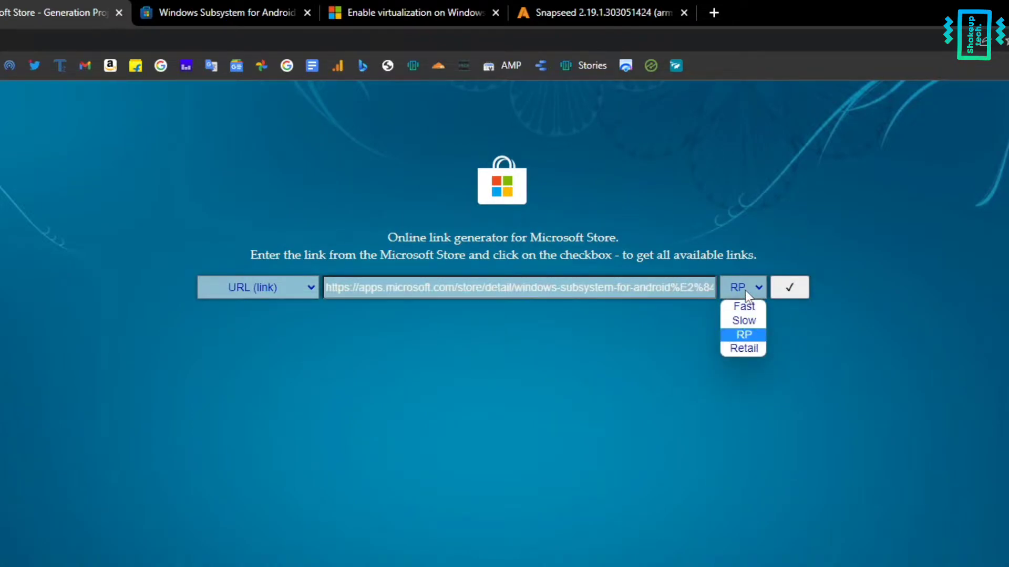
pyautogui.click(751, 321)
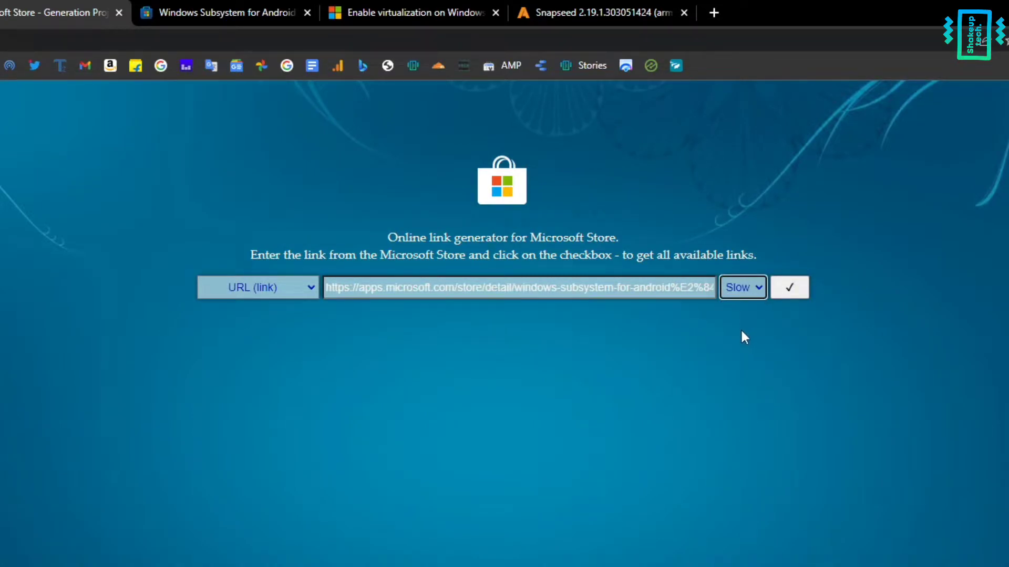
pyautogui.click(790, 289)
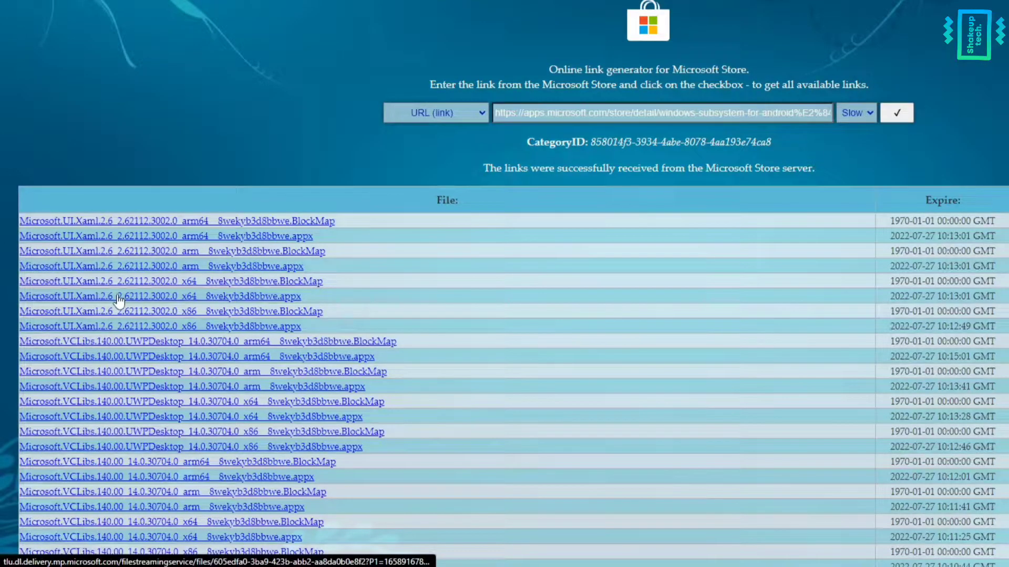
# Download the Microsoft.UI.Xaml.2.6_2.62112.3002.0 x64 appx file to Documents and keep it despite the browser's block.
pyautogui.rightClick(179, 297)
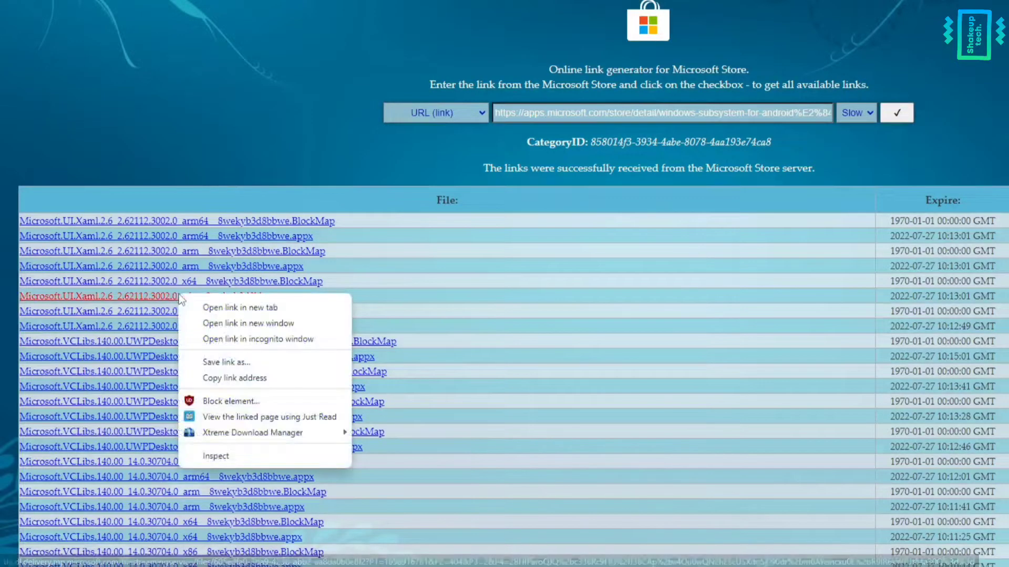
pyautogui.click(219, 361)
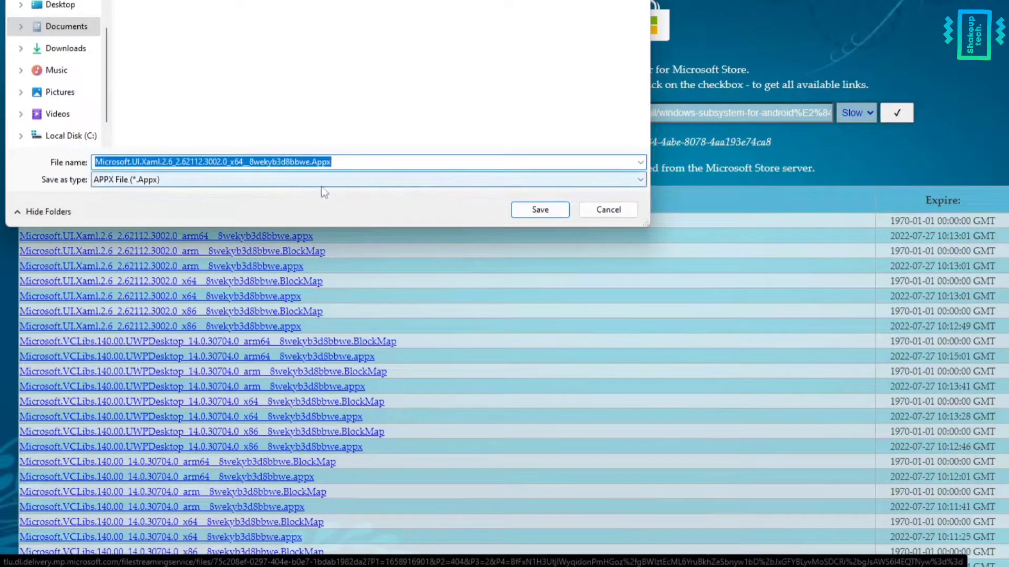
pyautogui.click(540, 209)
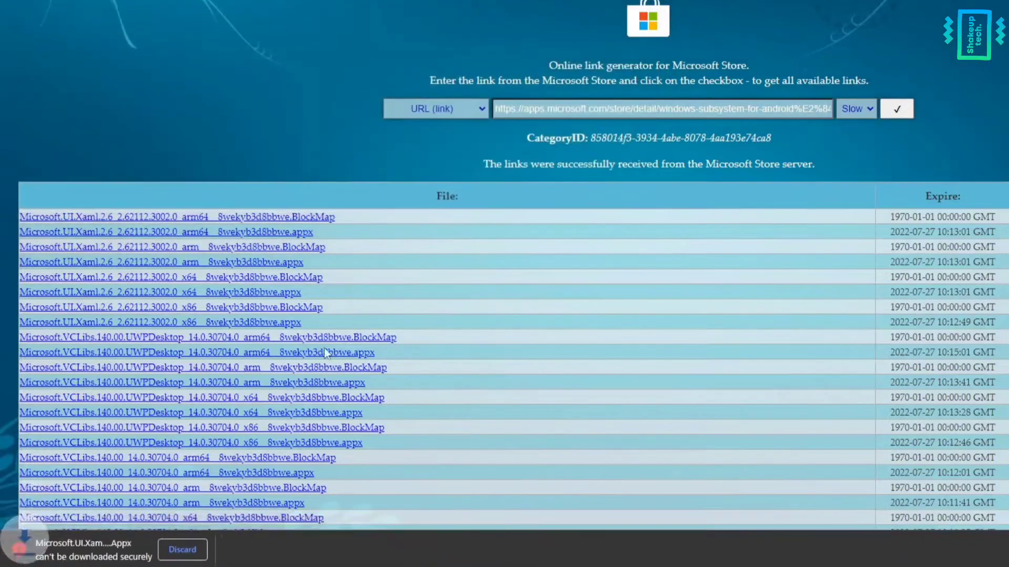
pyautogui.click(225, 550)
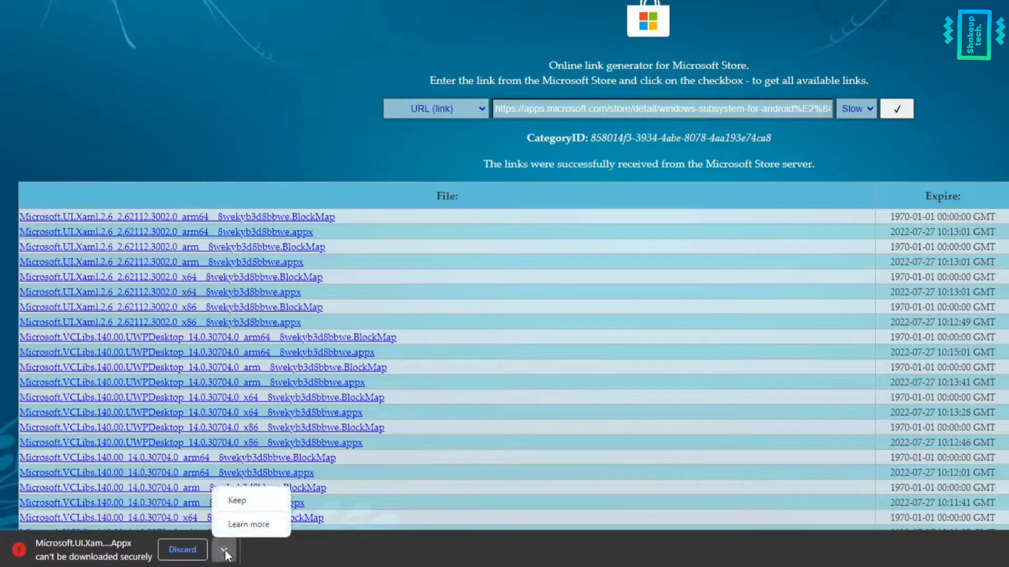
pyautogui.click(259, 499)
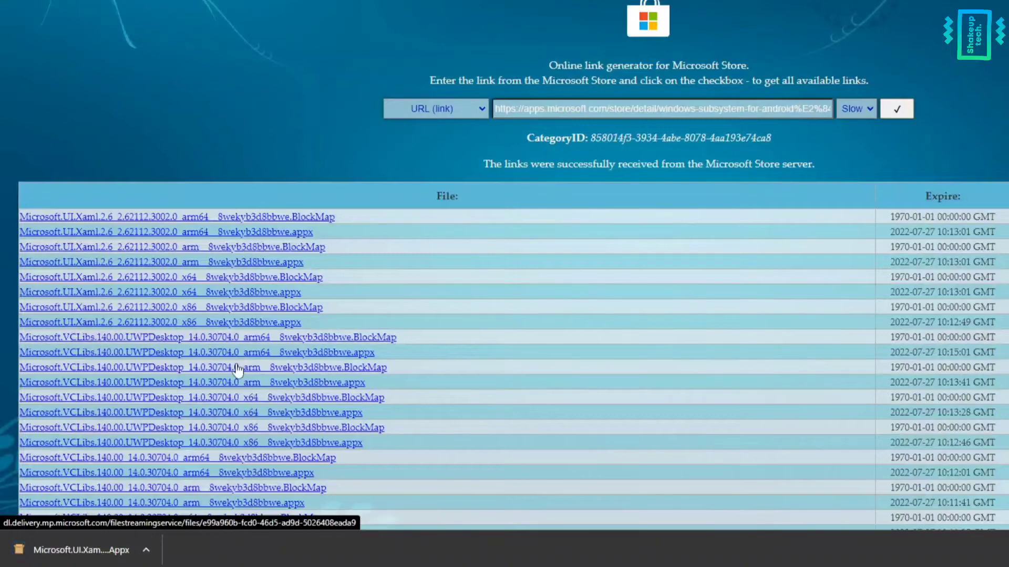
# Save the MicrosoftCorporationII.WindowsSubsystemForAndroid_2204.40000.20.0 neutral msixbundle file to Documents.
pyautogui.scroll(-2, 273, 362)
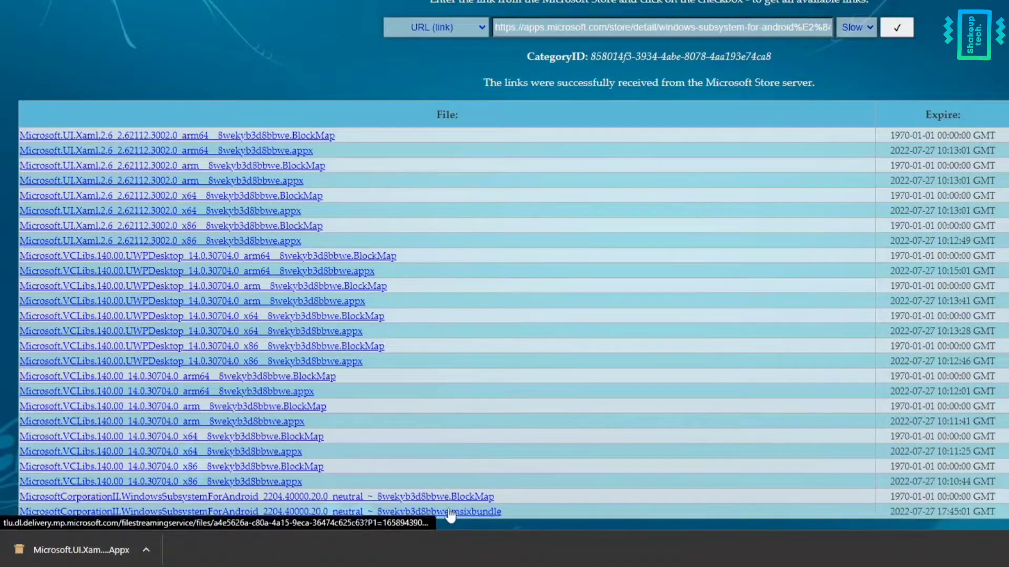
pyautogui.rightClick(151, 512)
pyautogui.click(191, 408)
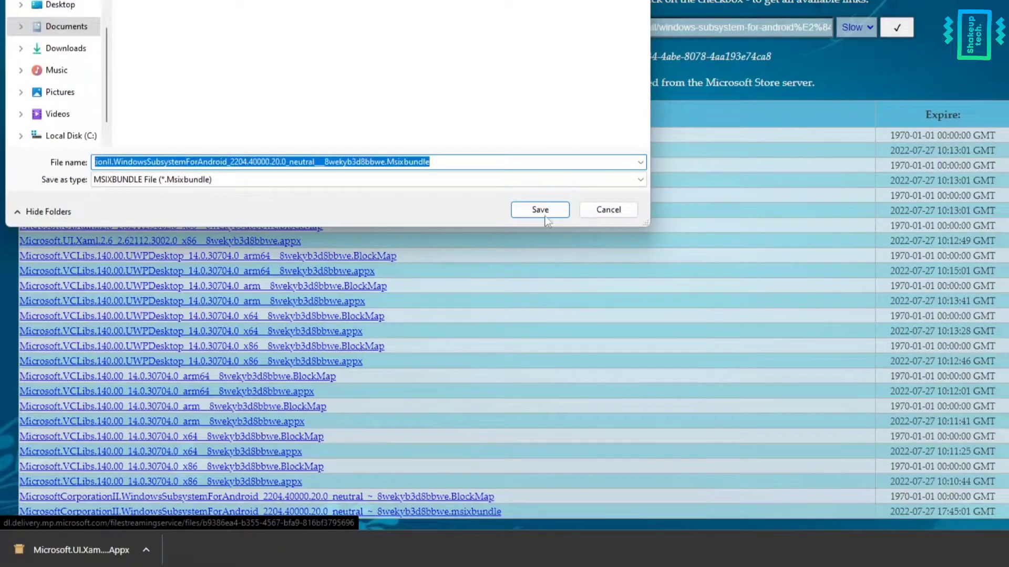
pyautogui.click(541, 212)
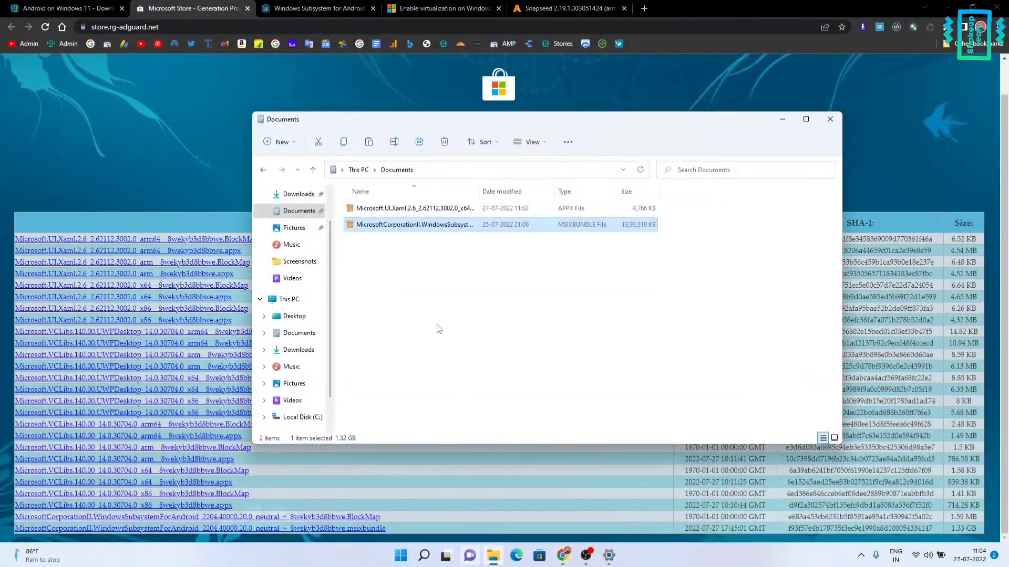
# Install Microsoft.UI.Xaml.2.6 from the downloaded appx package in the Documents folder.
pyautogui.click(435, 310)
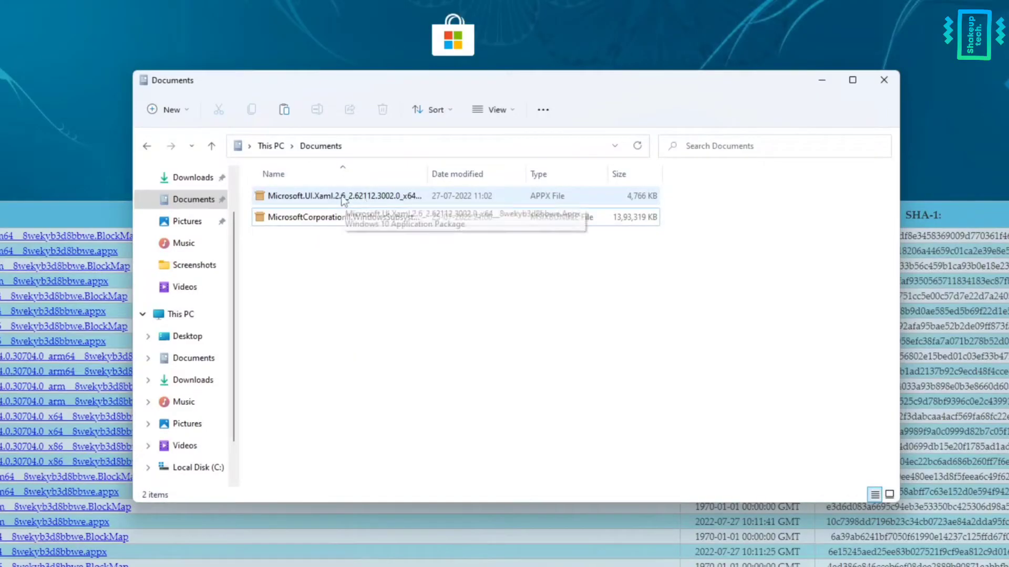
pyautogui.doubleClick(344, 198)
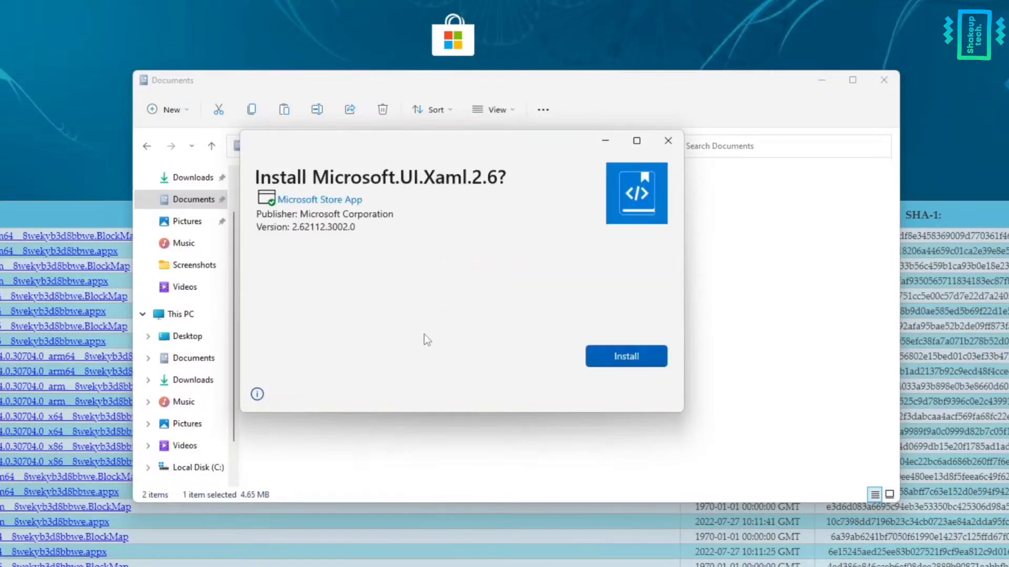
pyautogui.click(601, 361)
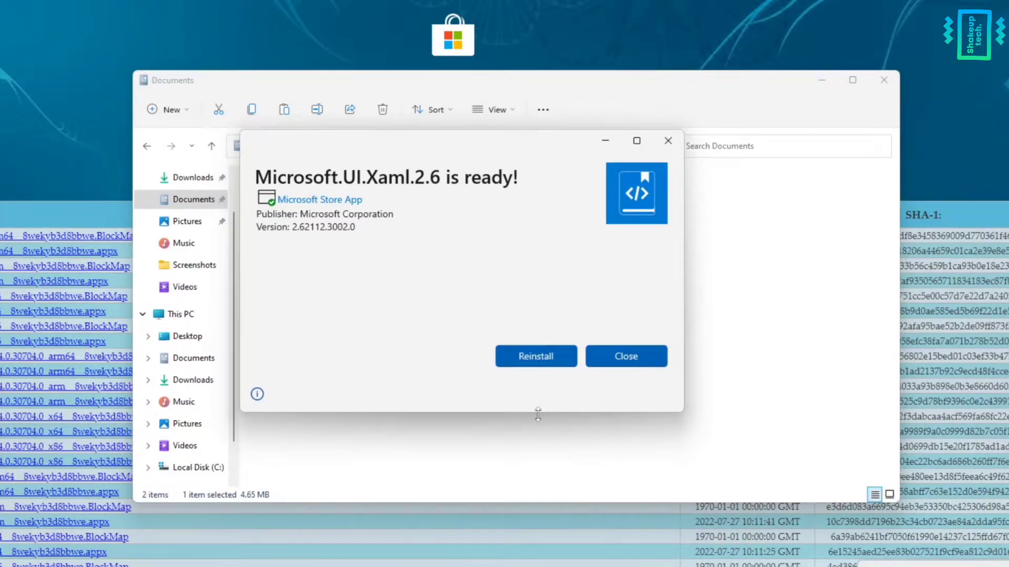
# Try to install Windows Subsystem for Android directly from the downloaded msixbundle in the Documents folder.
pyautogui.click(625, 358)
pyautogui.click(513, 344)
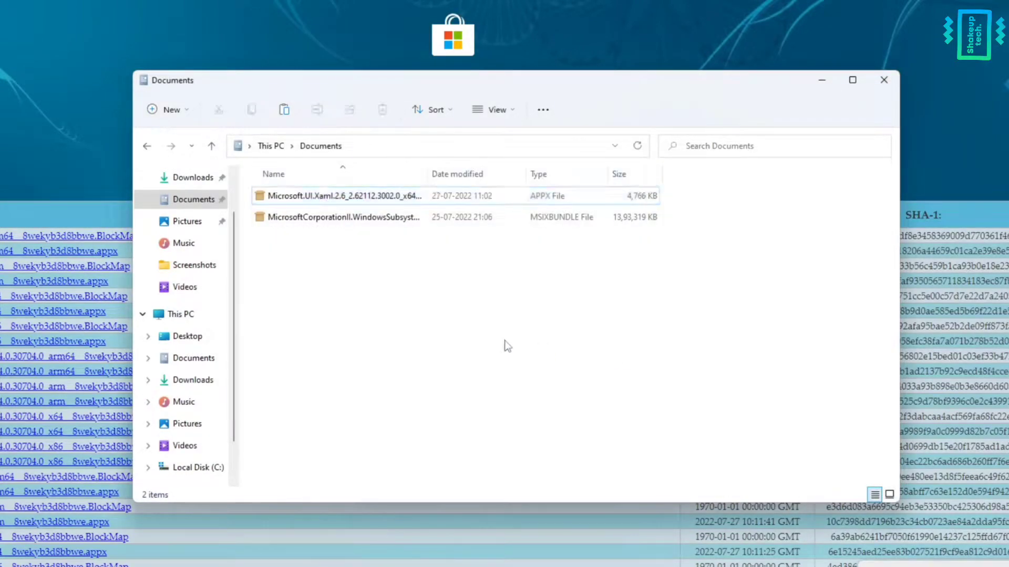
pyautogui.doubleClick(413, 220)
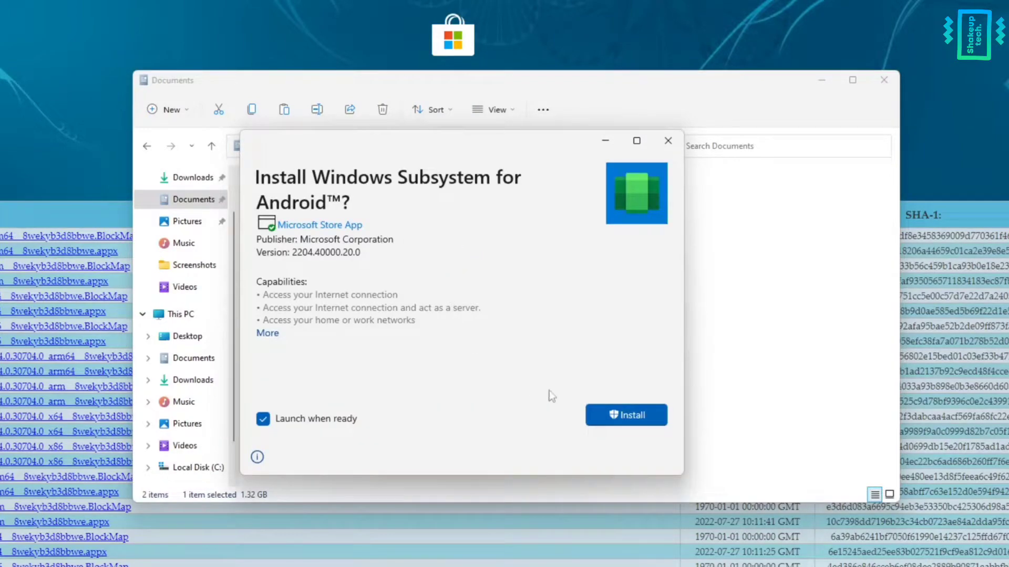
pyautogui.click(614, 418)
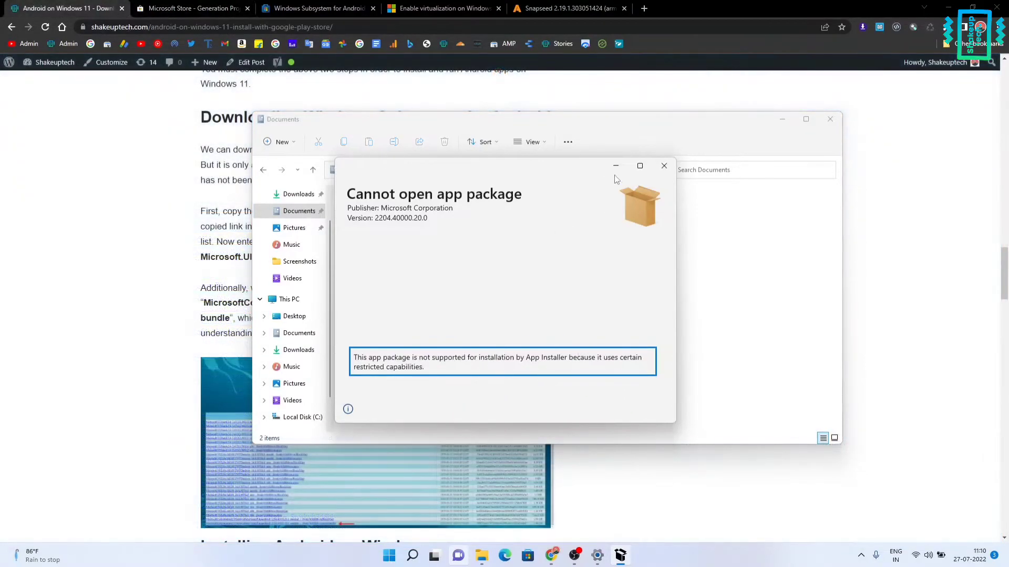
pyautogui.click(664, 166)
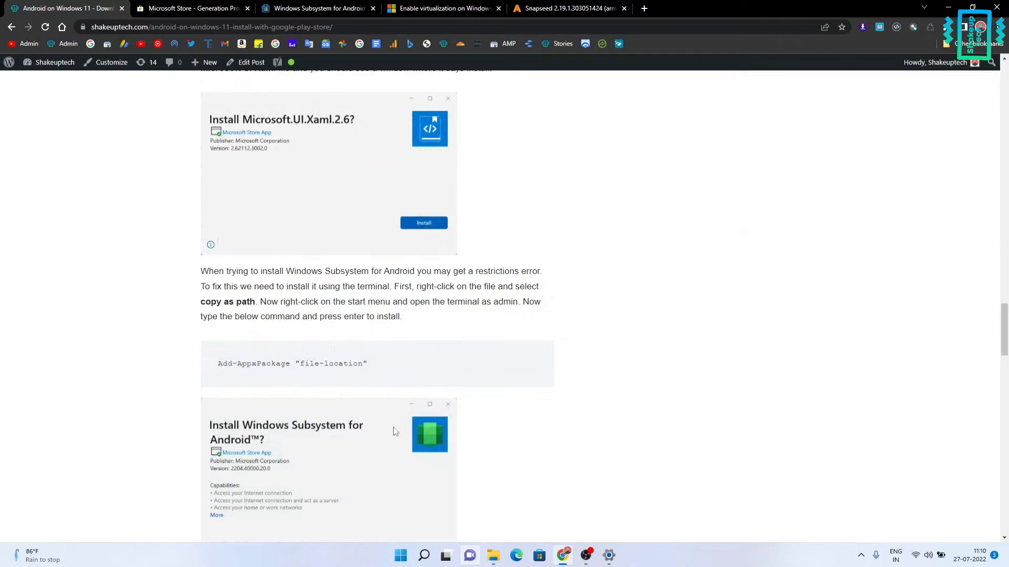
# Open Windows Terminal as administrator and copy the Add-AppxPackage "file-location" command from the web guide.
pyautogui.rightClick(401, 558)
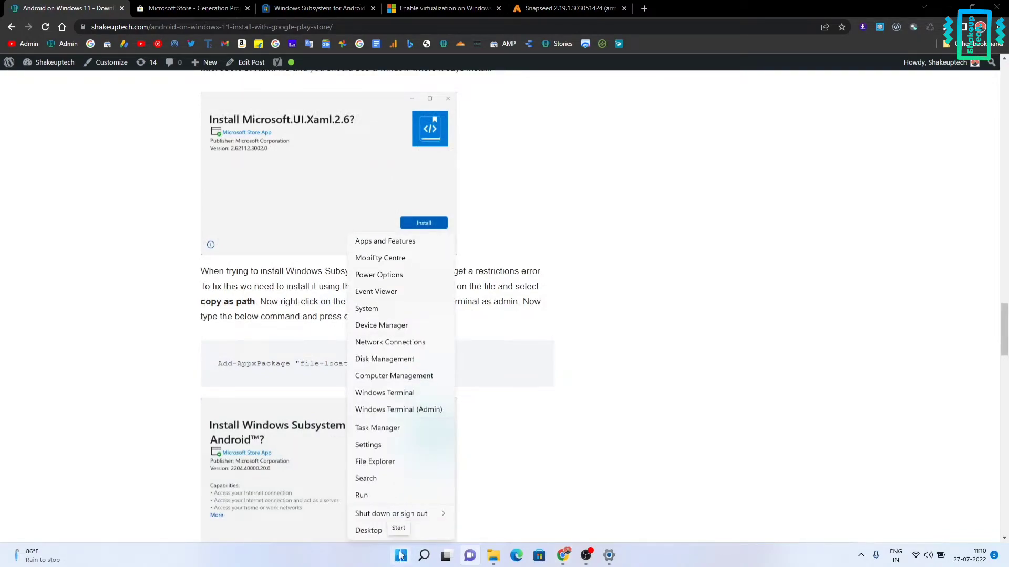
pyautogui.click(405, 410)
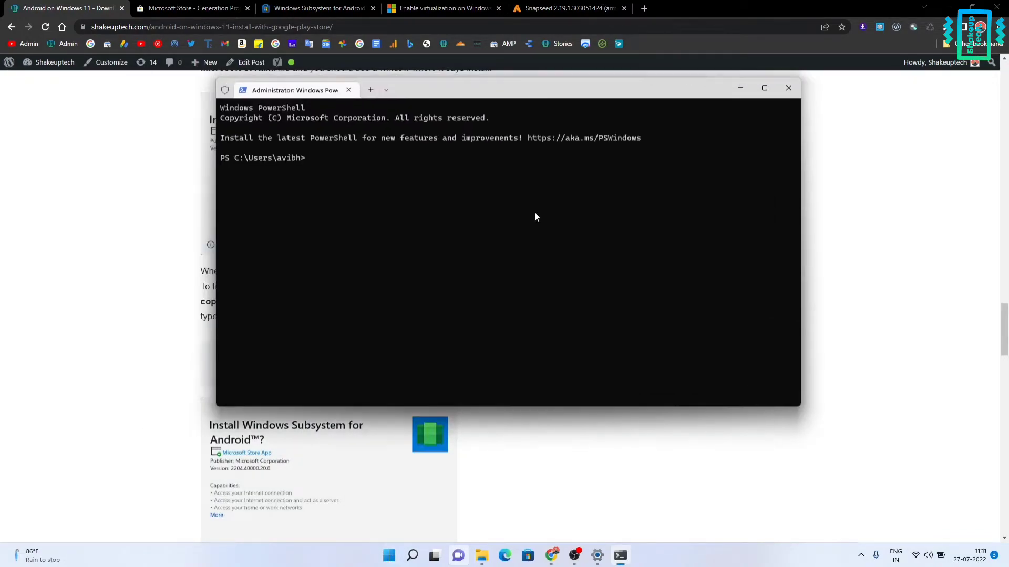
pyautogui.click(511, 475)
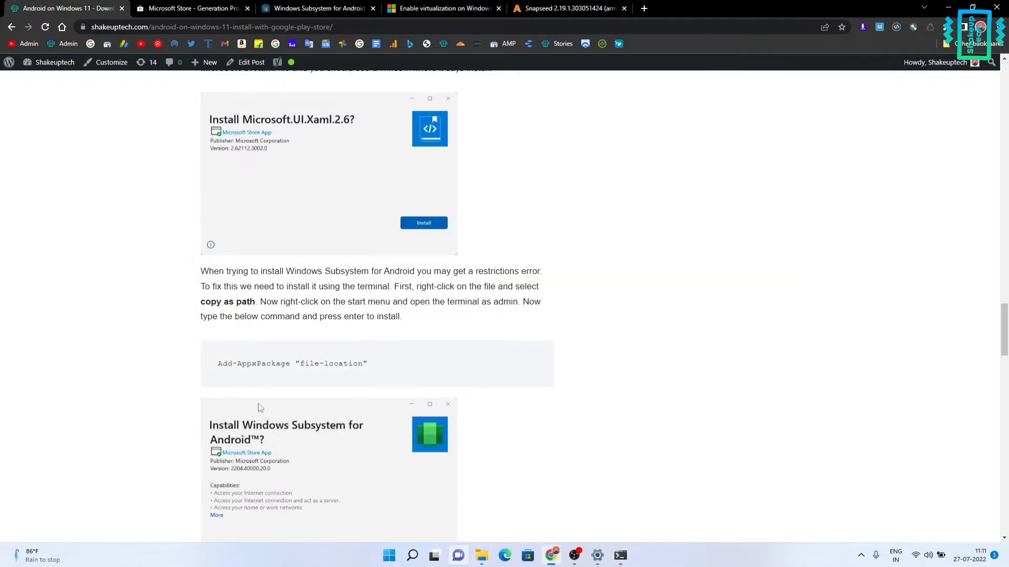
pyautogui.moveTo(220, 370); pyautogui.dragTo(291, 370)
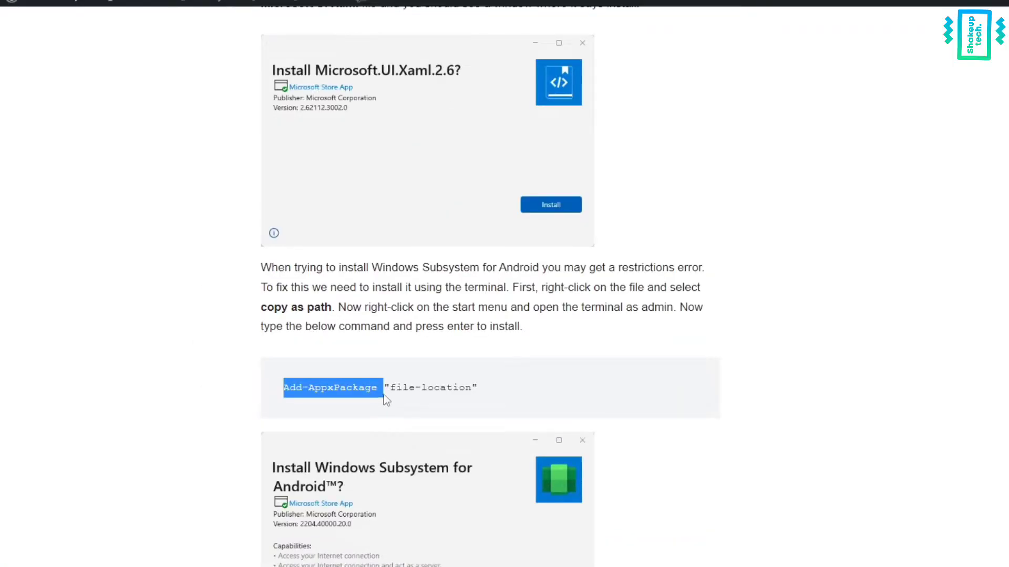
pyautogui.moveTo(384, 395); pyautogui.dragTo(479, 405)
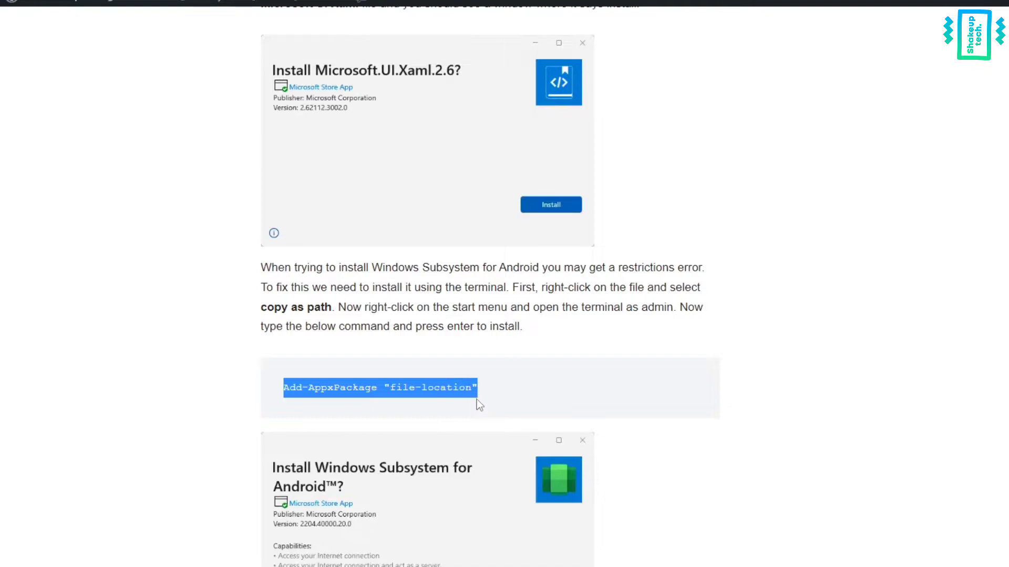
pyautogui.rightClick(465, 391)
pyautogui.click(482, 396)
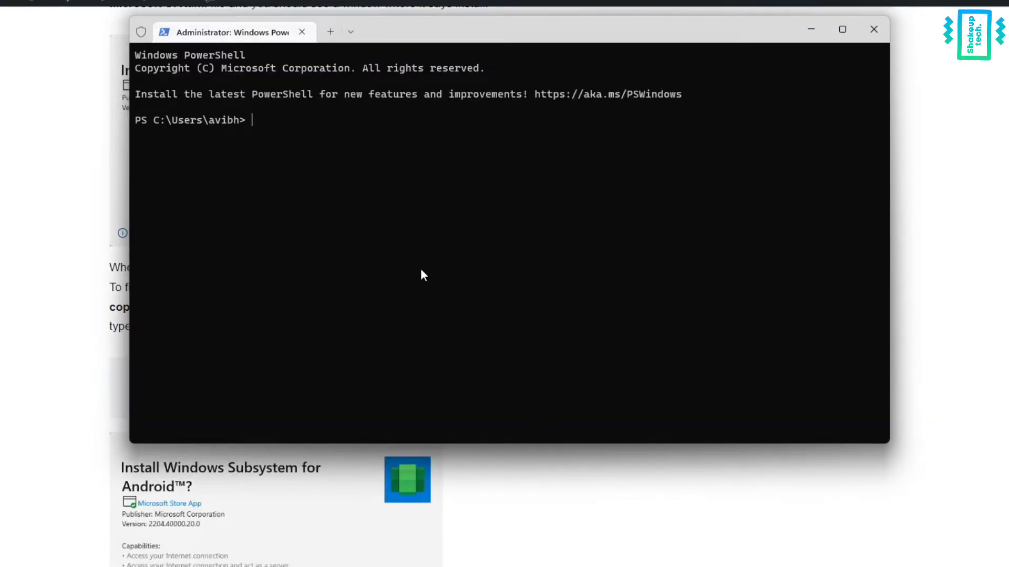
# Paste the Add-AppxPackage command into the administrator terminal and delete its "file-location" placeholder.
pyautogui.hotkey('ctrl', 'v')
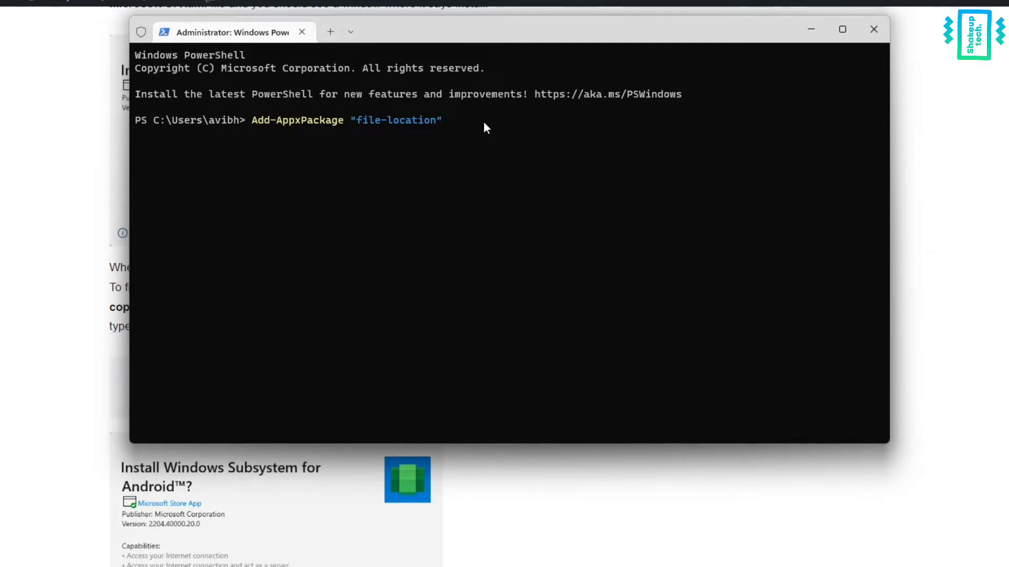
pyautogui.press('BackSpace')
pyautogui.press('BackSpace')
pyautogui.press('BackSpace')
pyautogui.press('BackSpace')
pyautogui.press('BackSpace')
pyautogui.press('BackSpace')
pyautogui.press('BackSpace')
pyautogui.press('BackSpace')
pyautogui.press('BackSpace')
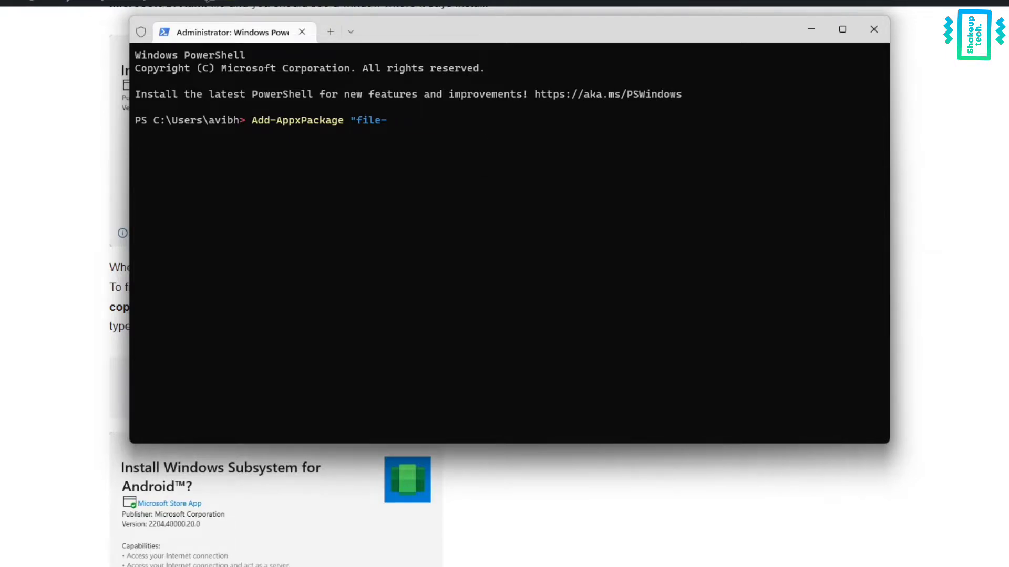
pyautogui.press('BackSpace')
pyautogui.press('BackSpace')
pyautogui.press('BackSpace')
pyautogui.press('BackSpace')
pyautogui.press('BackSpace')
pyautogui.press('BackSpace')
# Copy the full path of the MicrosoftCorporationII.WindowsSubsystemForAndroid msixbundle file in the Documents folder.
pyautogui.hotkey('alt', 'Tab')
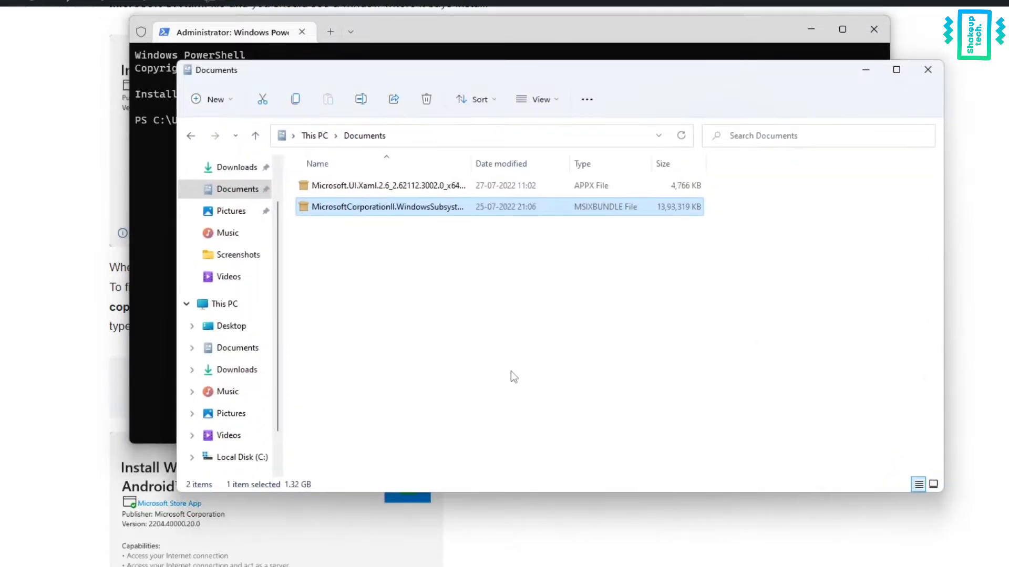
pyautogui.click(463, 264)
pyautogui.rightClick(446, 212)
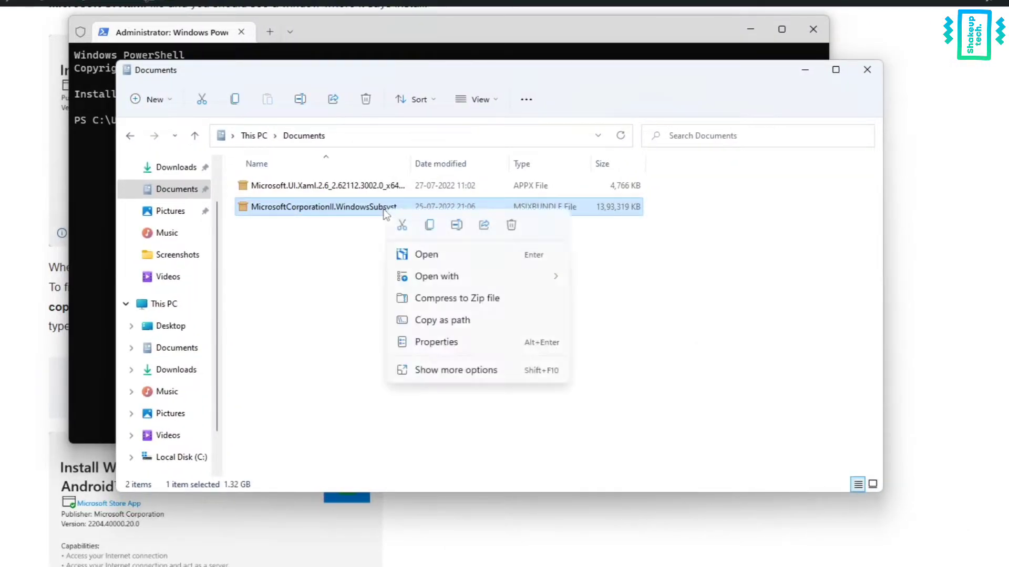
pyautogui.click(440, 320)
pyautogui.click(537, 293)
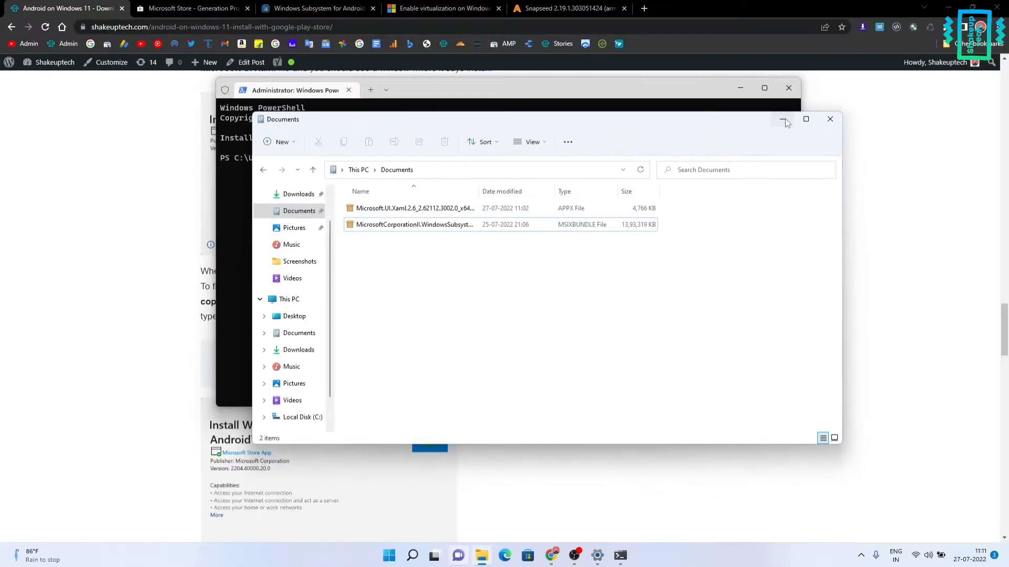
# Complete the Add-AppxPackage command in the terminal with the copied msixbundle path and run it.
pyautogui.click(785, 122)
pyautogui.rightClick(410, 166)
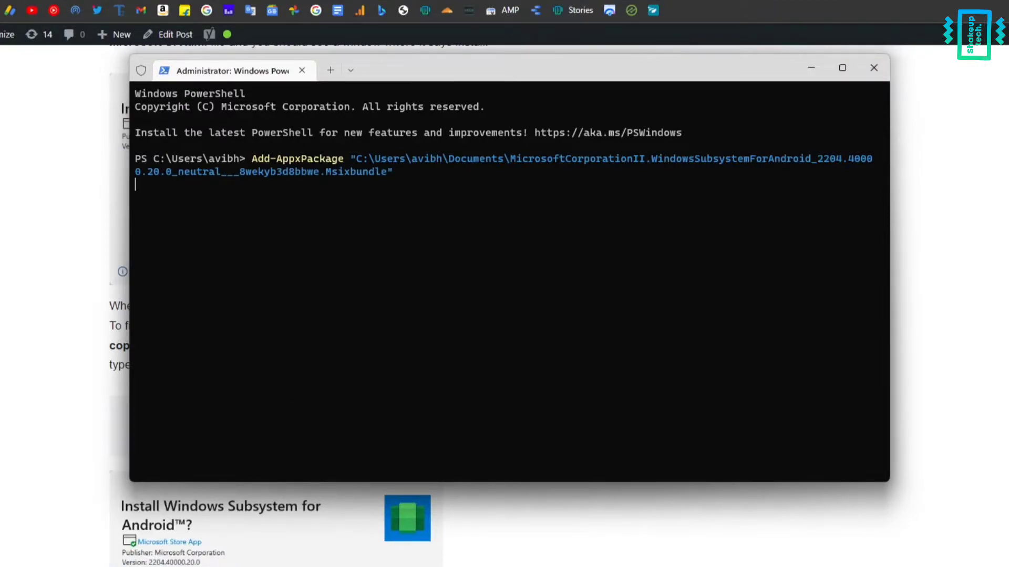
pyautogui.press('Return')
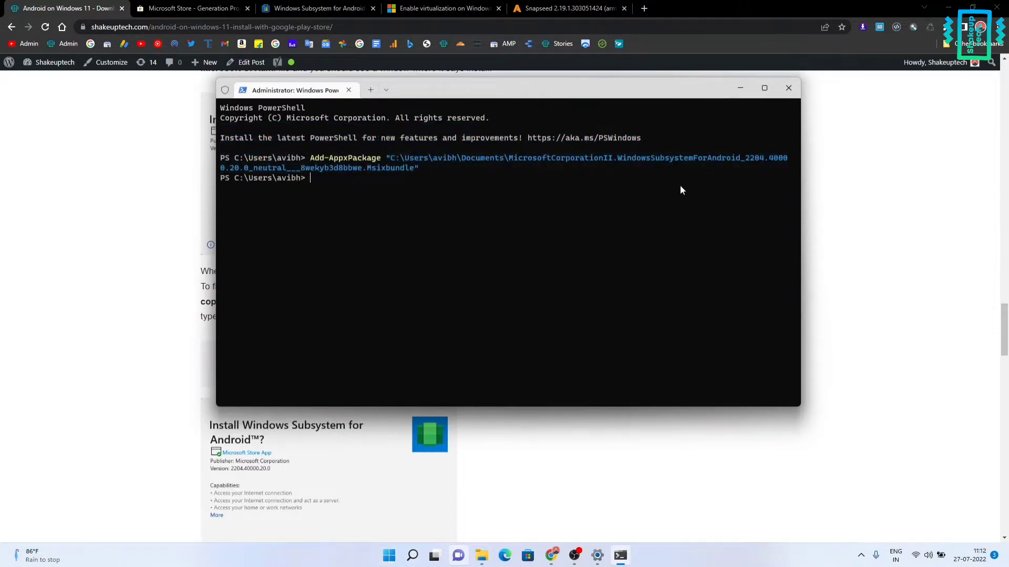
# Put the terminal away, launch Windows Subsystem for Android Settings from the pinned apps and centre its window.
pyautogui.click(739, 88)
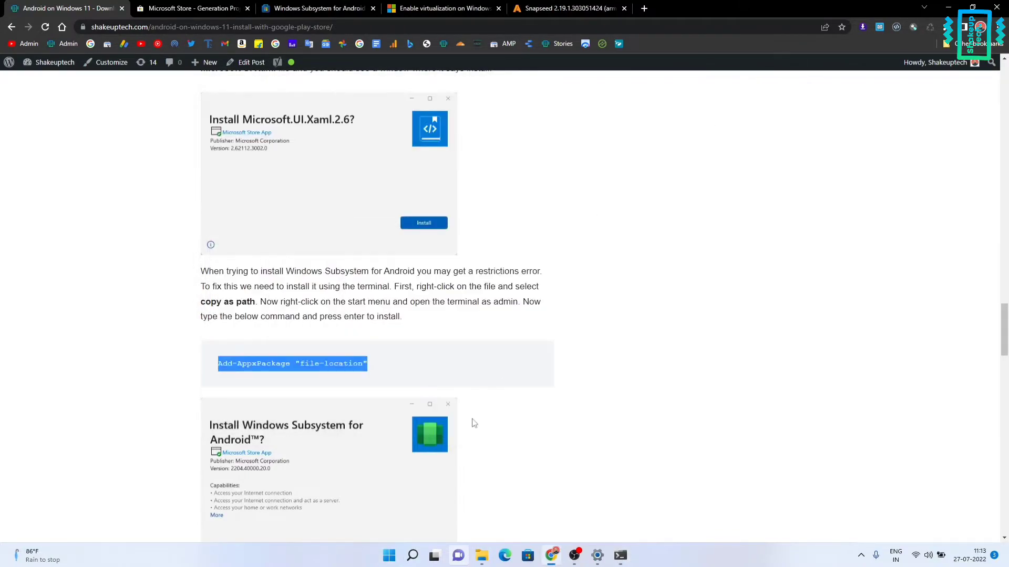
pyautogui.click(544, 405)
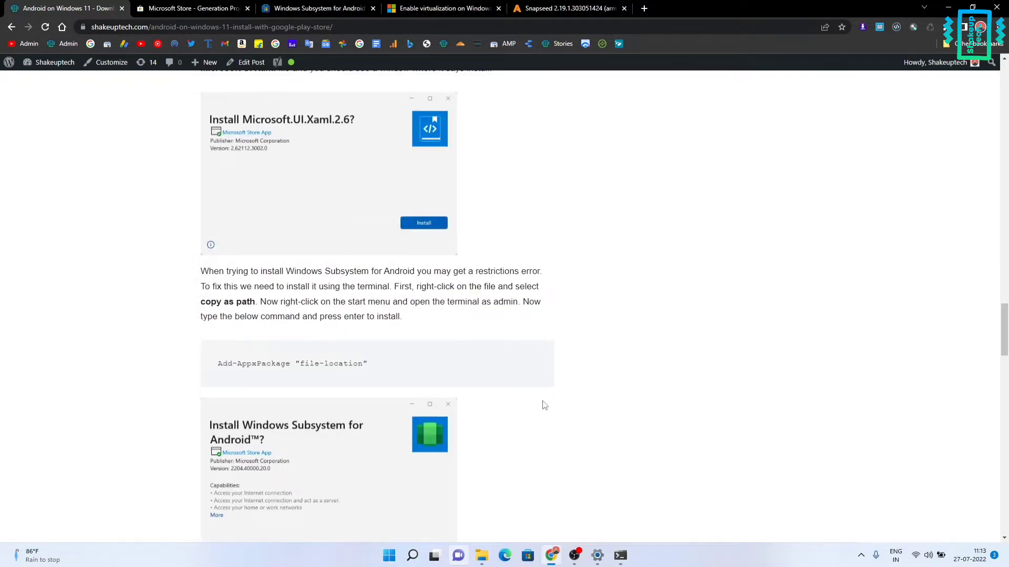
pyautogui.click(389, 555)
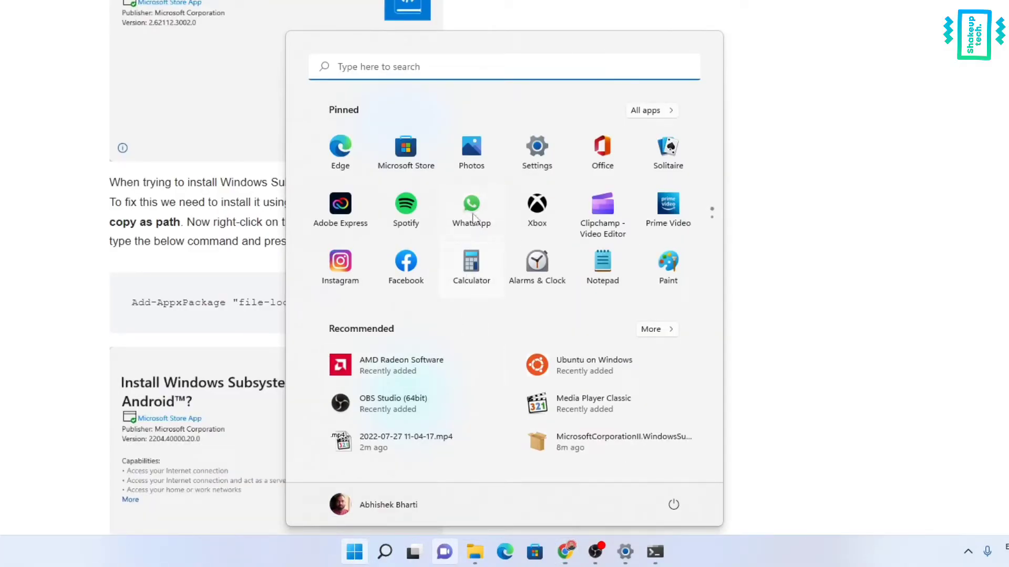
pyautogui.scroll(-2, 475, 210)
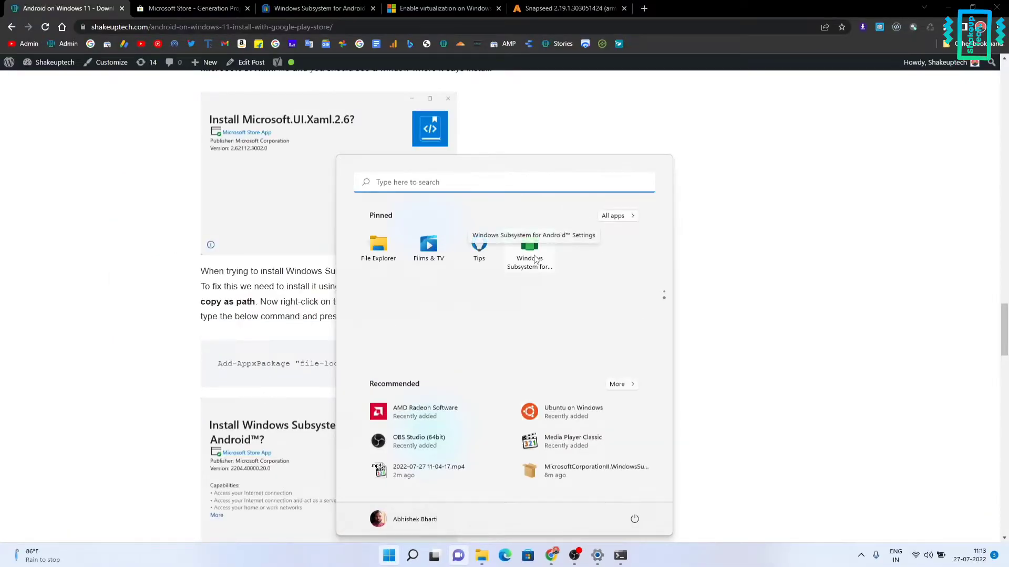
pyautogui.click(546, 167)
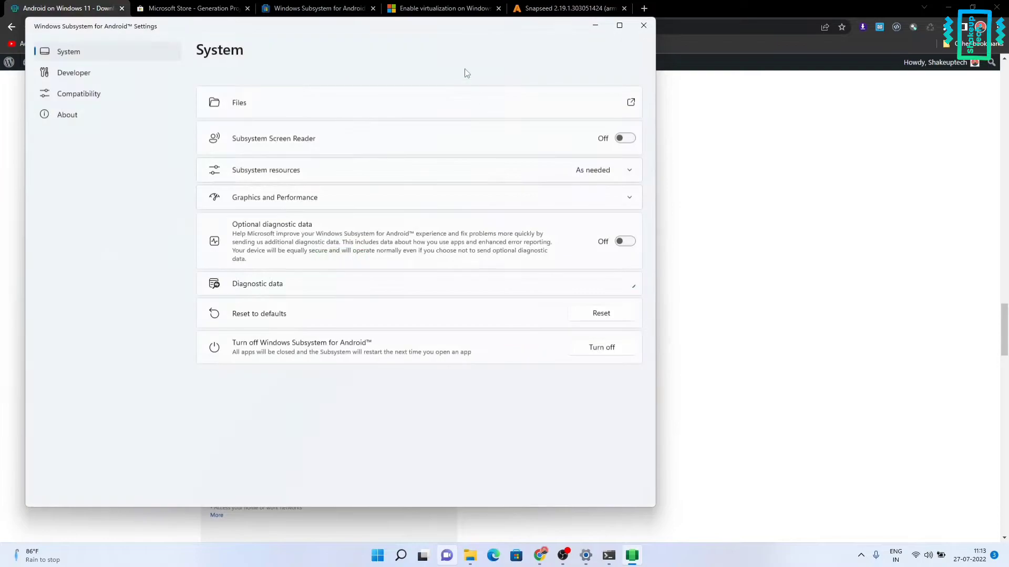
pyautogui.moveTo(442, 24); pyautogui.dragTo(603, 41)
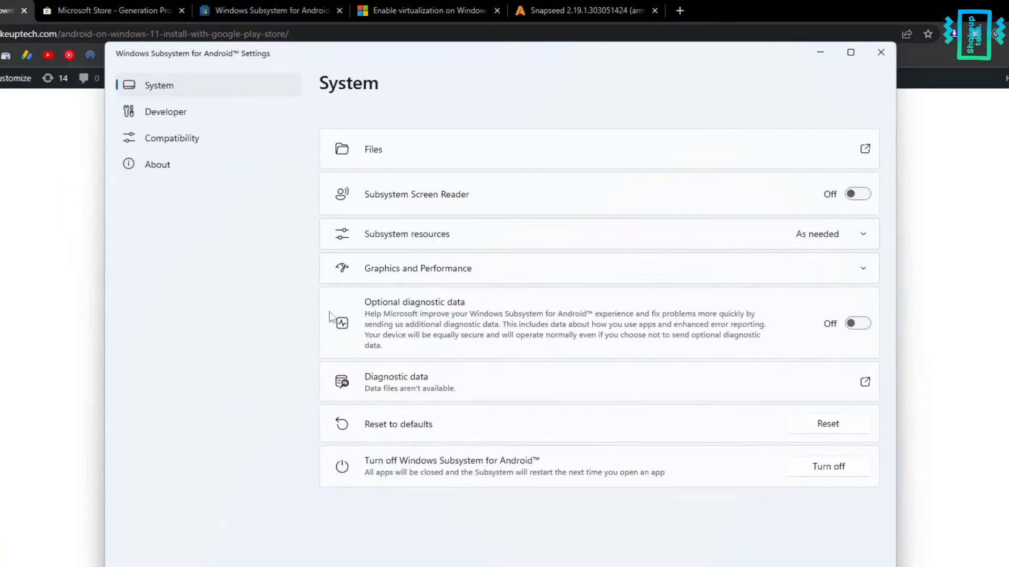
# Review the subsystem's Graphics and Performance options and its Developer, Compatibility and About pages.
pyautogui.click(593, 273)
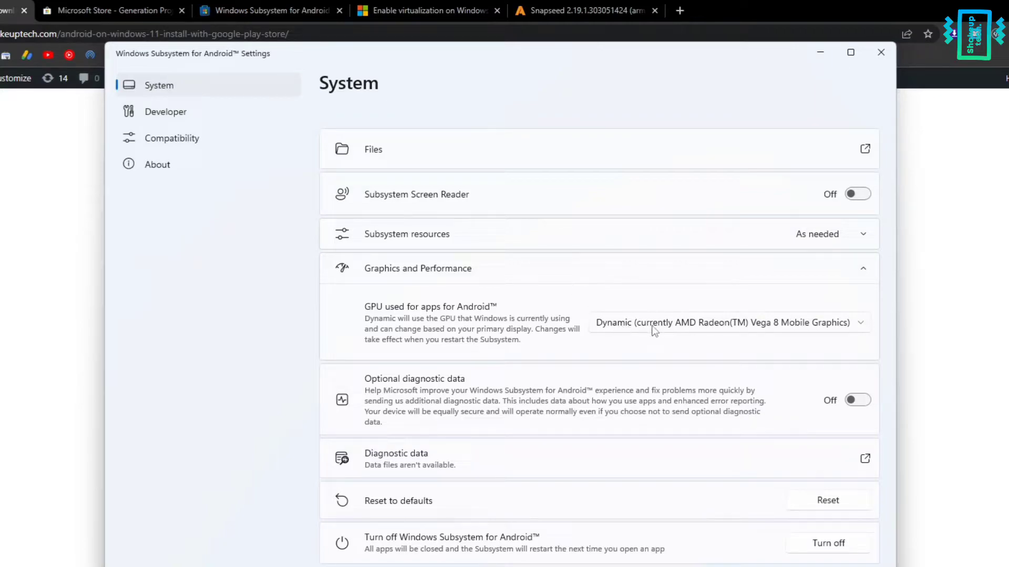
pyautogui.click(507, 271)
pyautogui.click(214, 118)
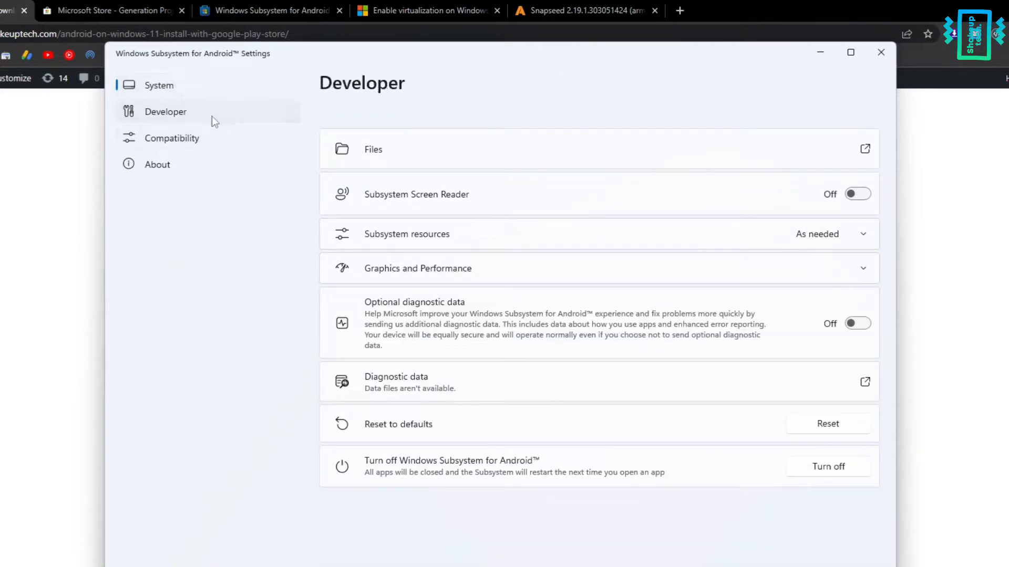
pyautogui.click(219, 146)
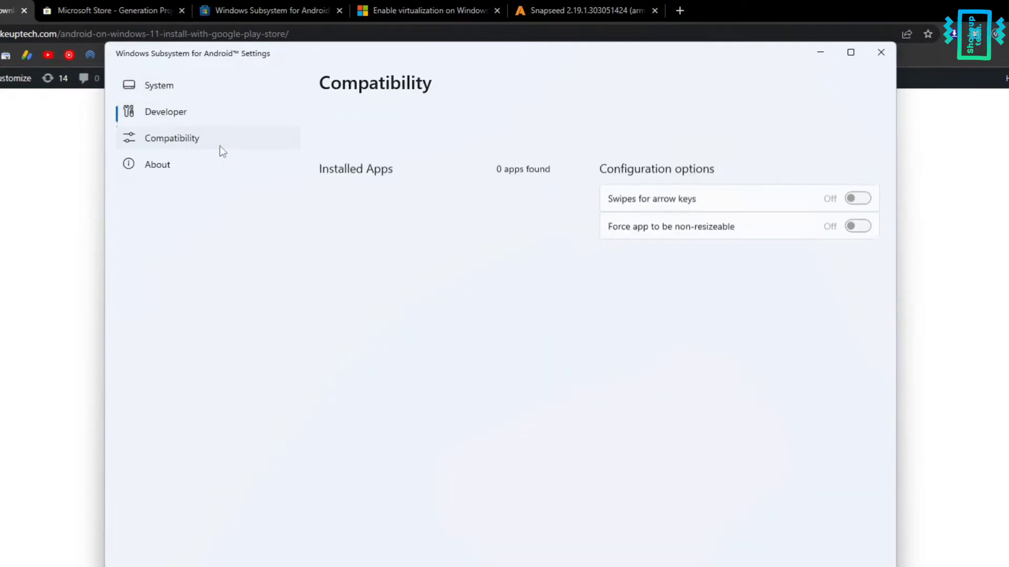
pyautogui.click(213, 165)
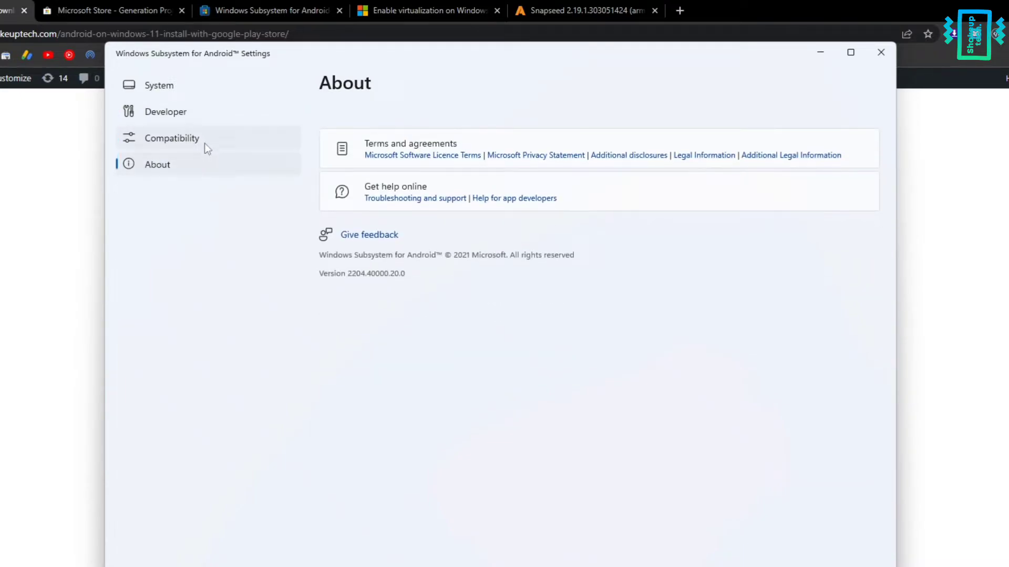
pyautogui.click(191, 119)
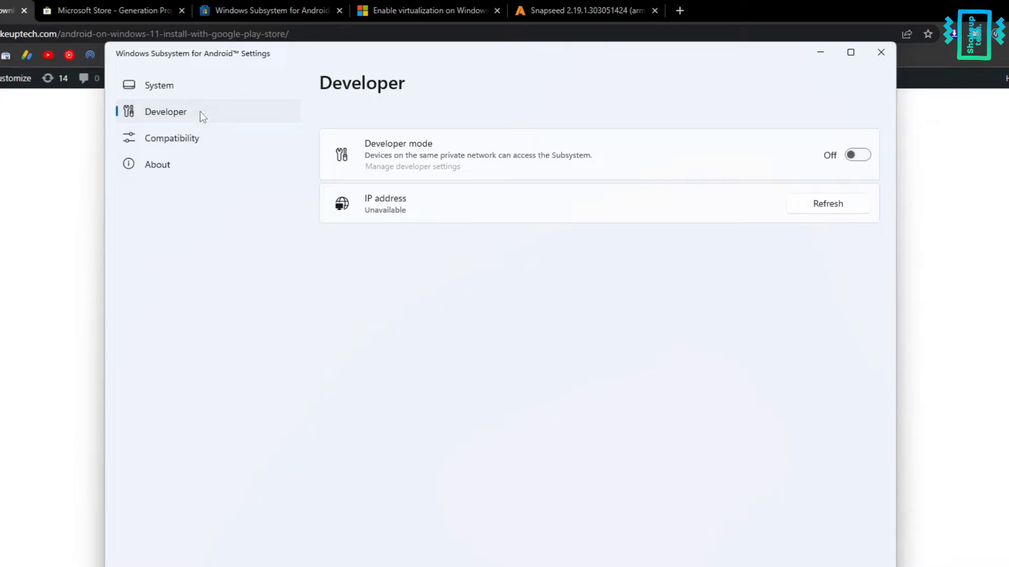
# Continue past the optional diagnostic data request without sharing data, and turn on Developer mode for the subsystem.
pyautogui.click(197, 96)
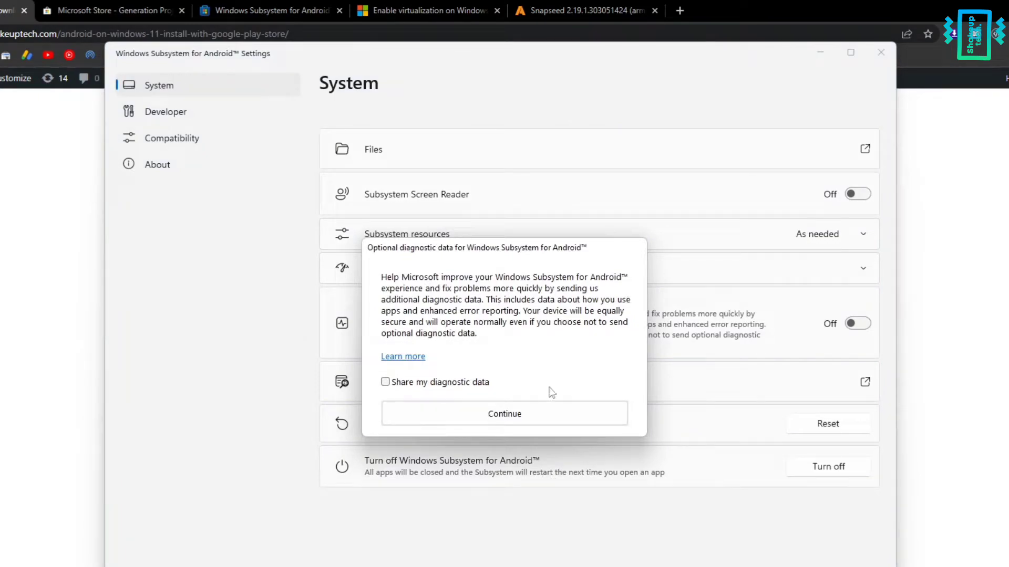
pyautogui.click(492, 413)
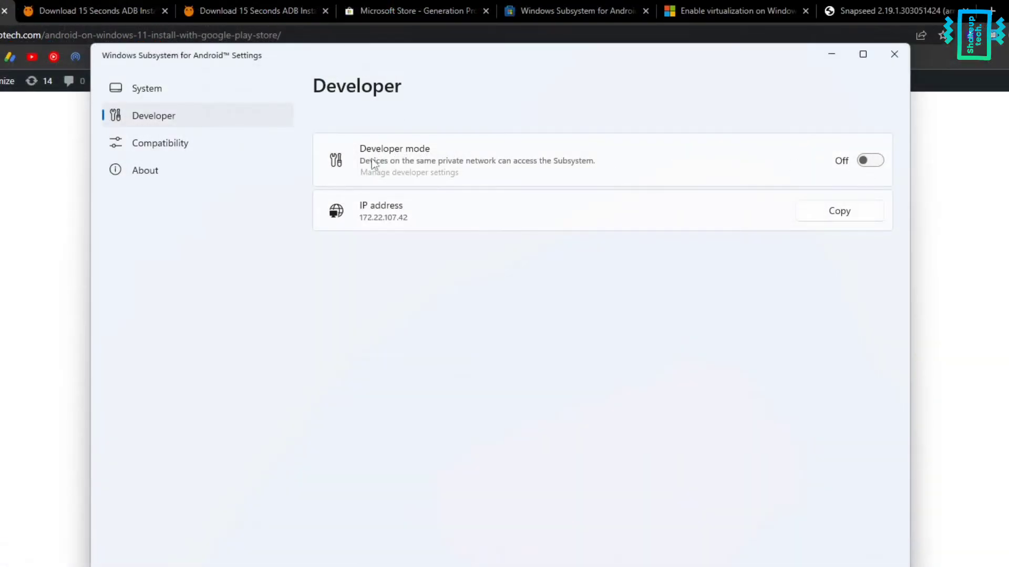
pyautogui.click(872, 162)
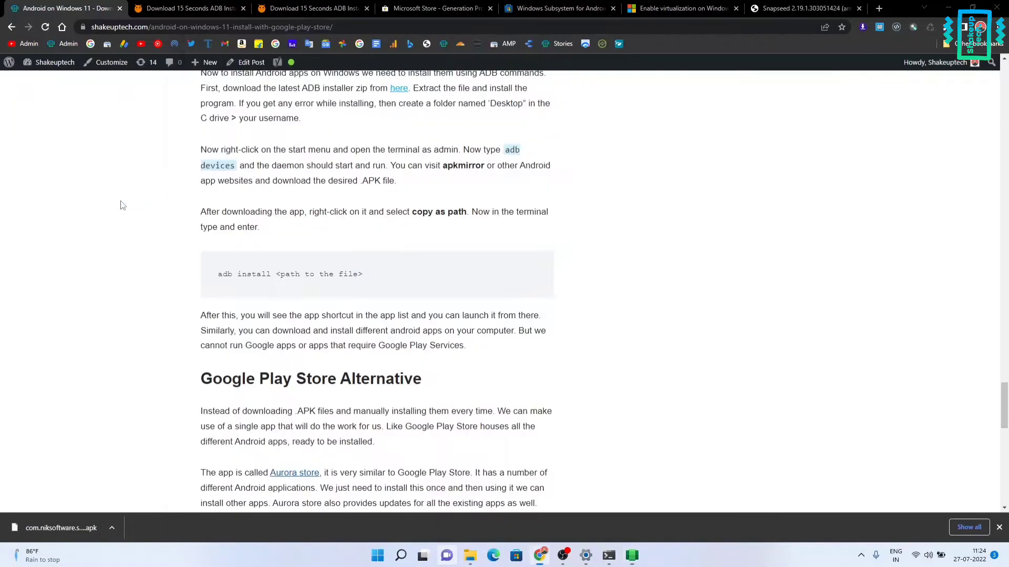
# Find the "Installing Android Apps on Windows" section in the web guide and read its ADB instructions.
pyautogui.scroll(15, 479, 389)
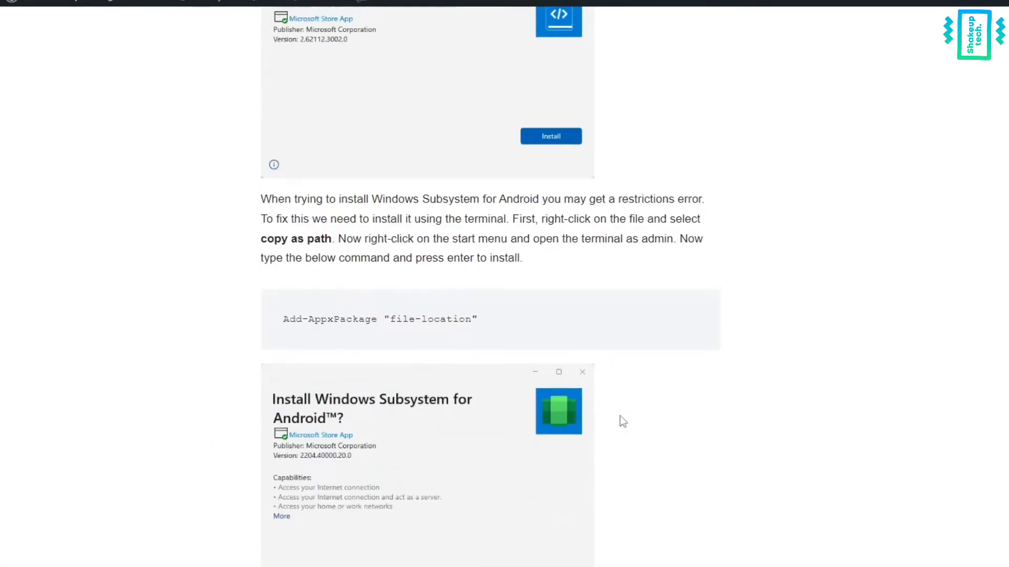
pyautogui.scroll(-17, 623, 421)
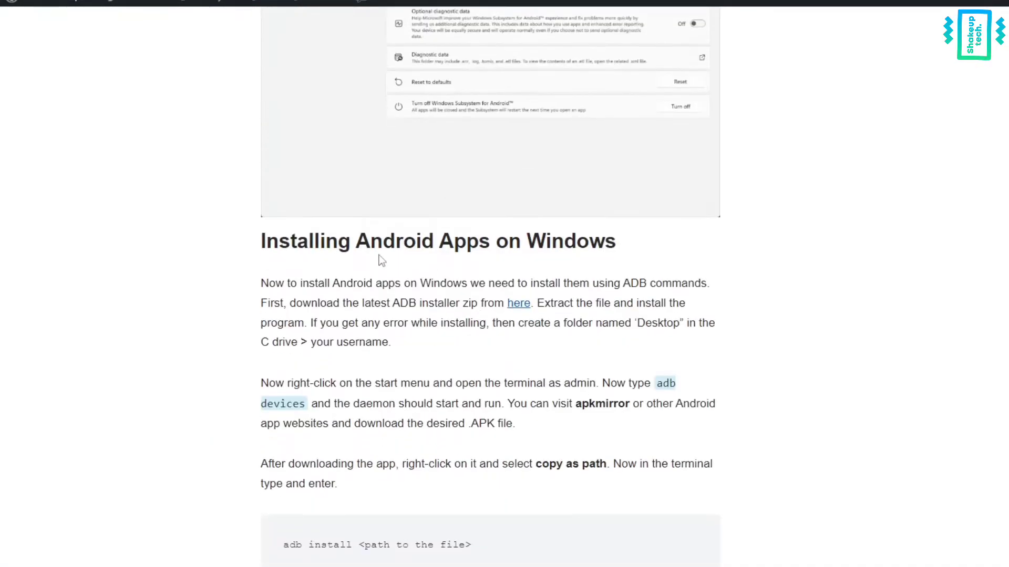
pyautogui.moveTo(253, 251); pyautogui.dragTo(509, 252)
pyautogui.moveTo(616, 263); pyautogui.dragTo(623, 248)
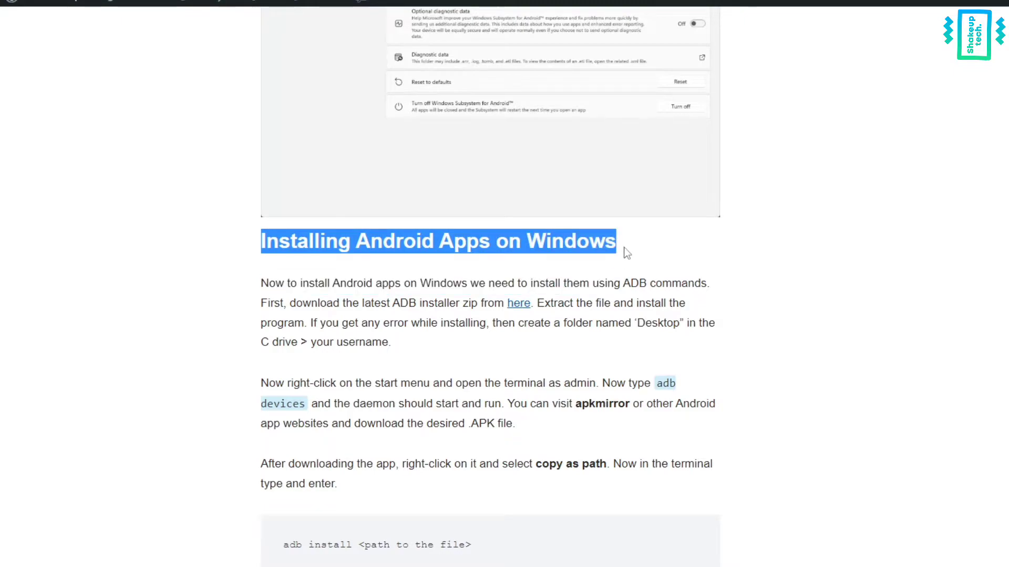
pyautogui.click(623, 248)
pyautogui.scroll(-3, 623, 248)
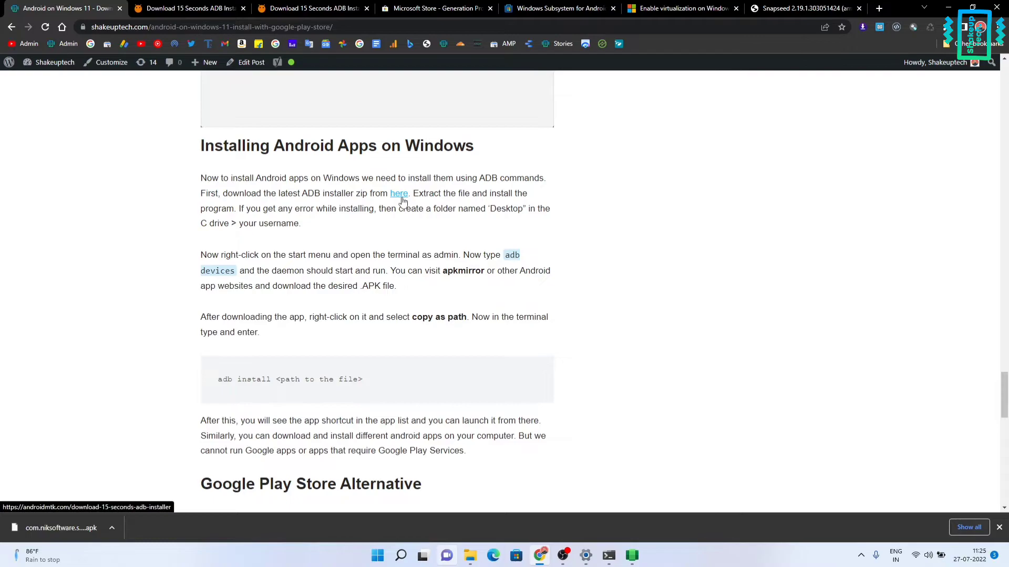
# Browse the 15 Seconds ADB Installer download page and locate the latest version, ADB_Installer_v1.5.6.zip.
pyautogui.click(189, 7)
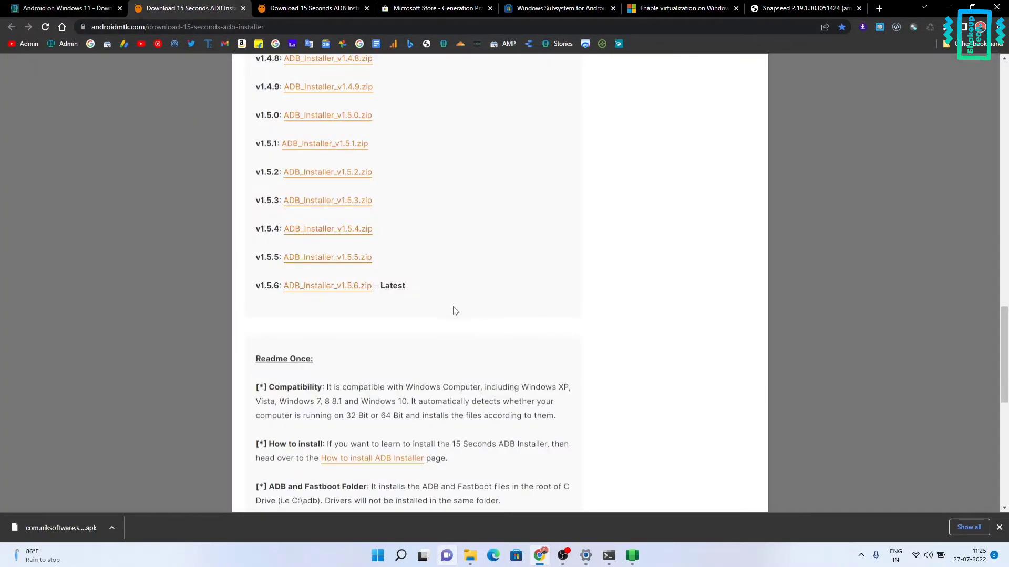
pyautogui.scroll(12, 461, 317)
pyautogui.scroll(8, 465, 320)
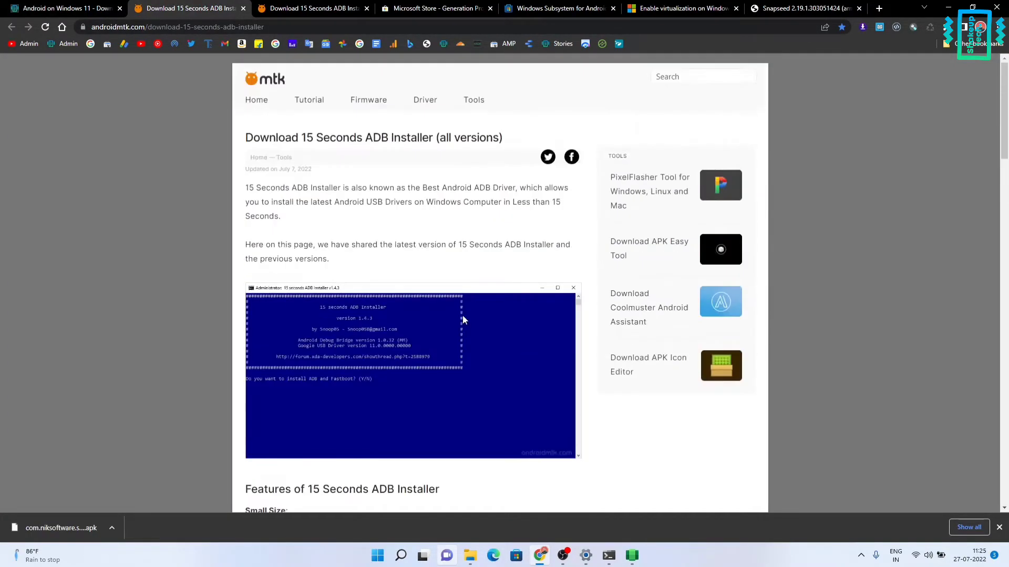
pyautogui.scroll(-16, 465, 320)
pyautogui.scroll(-3, 465, 320)
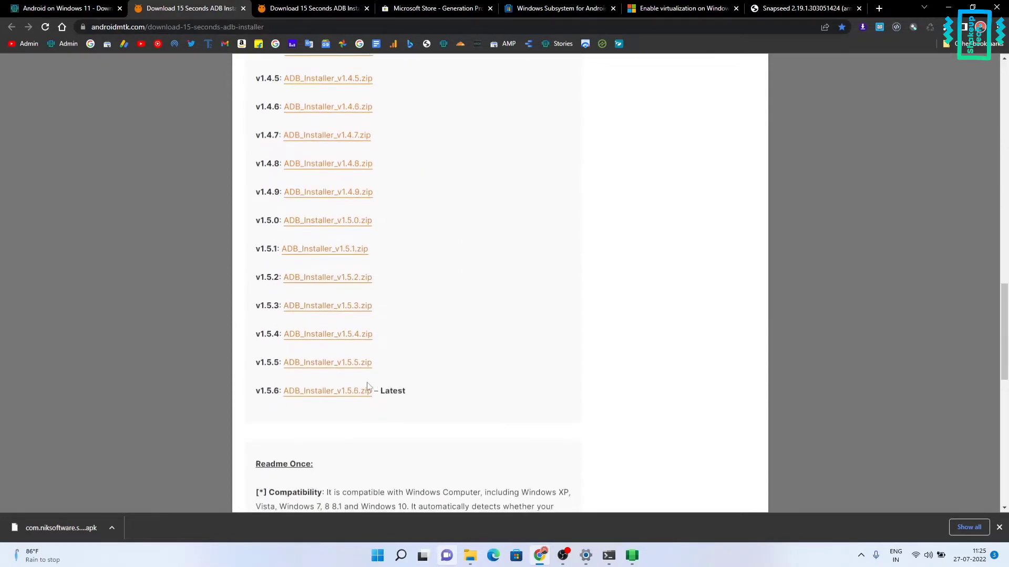
# Close the duplicate Documents window, open the extracted 15_Second_ADB_Installer_v1.5.6 folder to show its installer, and minimize File Explorer.
pyautogui.moveTo(469, 556)
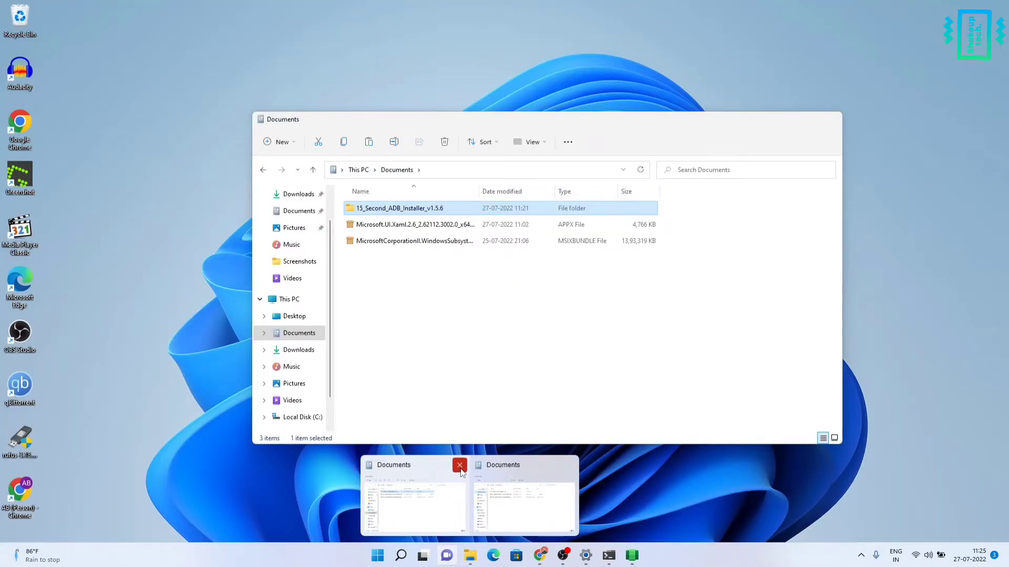
pyautogui.click(460, 472)
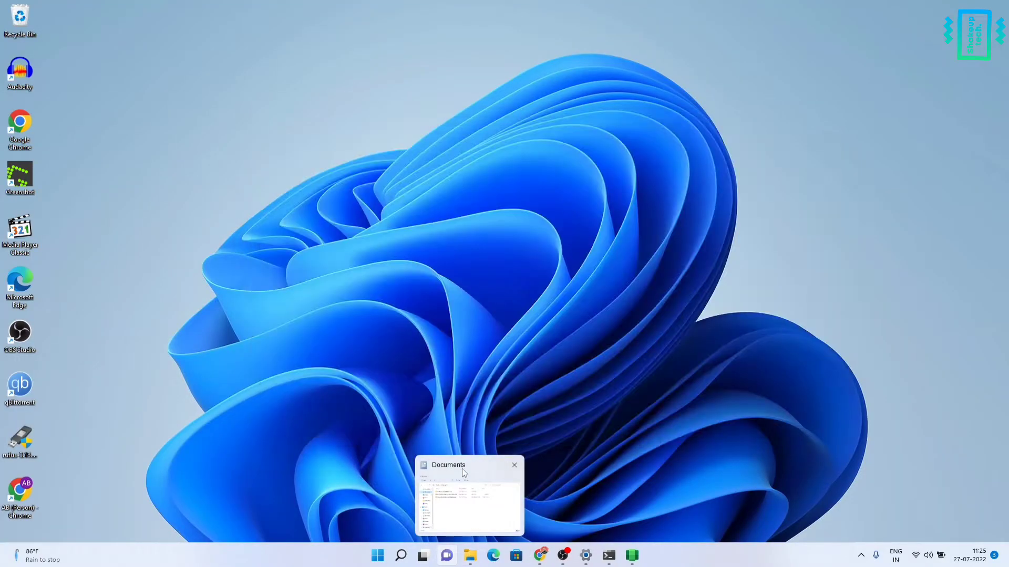
pyautogui.click(472, 489)
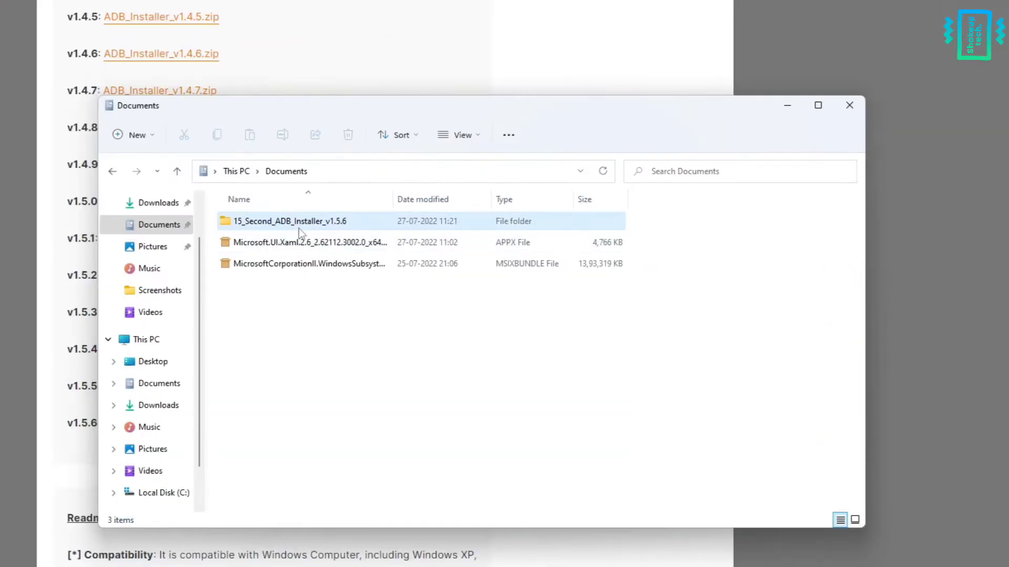
pyautogui.doubleClick(436, 237)
pyautogui.click(435, 237)
pyautogui.doubleClick(301, 225)
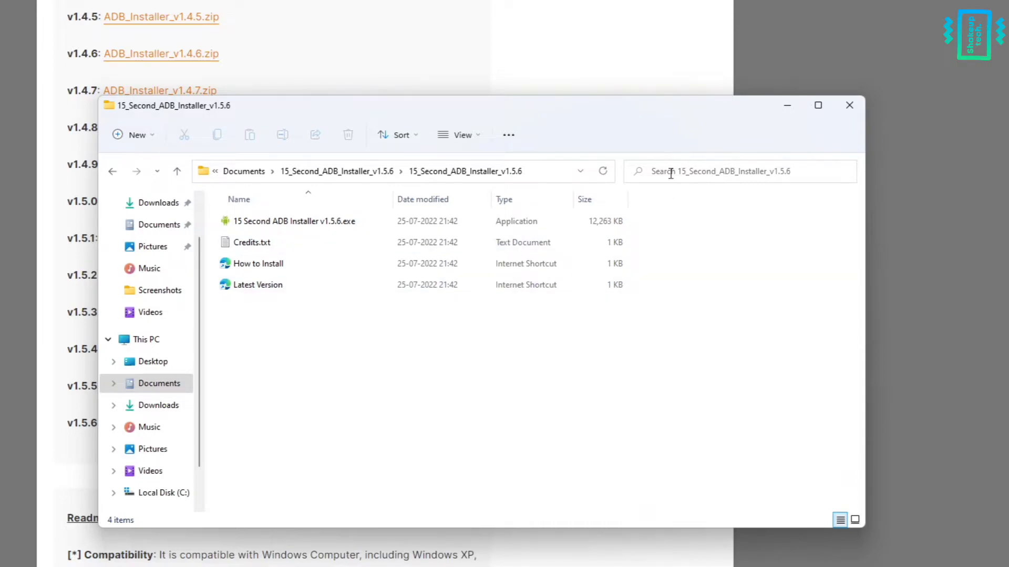
pyautogui.click(786, 107)
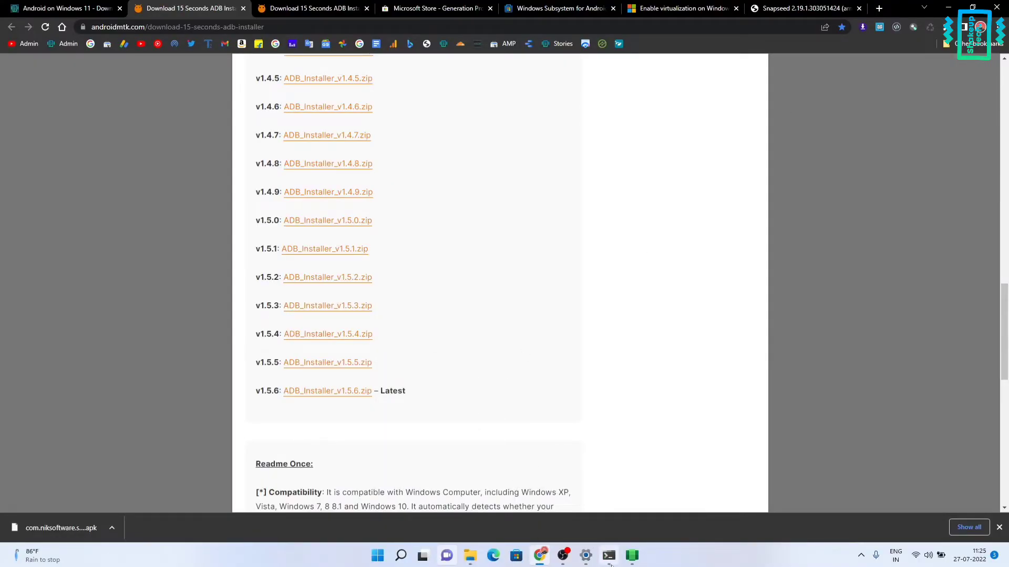
# Run adb connect 172.22.107.42 in the terminal, taking the IP address from the subsystem's Developer settings.
pyautogui.click(609, 558)
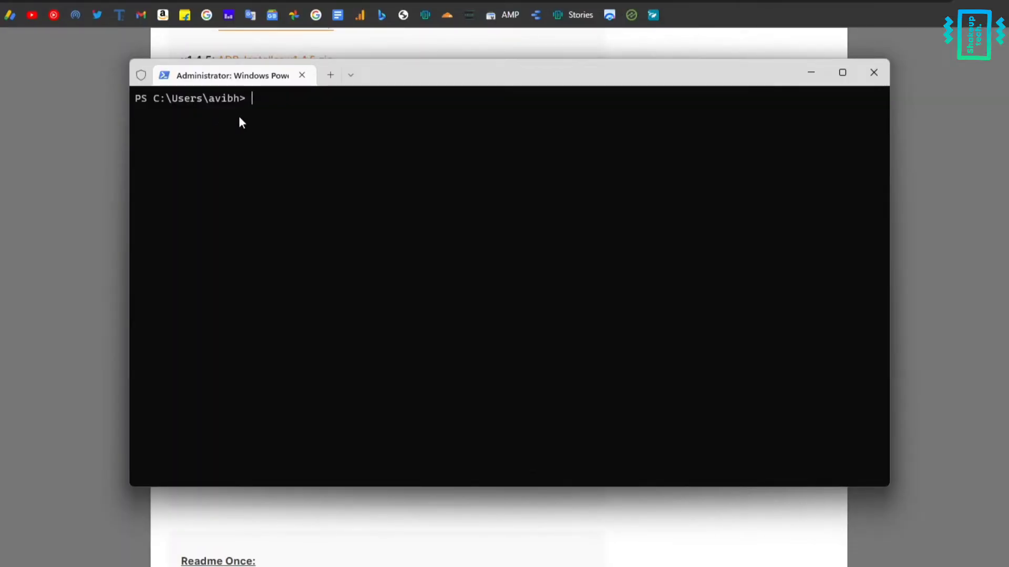
pyautogui.write('adb connect')
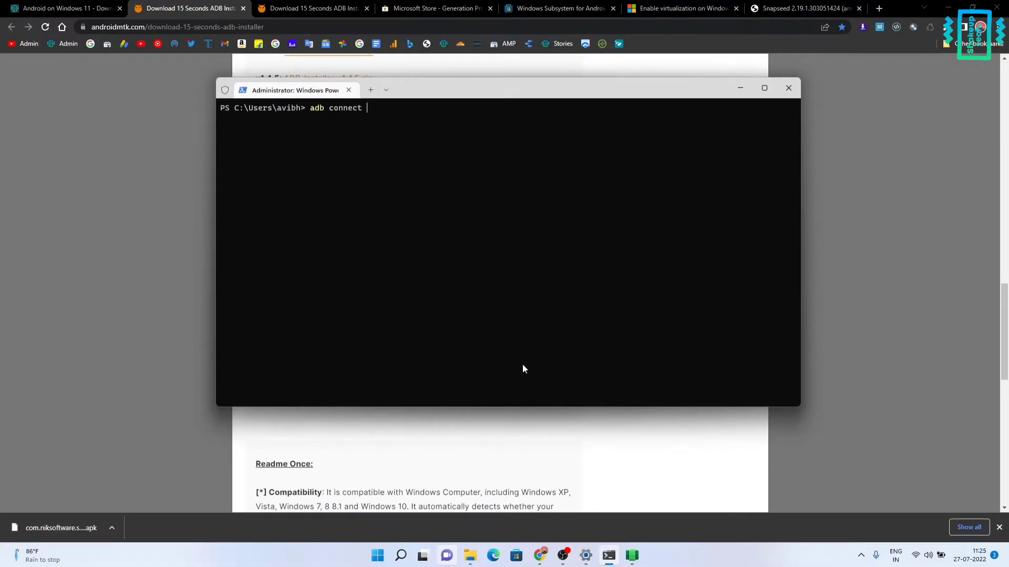
pyautogui.click(632, 556)
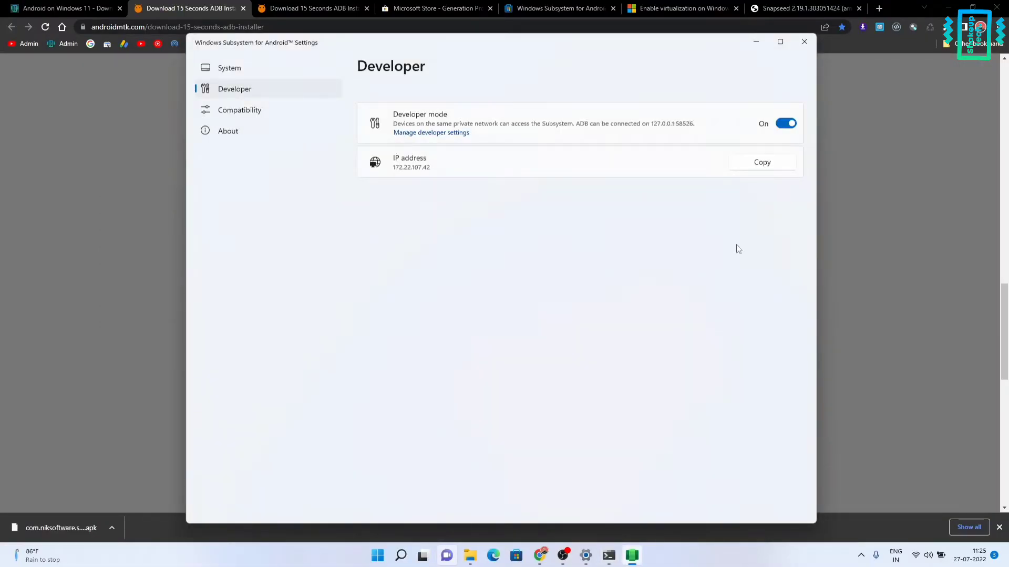
pyautogui.click(633, 561)
pyautogui.write('172.22.107.42')
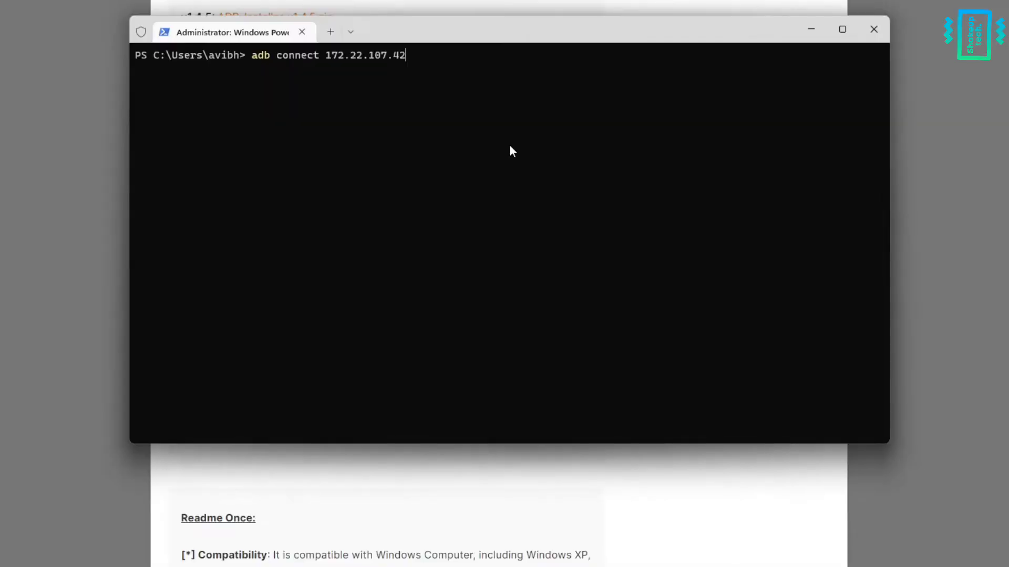
pyautogui.press('Return')
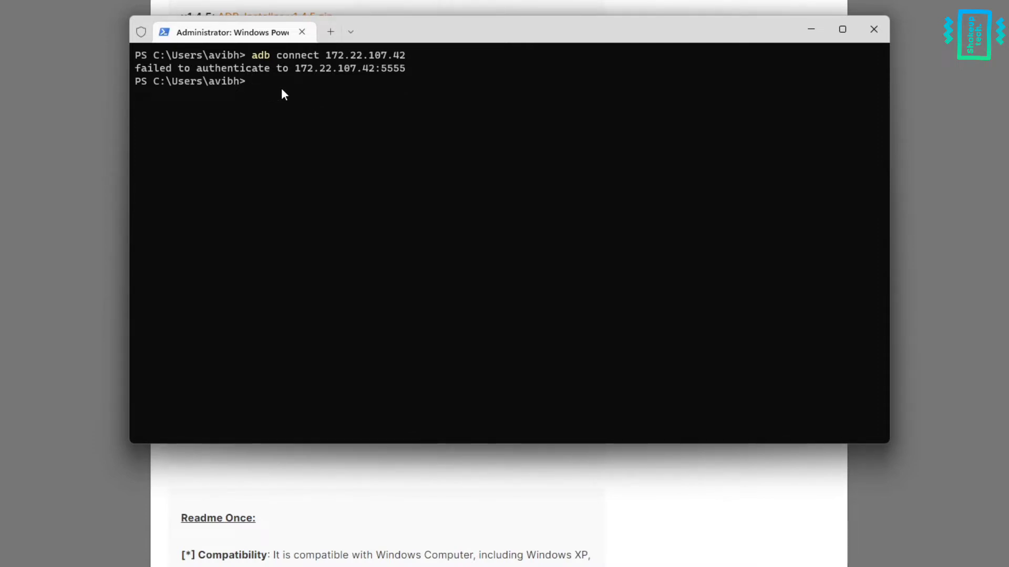
# Repeat the adb connect command for 172.22.107.42 in the terminal to check the connection.
pyautogui.write('adb connect')
pyautogui.write('172.22.107.42')
pyautogui.press('Return')
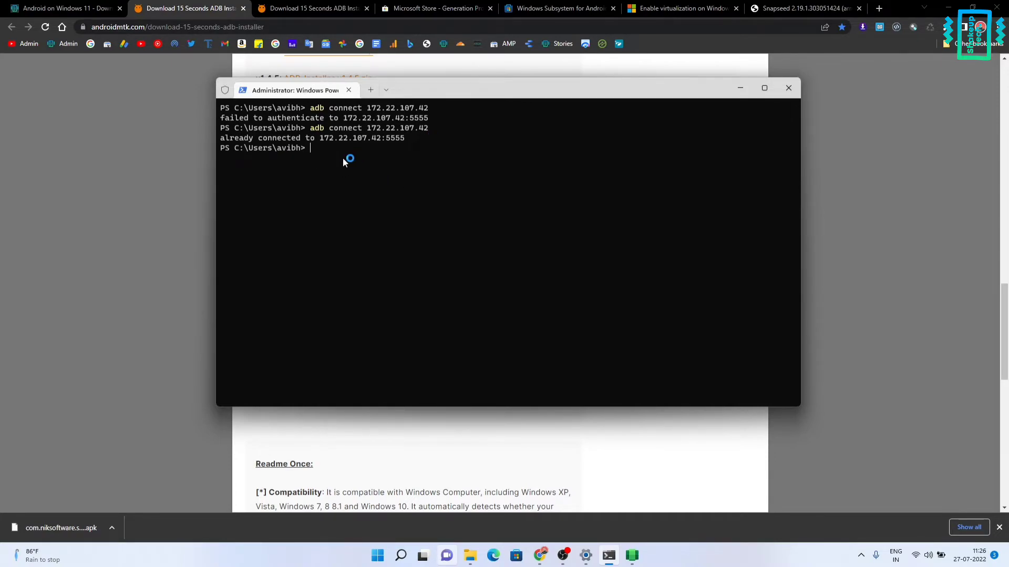
# Review the guide's APK instructions and download the Snapseed 2.19.1.303051424 (arm-v7a) APK from its APKMirror page.
pyautogui.click(63, 8)
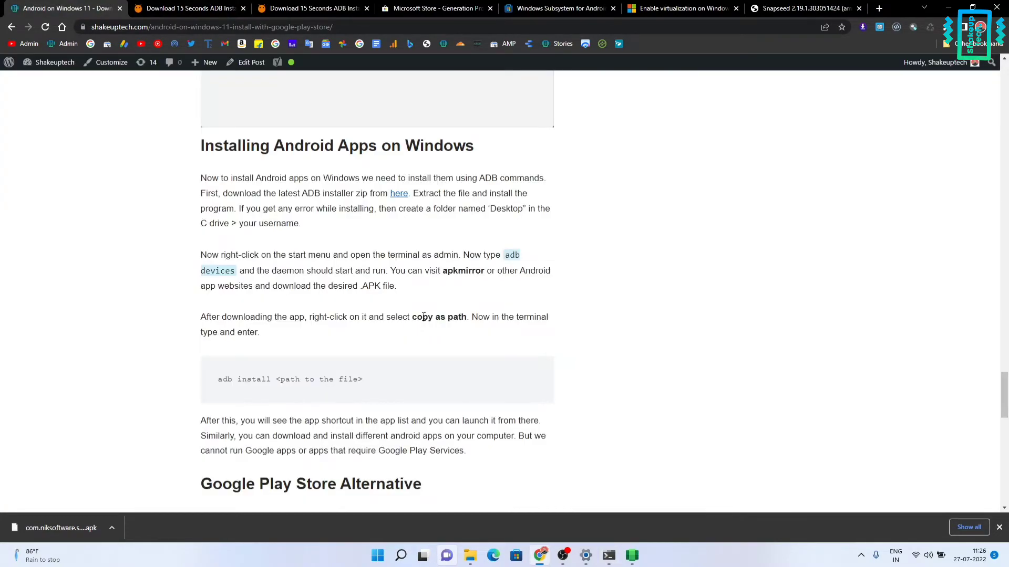
pyautogui.scroll(-2, 462, 310)
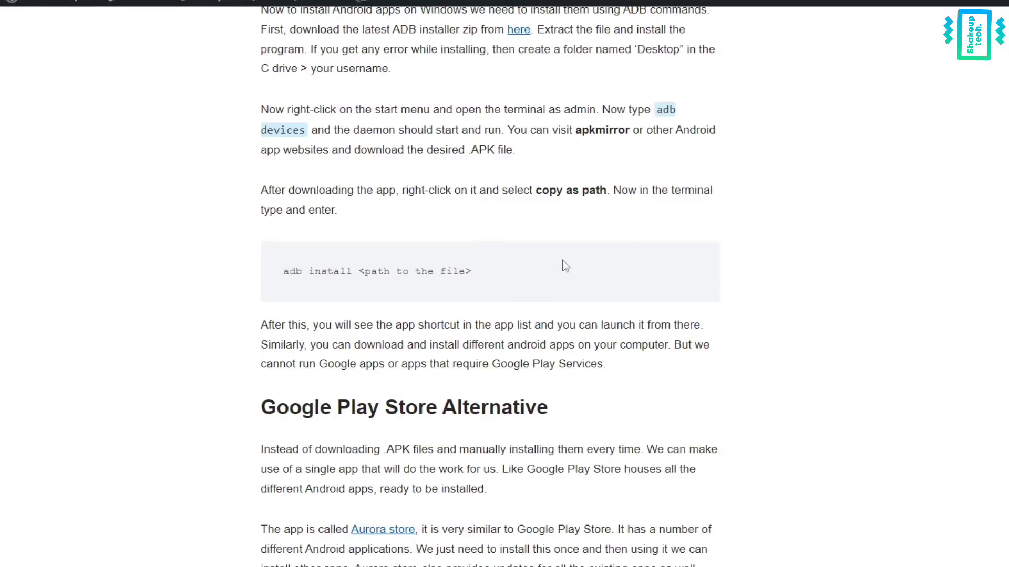
pyautogui.scroll(1, 433, 267)
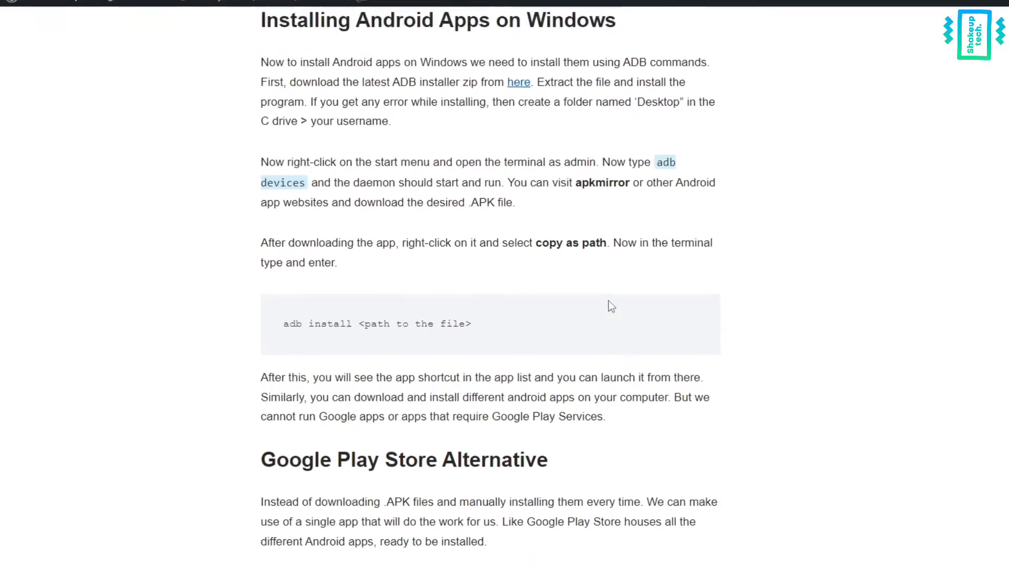
pyautogui.moveTo(576, 198); pyautogui.dragTo(630, 199)
pyautogui.click(666, 237)
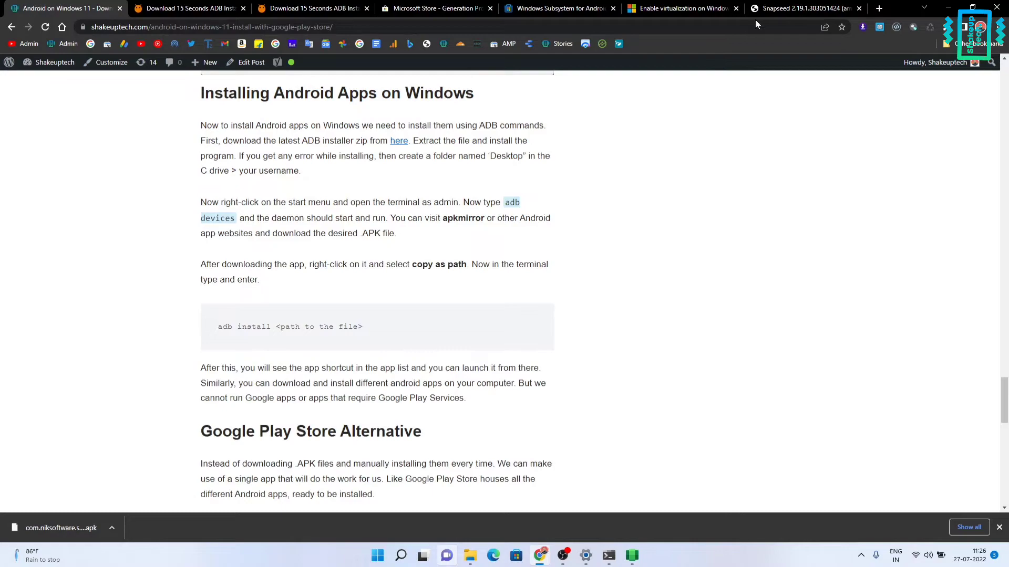
pyautogui.click(798, 8)
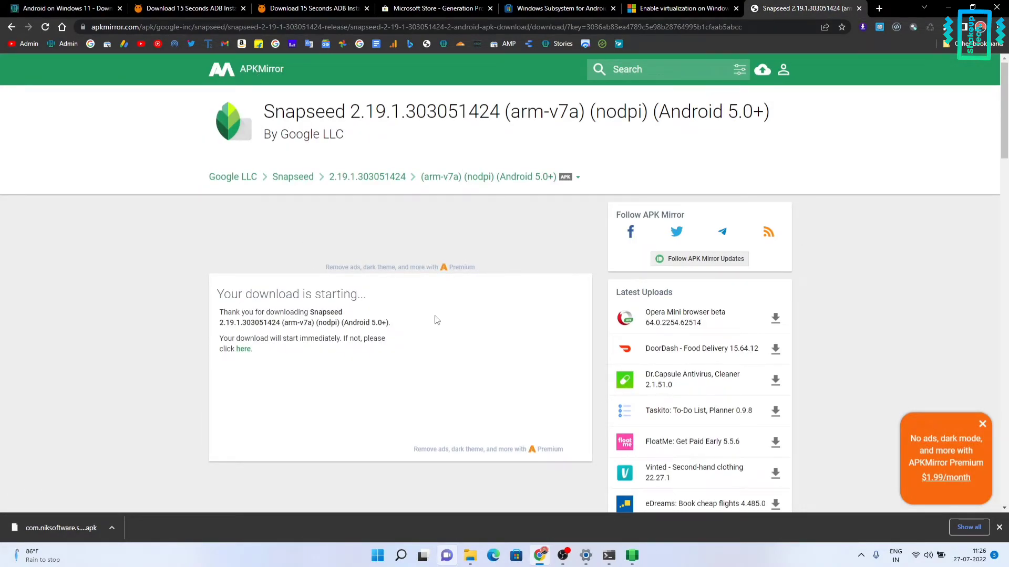
pyautogui.click(243, 349)
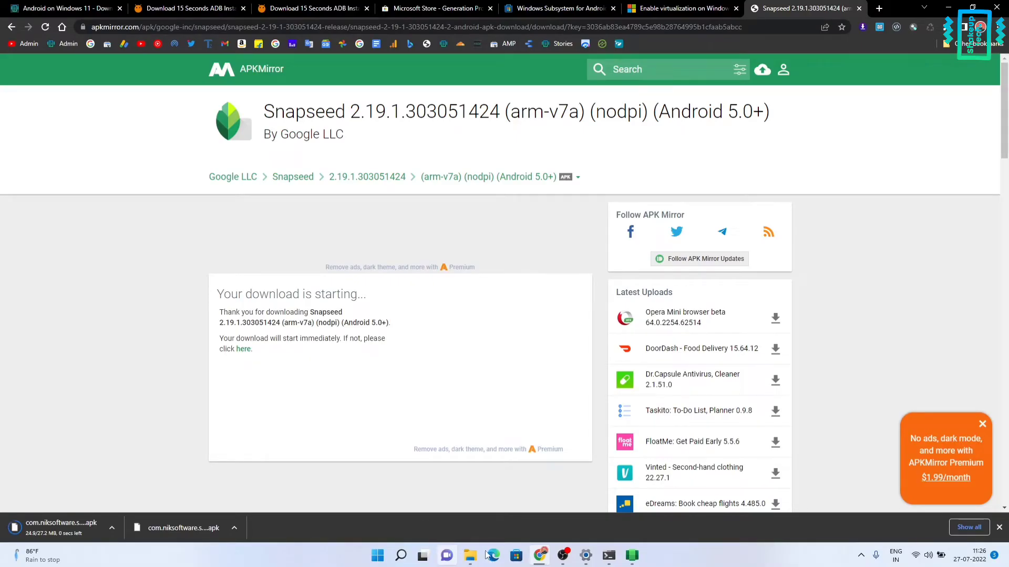
# Find the downloaded Snapseed APK in the Documents folder and copy its file path.
pyautogui.click(470, 555)
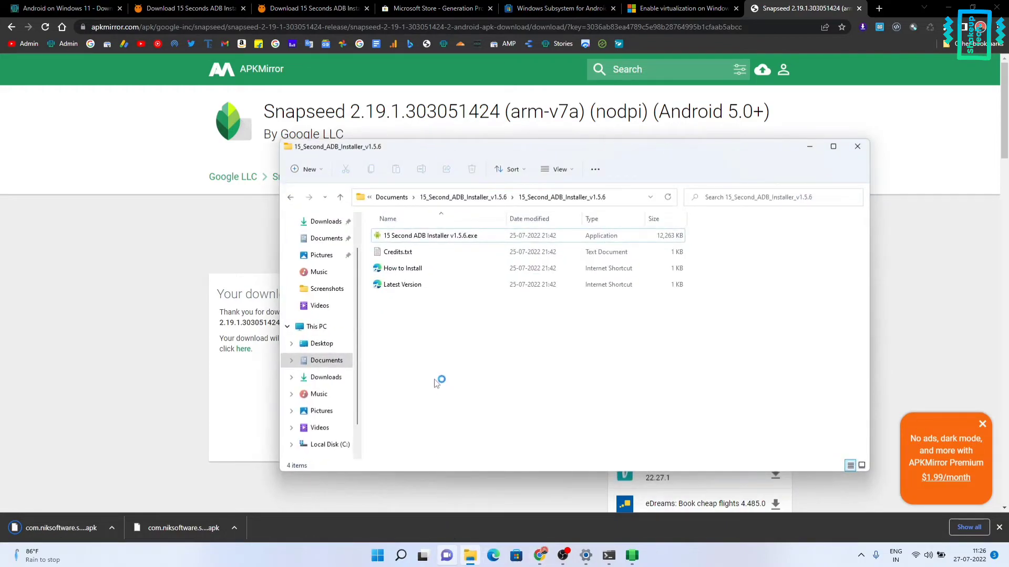
pyautogui.click(391, 197)
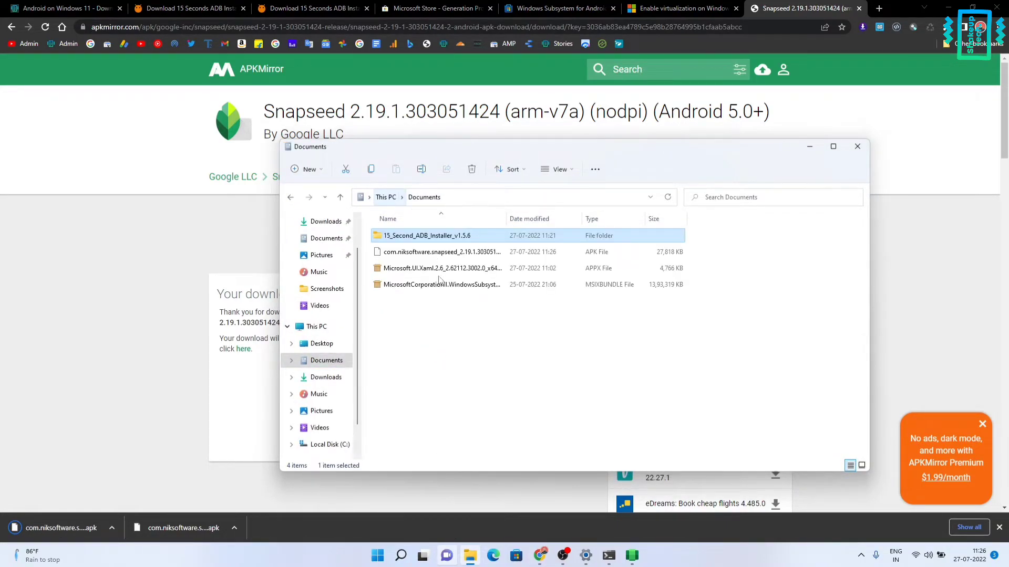
pyautogui.click(431, 331)
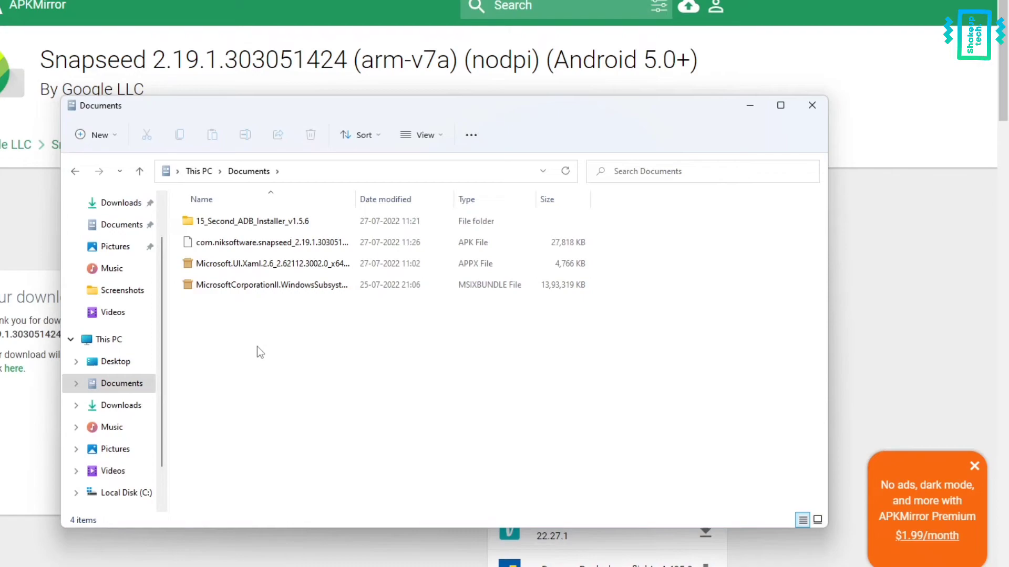
pyautogui.click(268, 245)
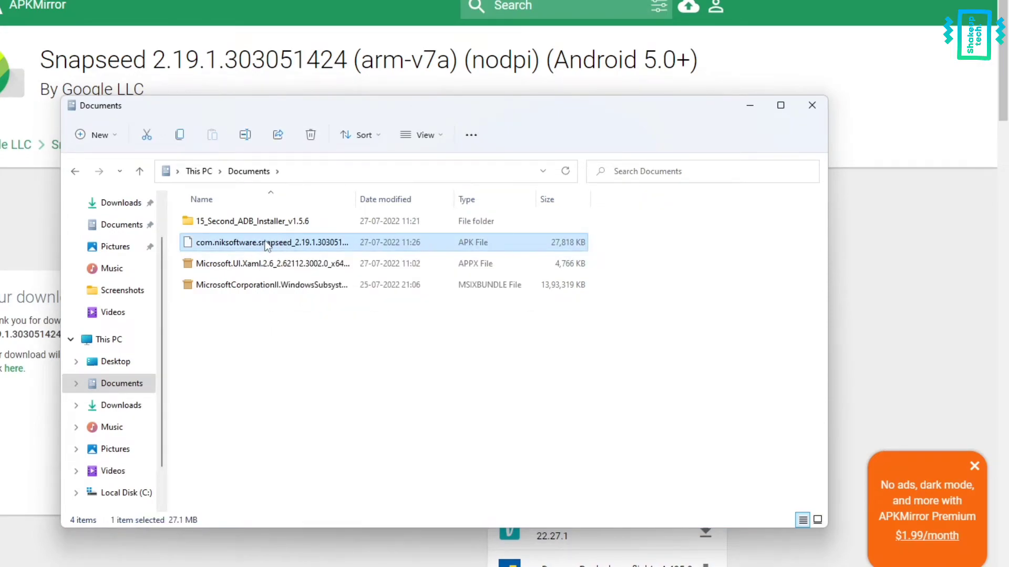
pyautogui.doubleClick(256, 239)
pyautogui.rightClick(268, 242)
pyautogui.click(323, 337)
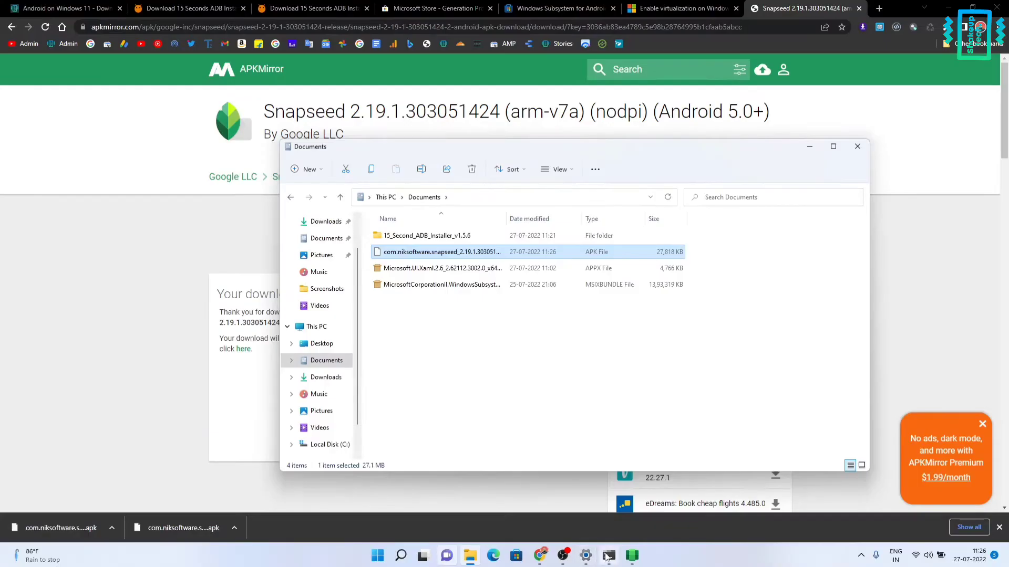
# Install Snapseed from the terminal by running adb install with the copied APK path.
pyautogui.click(609, 556)
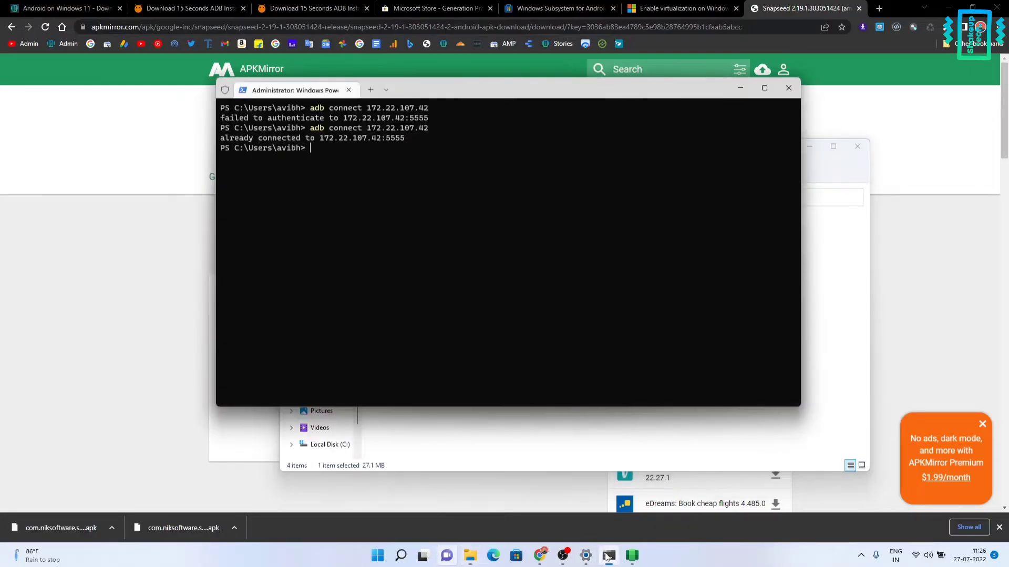
pyautogui.write('a')
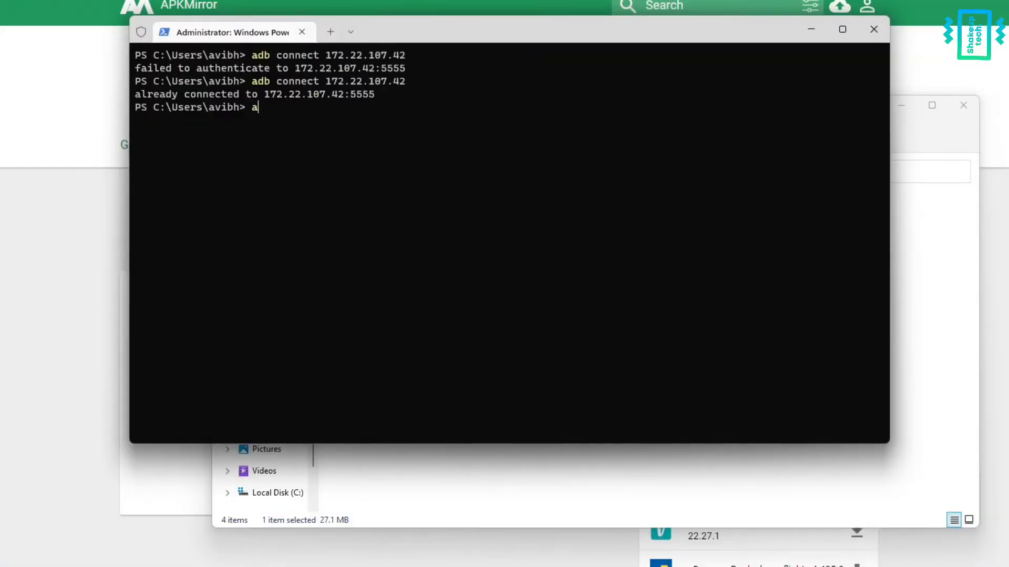
pyautogui.write('db install')
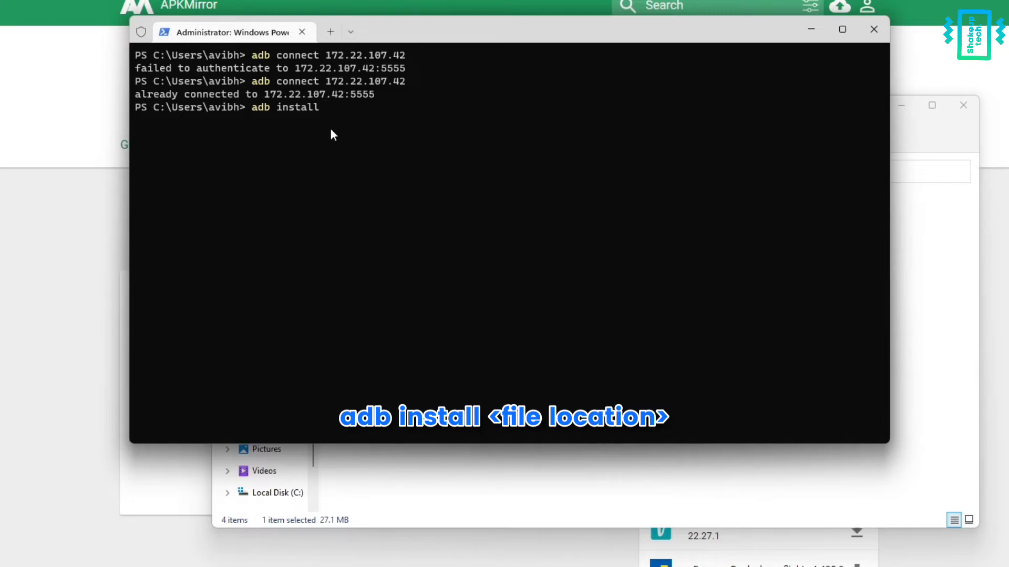
pyautogui.hotkey('ctrl', 'v')
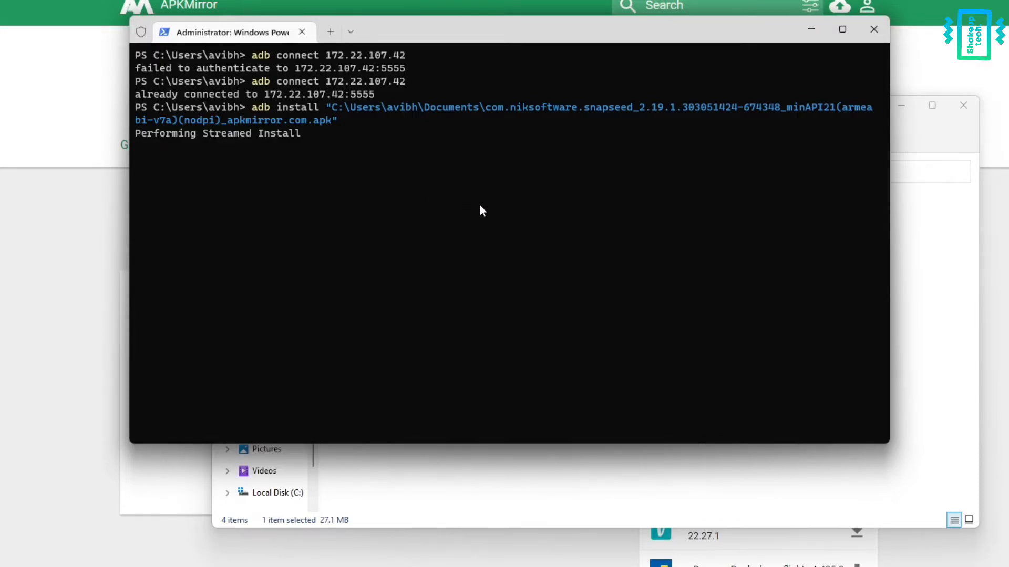
pyautogui.moveTo(455, 38); pyautogui.dragTo(484, 85)
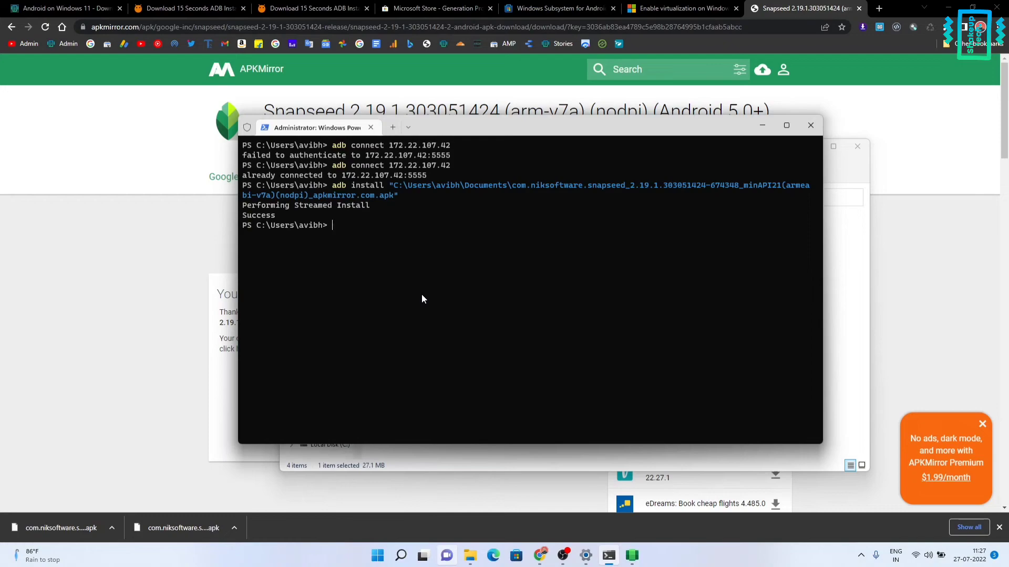
# Launch the installed Snapseed app, start opening a photo, and allow it to access photos, media and files.
pyautogui.press('super')
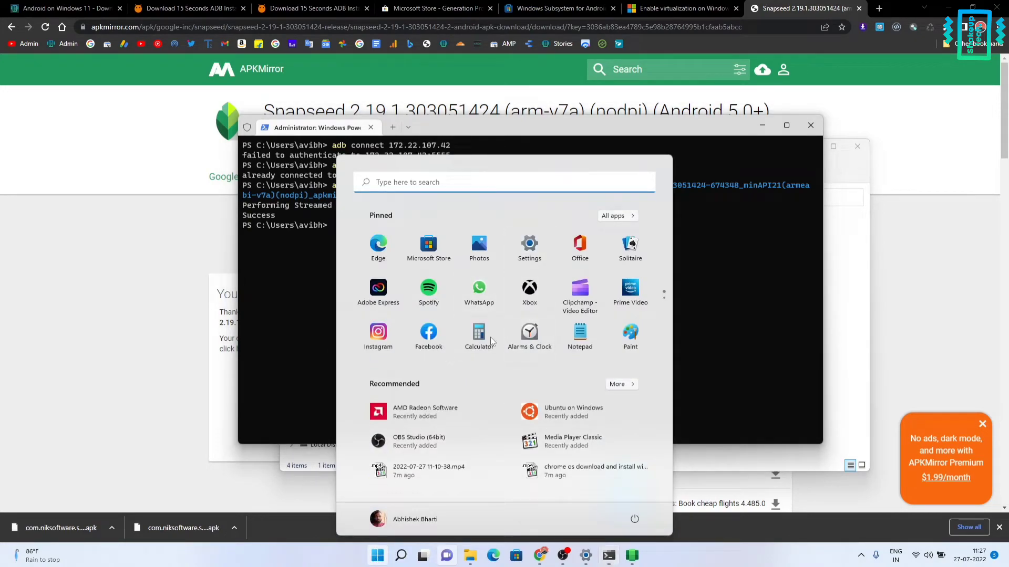
pyautogui.scroll(-2, 503, 250)
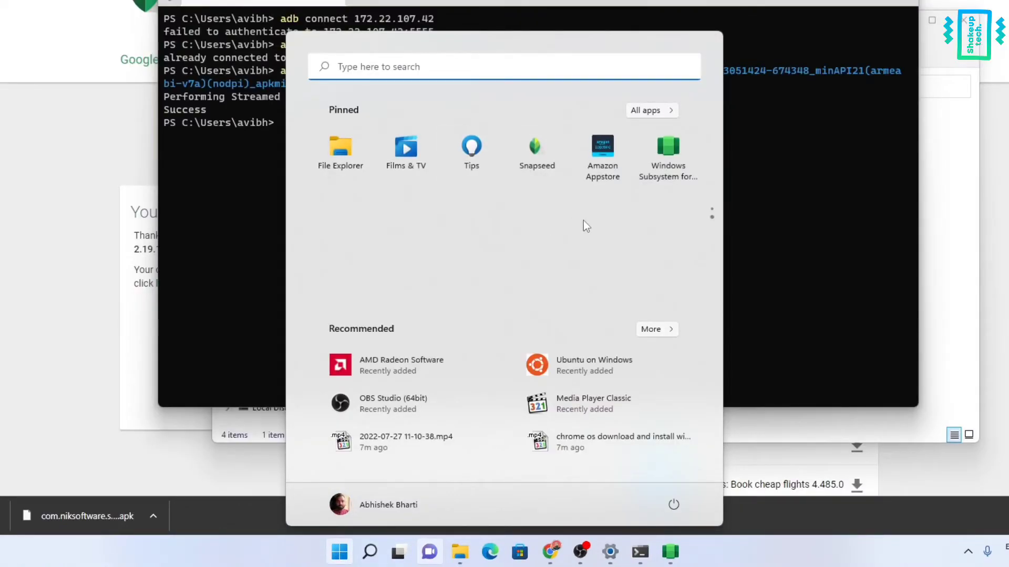
pyautogui.click(537, 152)
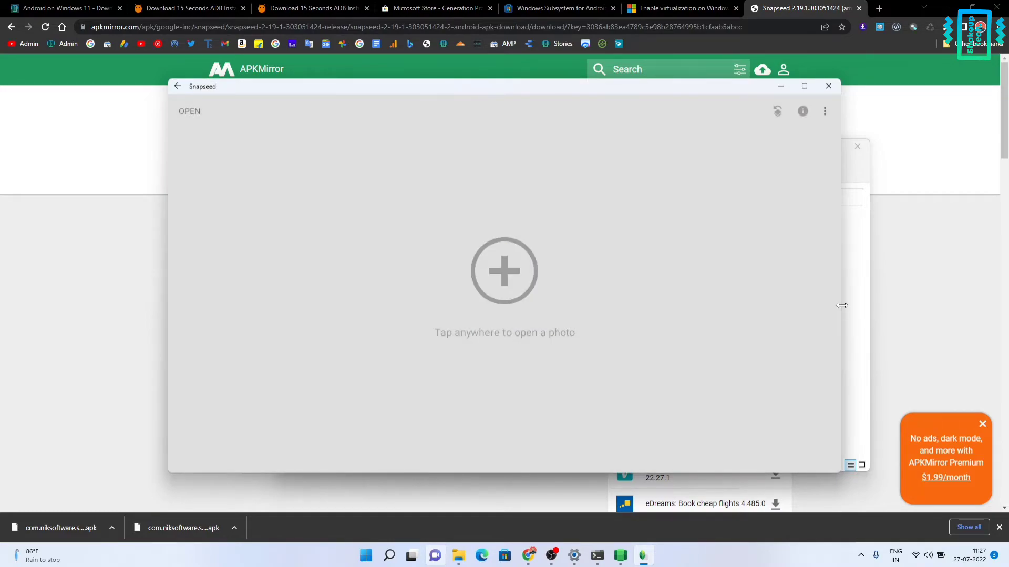
pyautogui.moveTo(842, 305)
pyautogui.mouseDown()
pyautogui.moveTo(344, 325)
pyautogui.moveTo(840, 323)
pyautogui.mouseUp()
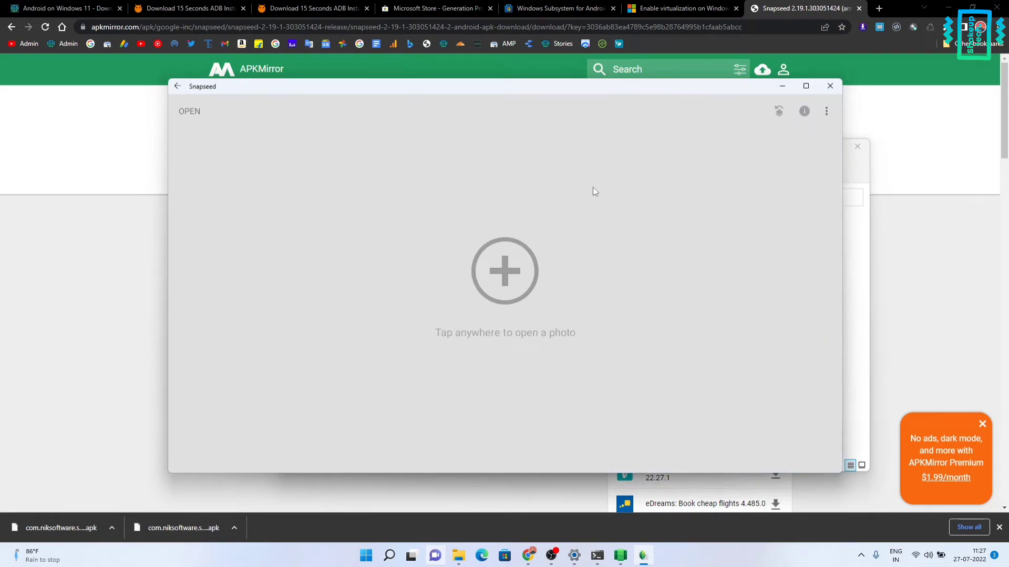
pyautogui.click(509, 270)
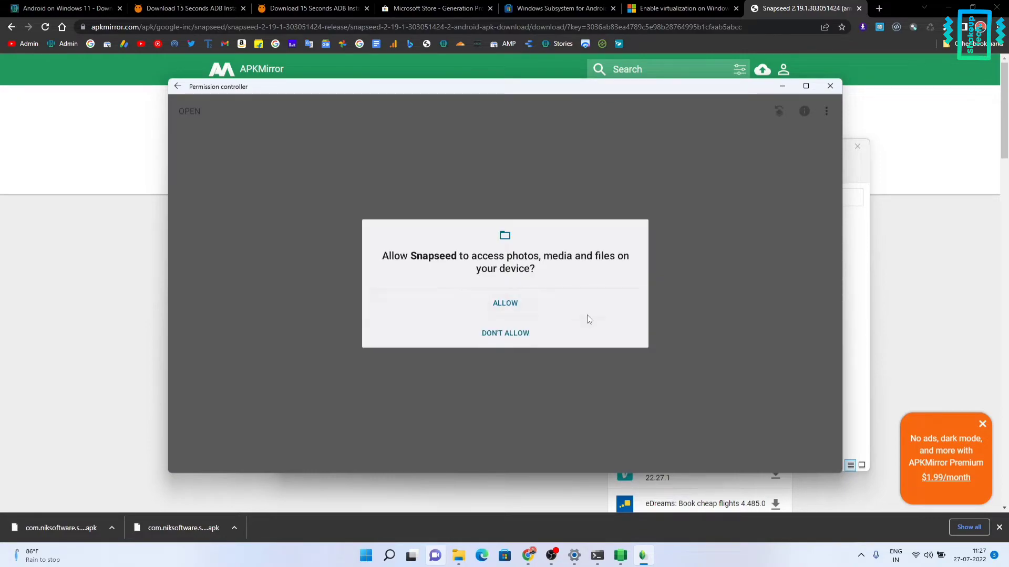
pyautogui.click(539, 304)
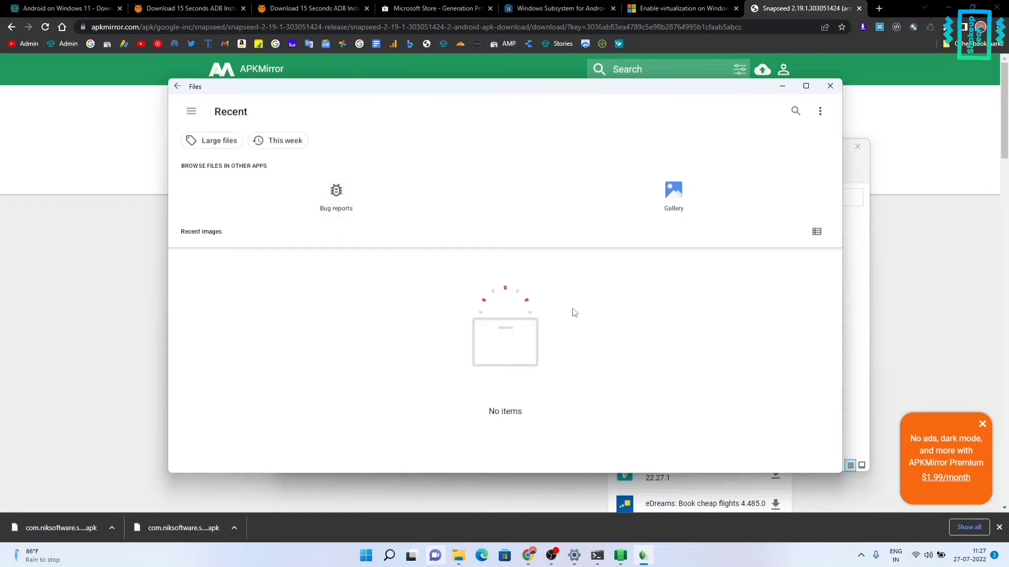
# Examine the photo picker's source locations and display options, then close Snapseed.
pyautogui.click(194, 113)
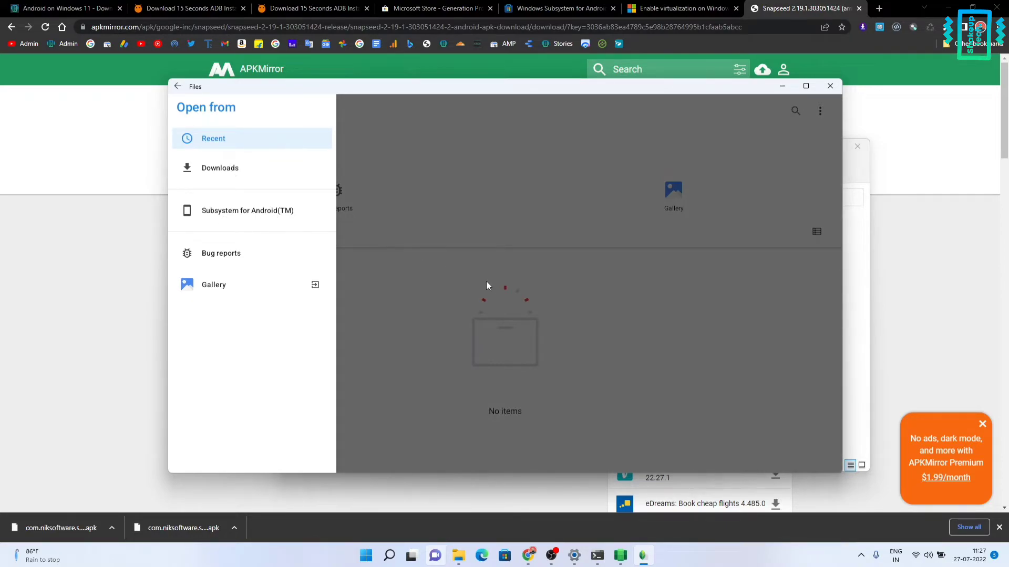
pyautogui.click(538, 290)
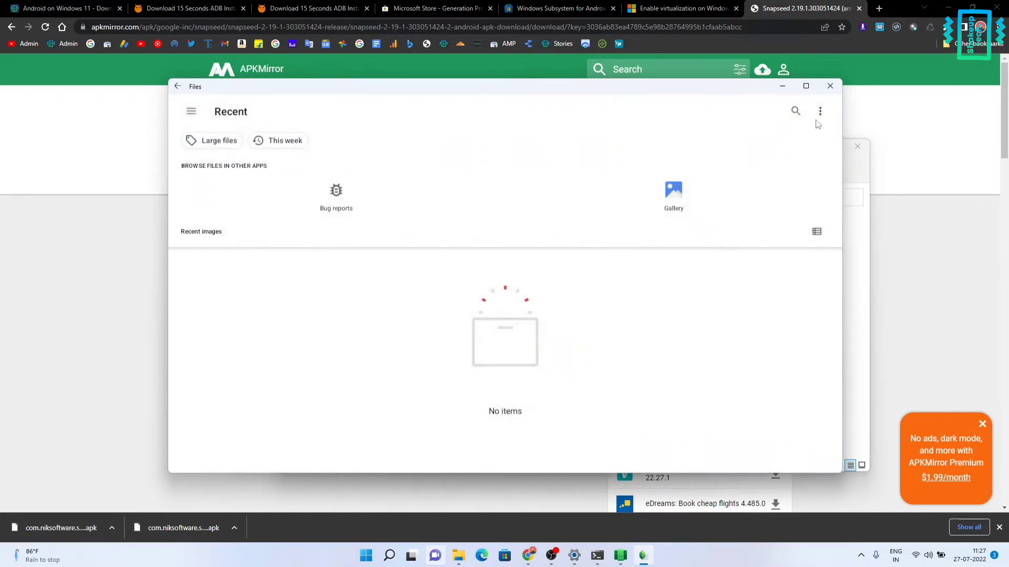
pyautogui.click(820, 112)
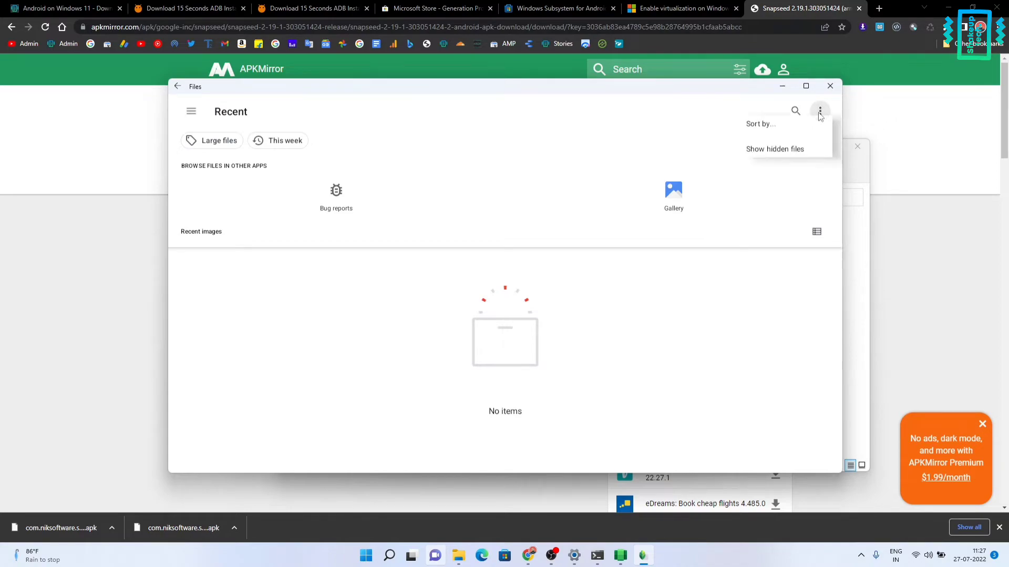
pyautogui.click(762, 195)
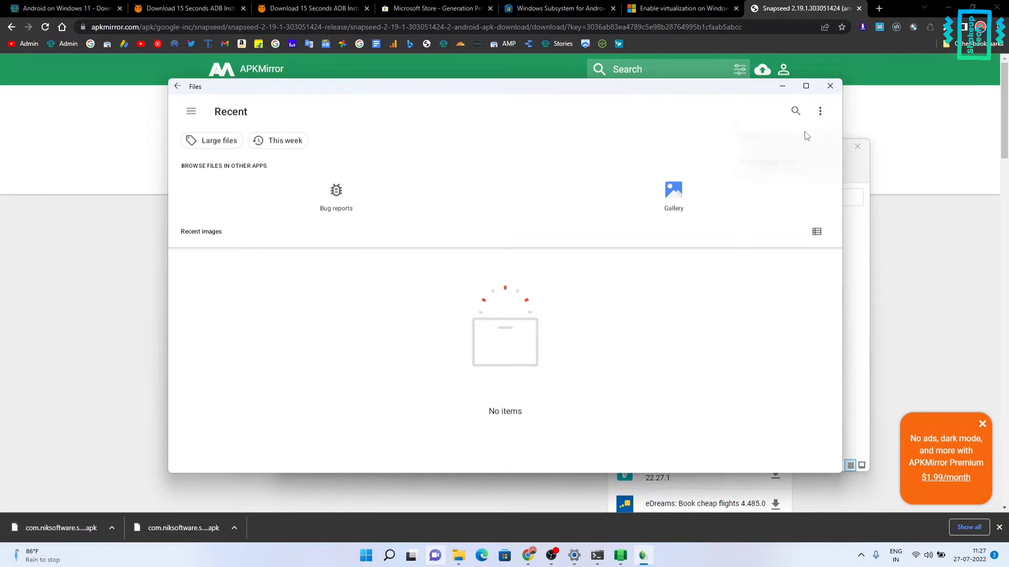
pyautogui.click(830, 88)
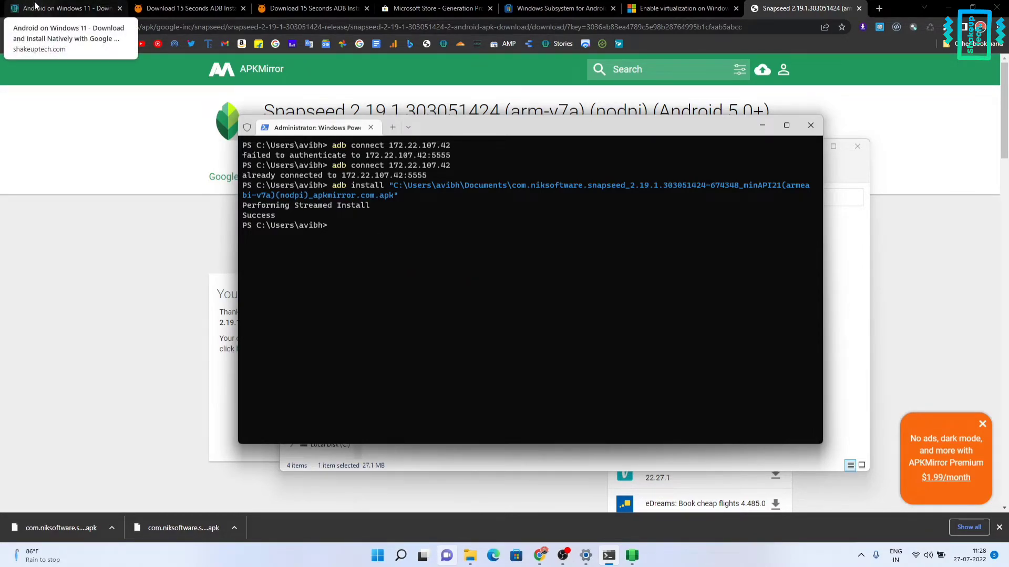
# Follow the Aurora store link in the guide's Google Play Store Alternative section and download AuroraStore 4.1.1 (Stable).
pyautogui.click(53, 10)
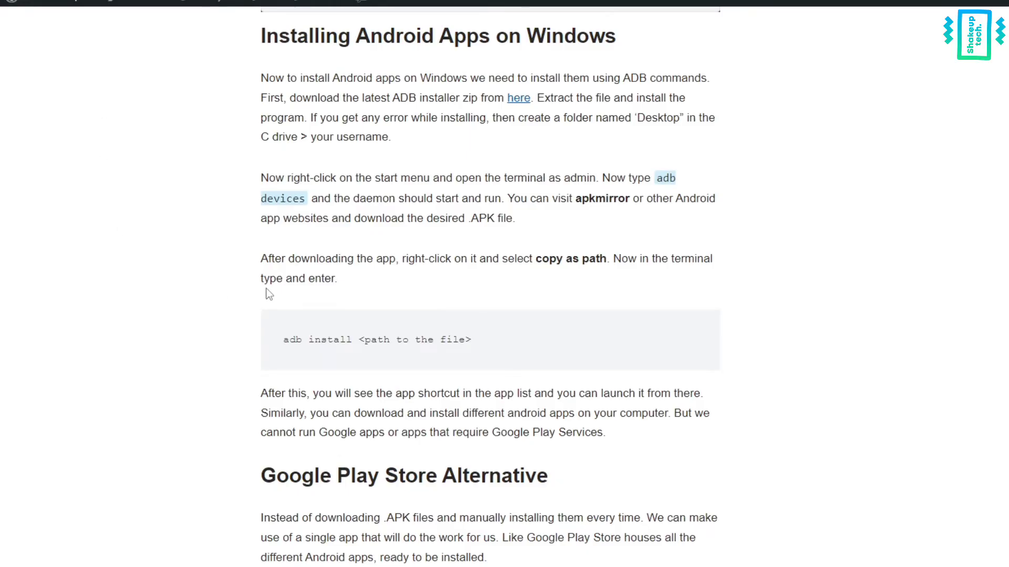
pyautogui.scroll(-3, 338, 266)
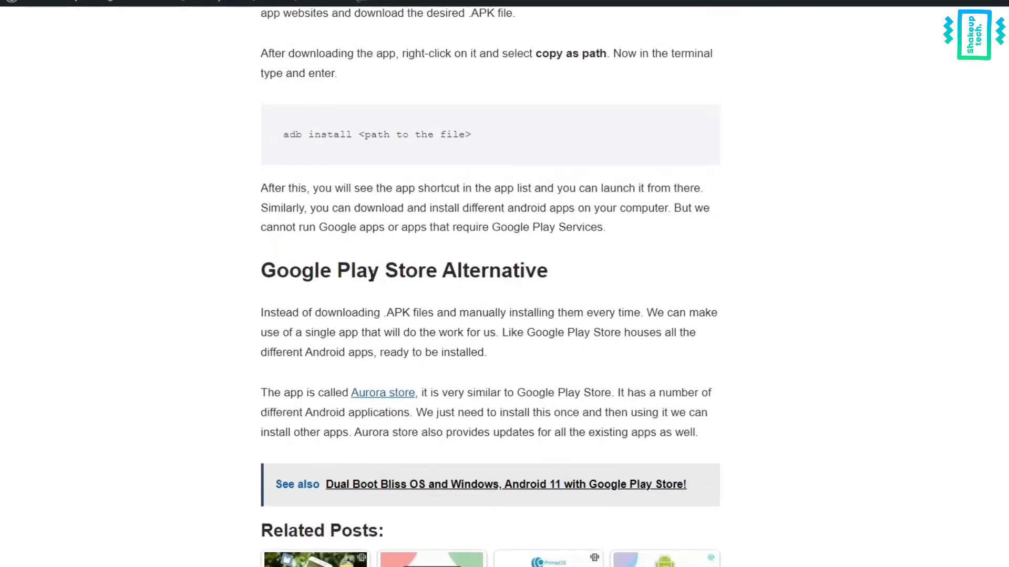
pyautogui.moveTo(244, 270); pyautogui.dragTo(561, 270)
pyautogui.click(591, 253)
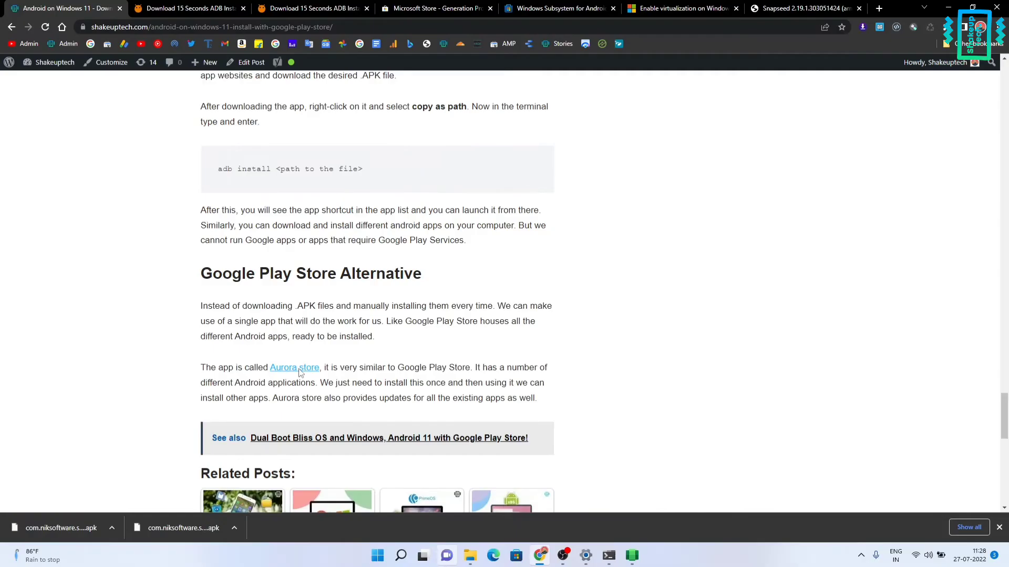
pyautogui.click(389, 399)
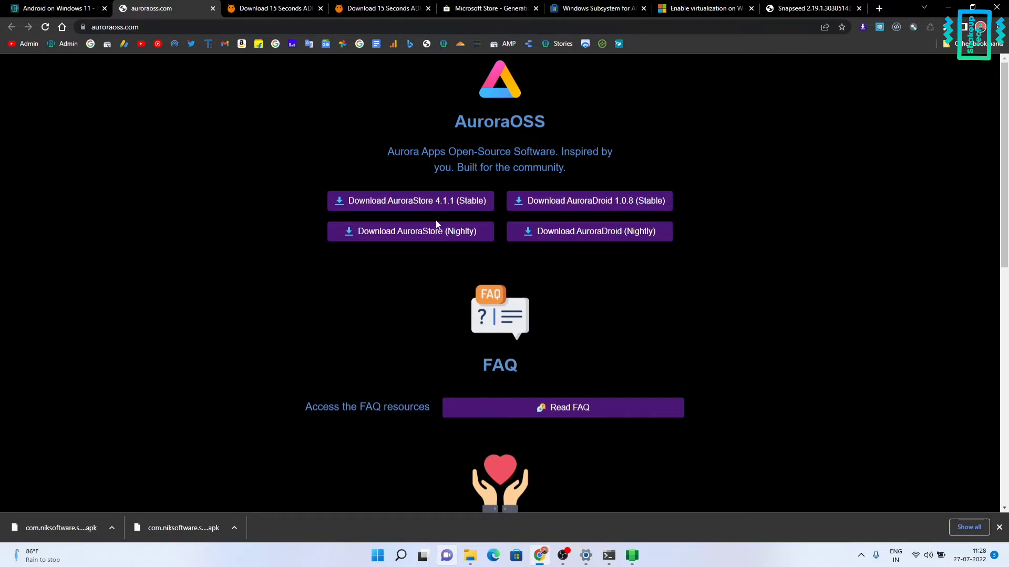
pyautogui.click(437, 205)
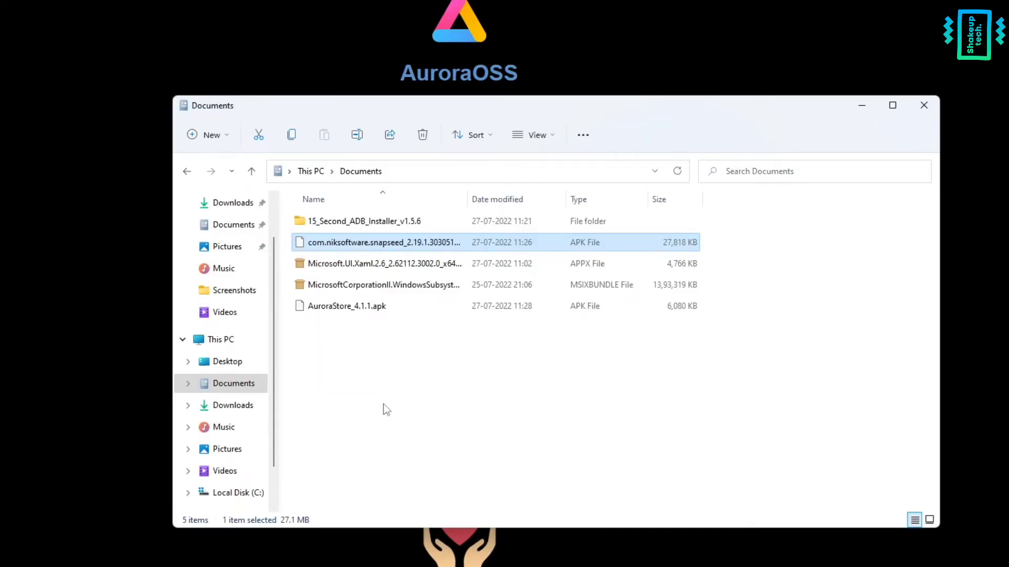
# Copy the file path of AuroraStore_4.1.1.apk in the Documents folder.
pyautogui.click(365, 308)
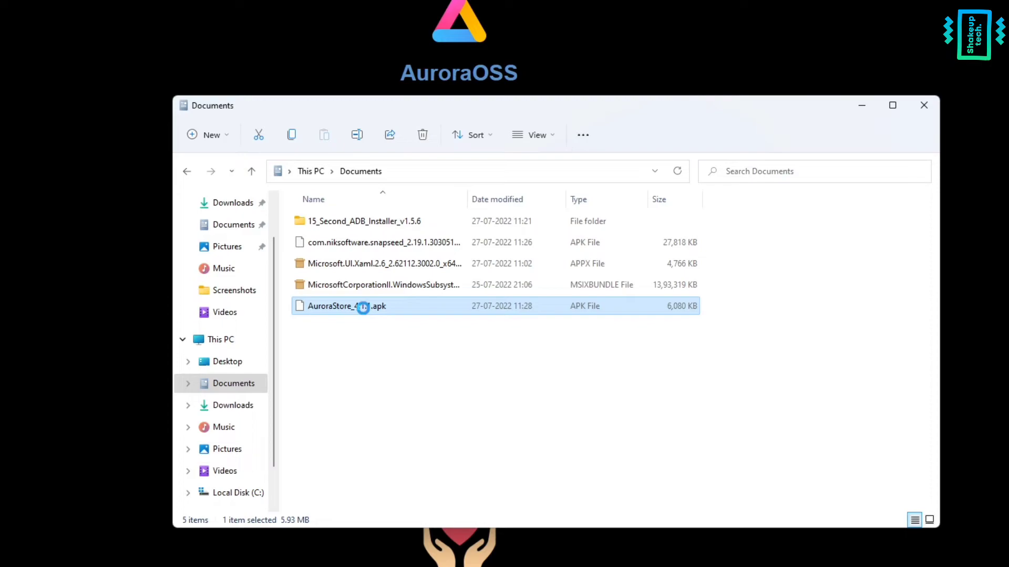
pyautogui.rightClick(379, 314)
pyautogui.click(418, 398)
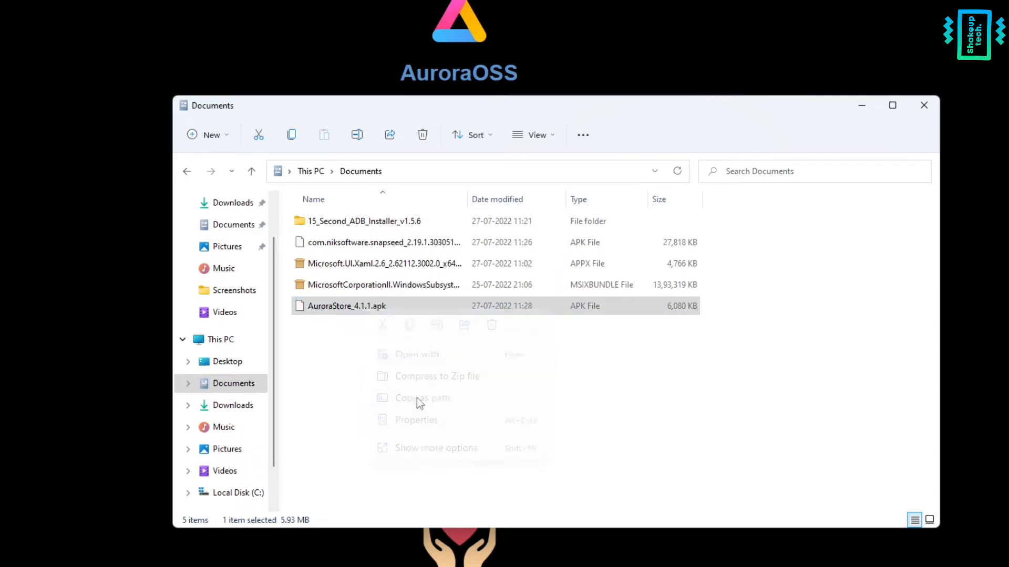
# Install Aurora Store from the terminal by running adb install with the copied AuroraStore_4.1.1.apk path.
pyautogui.click(552, 566)
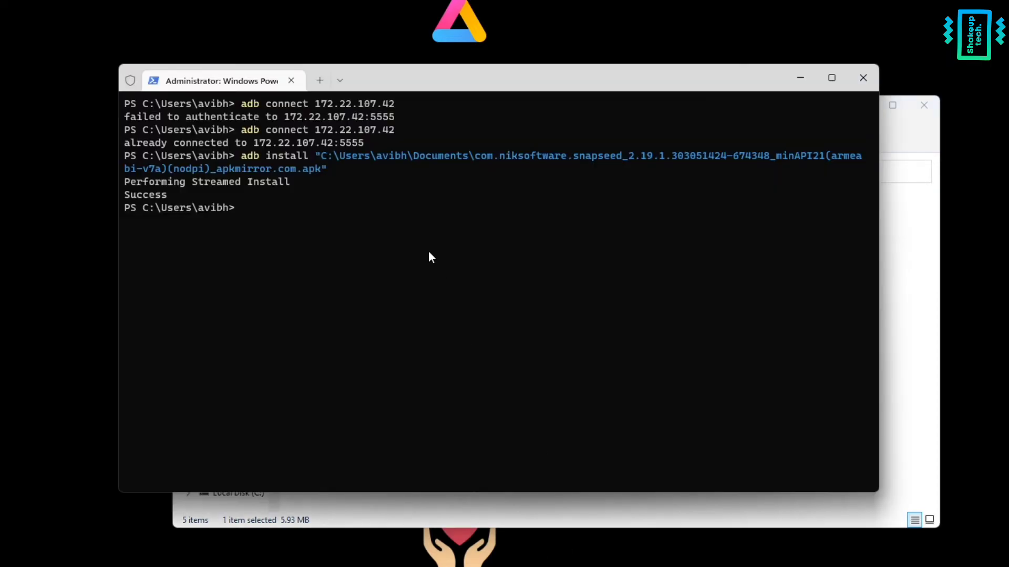
pyautogui.write('adb')
pyautogui.write('install')
pyautogui.hotkey('ctrl', 'v')
pyautogui.press('Return')
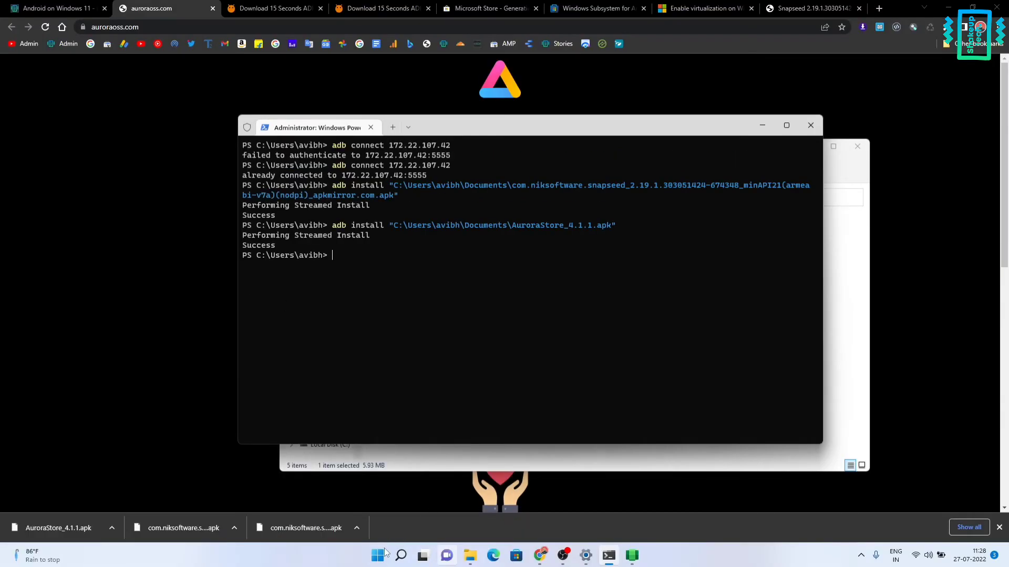
# Launch Aurora Store, pass its welcome page, and accept the Terms of Service.
pyautogui.click(377, 555)
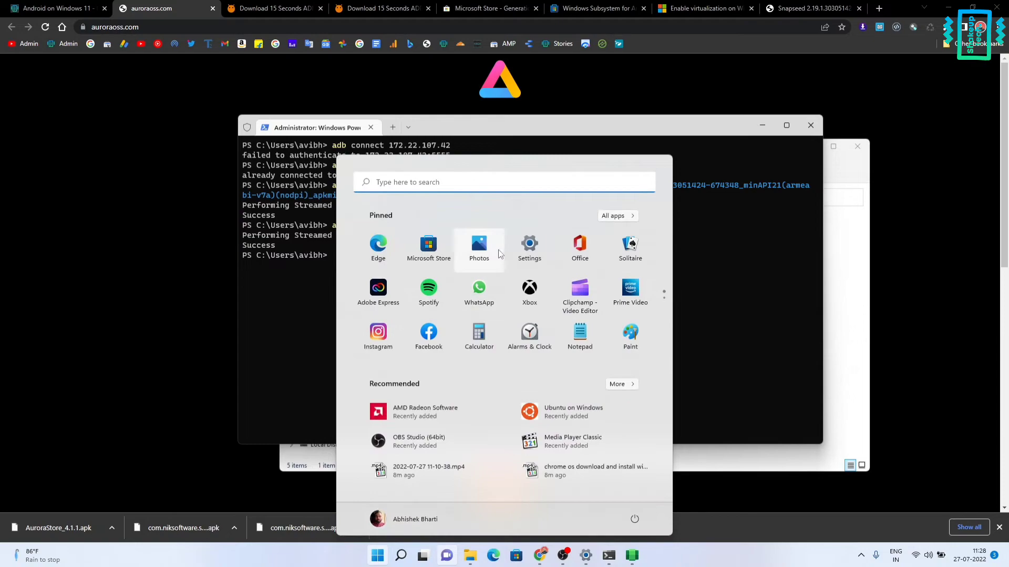
pyautogui.scroll(-1, 498, 251)
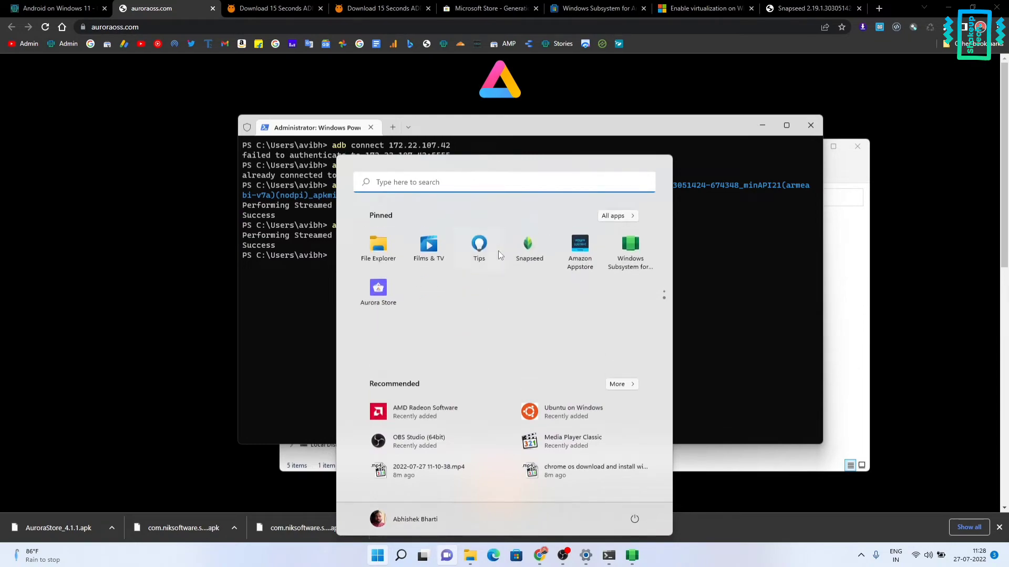
pyautogui.click(375, 297)
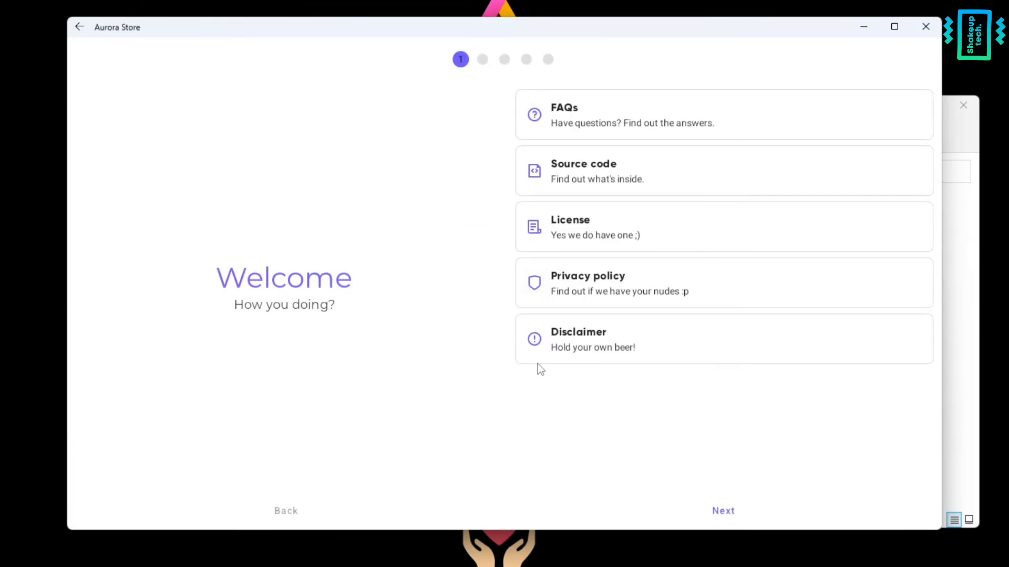
pyautogui.click(716, 510)
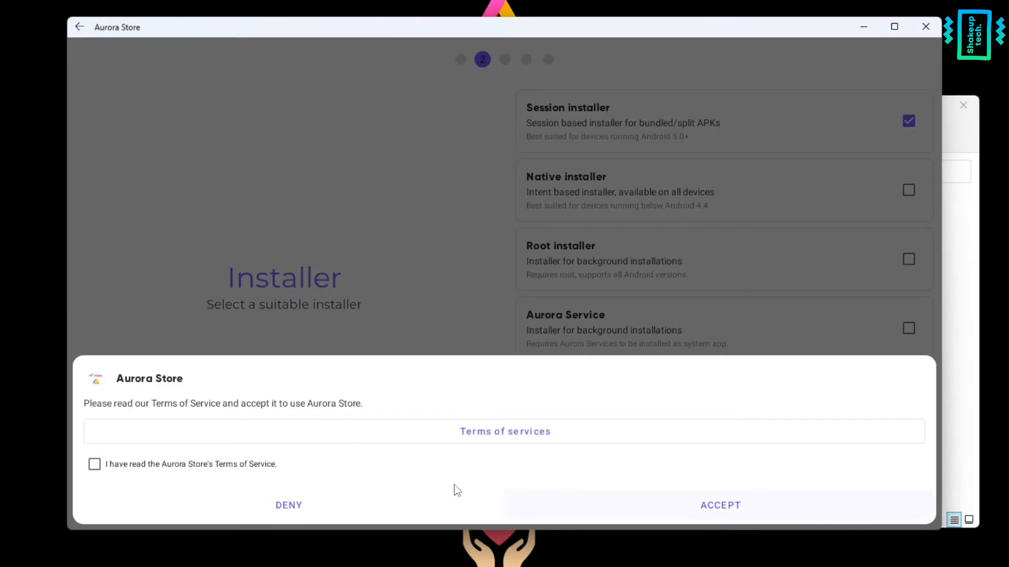
pyautogui.click(150, 465)
pyautogui.click(707, 507)
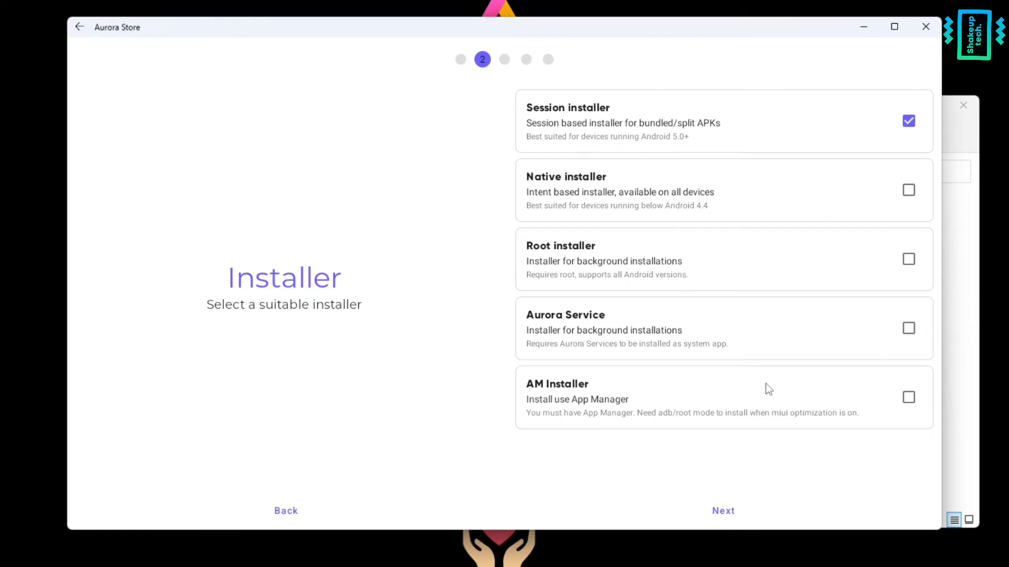
# Keep the Session installer, System theme and default accent colour in the Aurora Store setup.
pyautogui.click(711, 507)
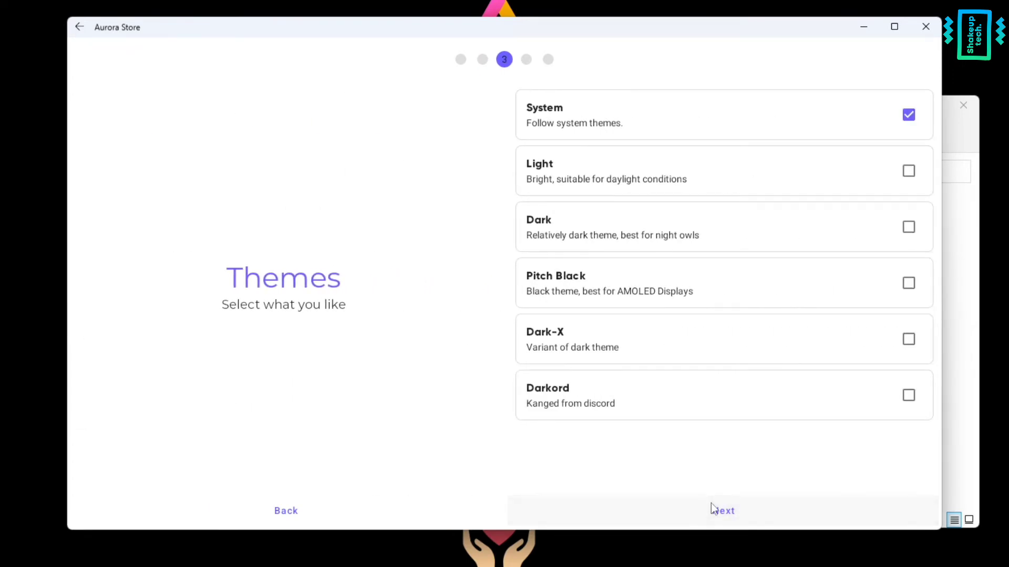
pyautogui.click(721, 510)
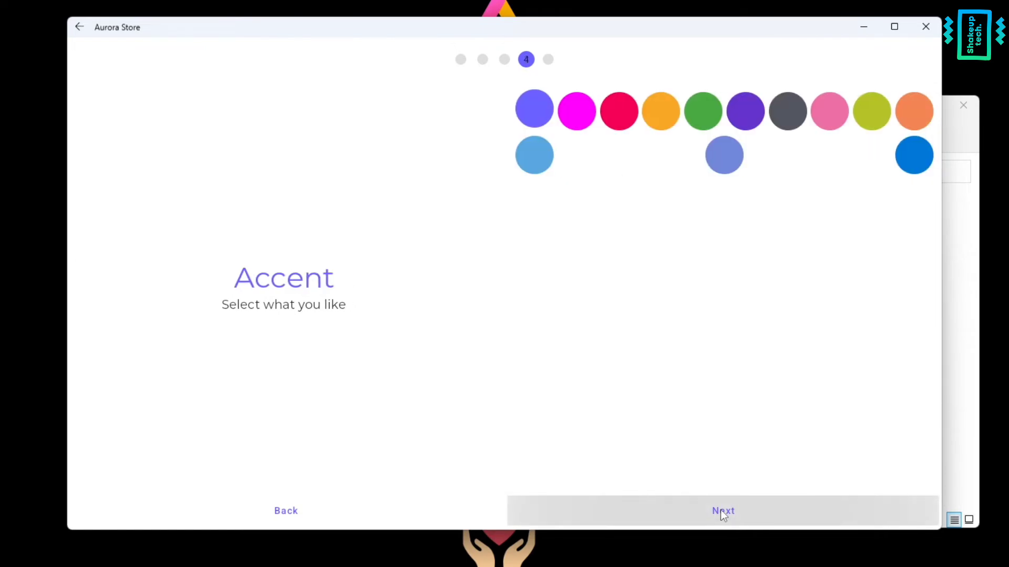
pyautogui.click(720, 510)
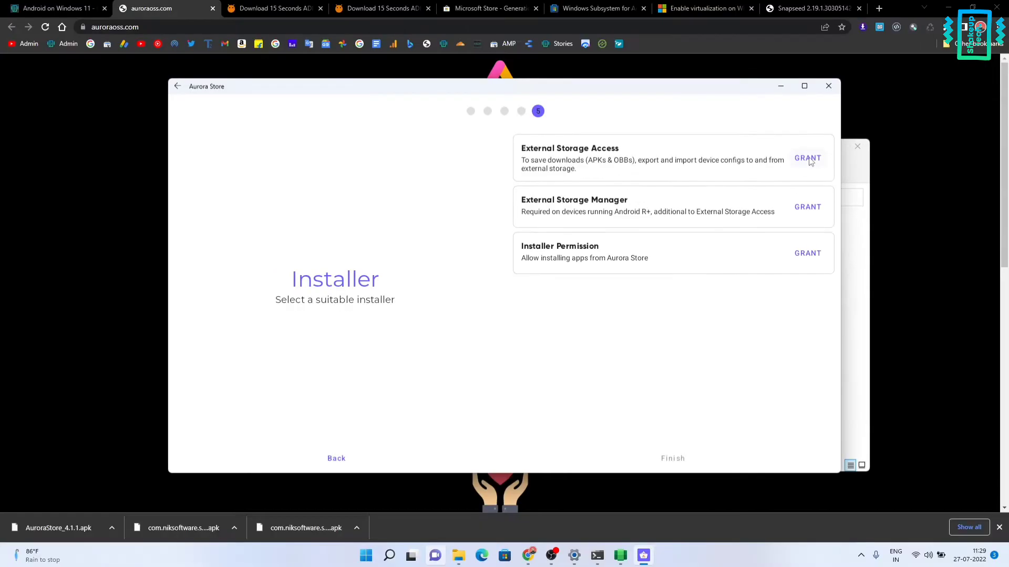
# Grant Aurora Store External Storage Access and the External Storage Manager permission to manage all files.
pyautogui.click(892, 120)
pyautogui.click(560, 310)
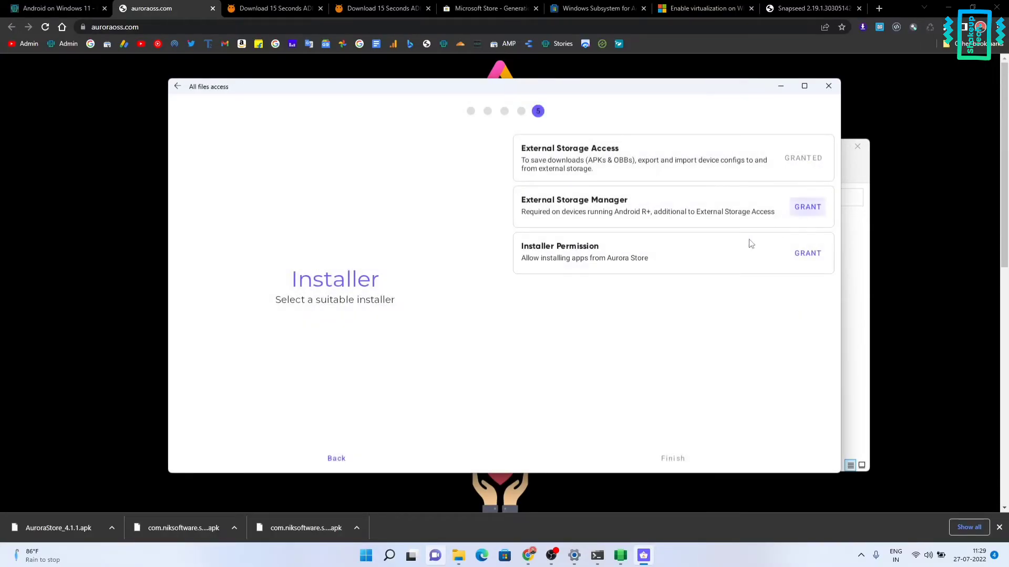
pyautogui.click(804, 208)
pyautogui.click(336, 216)
pyautogui.click(817, 280)
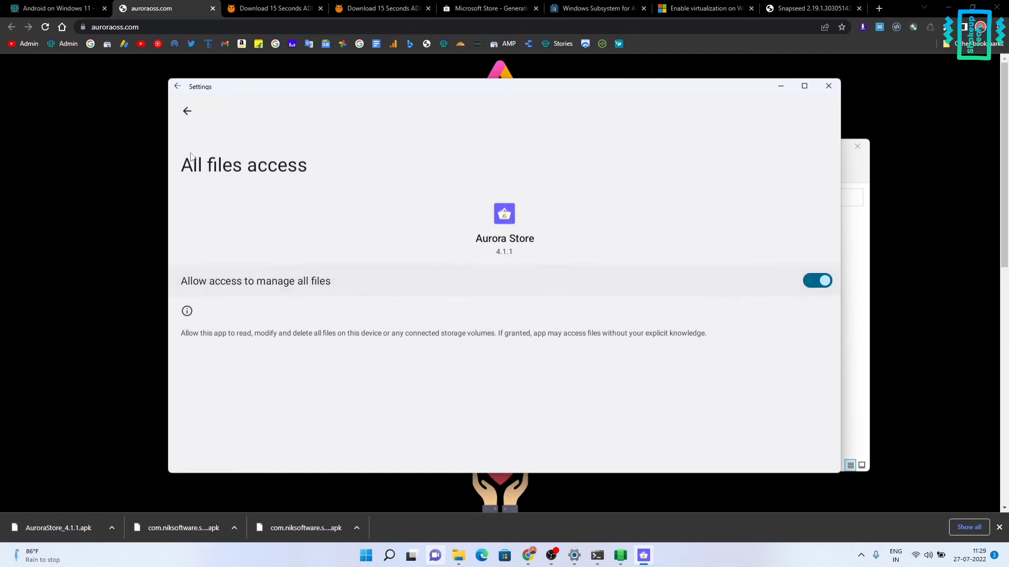
pyautogui.click(187, 111)
pyautogui.click(187, 110)
# Grant Aurora Store the Installer Permission by allowing unknown apps from this source.
pyautogui.click(807, 253)
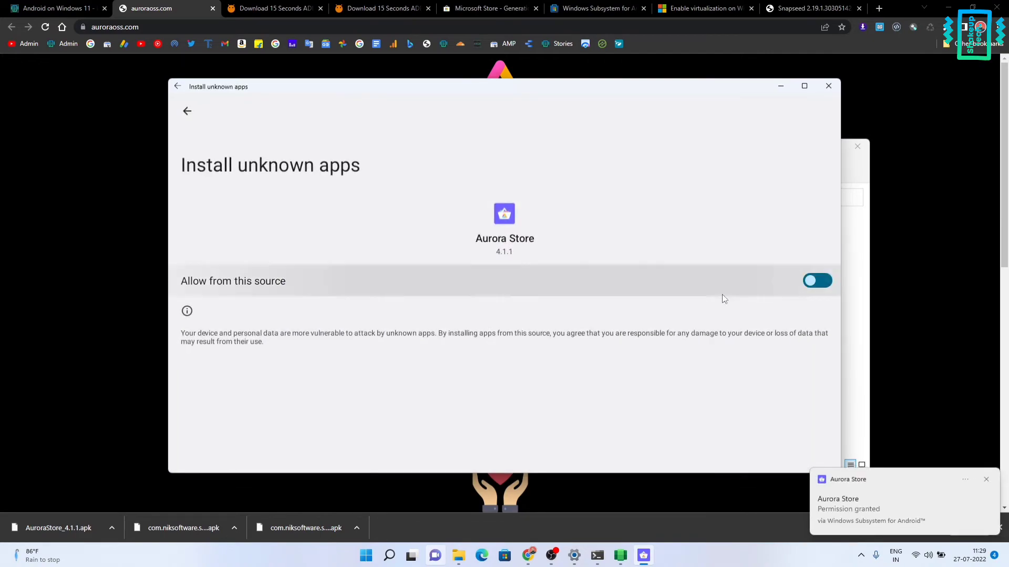
pyautogui.click(815, 279)
pyautogui.click(185, 110)
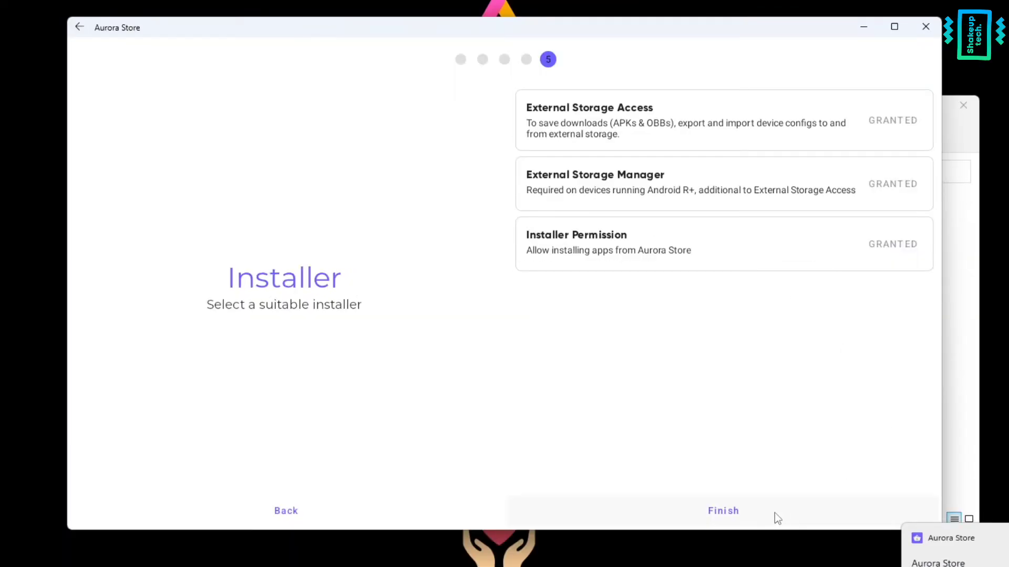
# Finish the Aurora Store setup, log in with the Anonymous option, and look through the suggested apps.
pyautogui.click(746, 513)
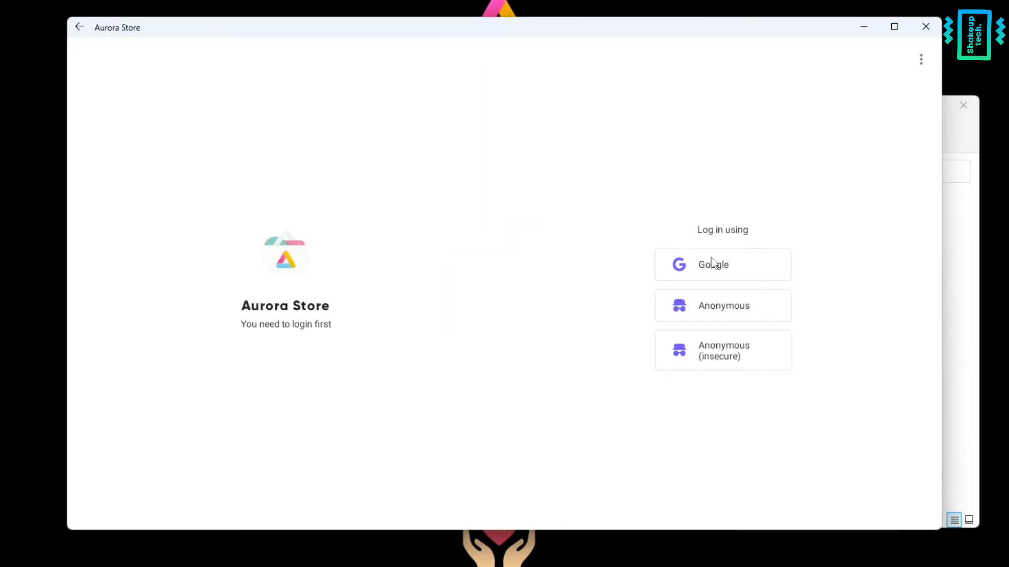
pyautogui.click(729, 309)
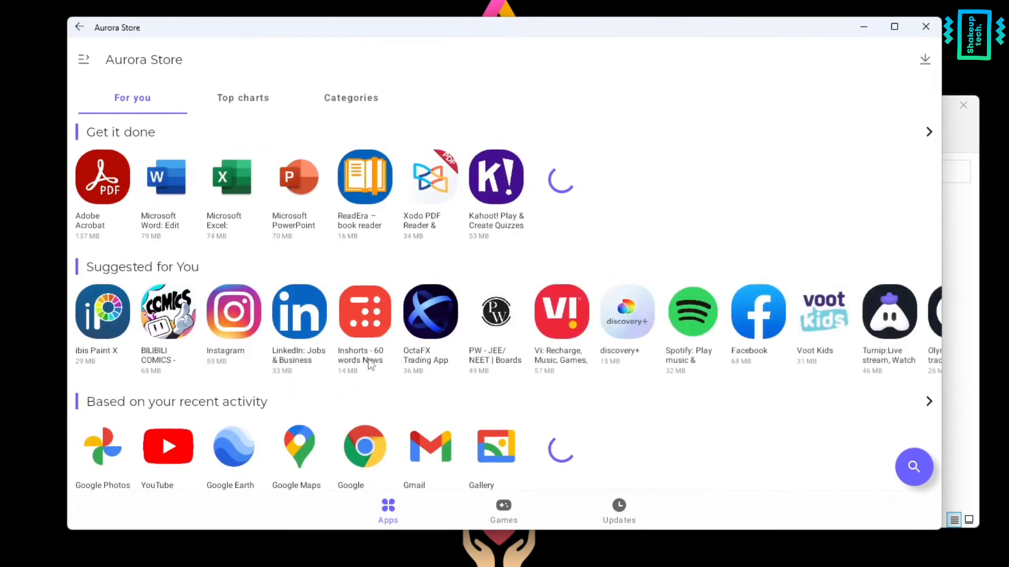
pyautogui.scroll(-1, 407, 373)
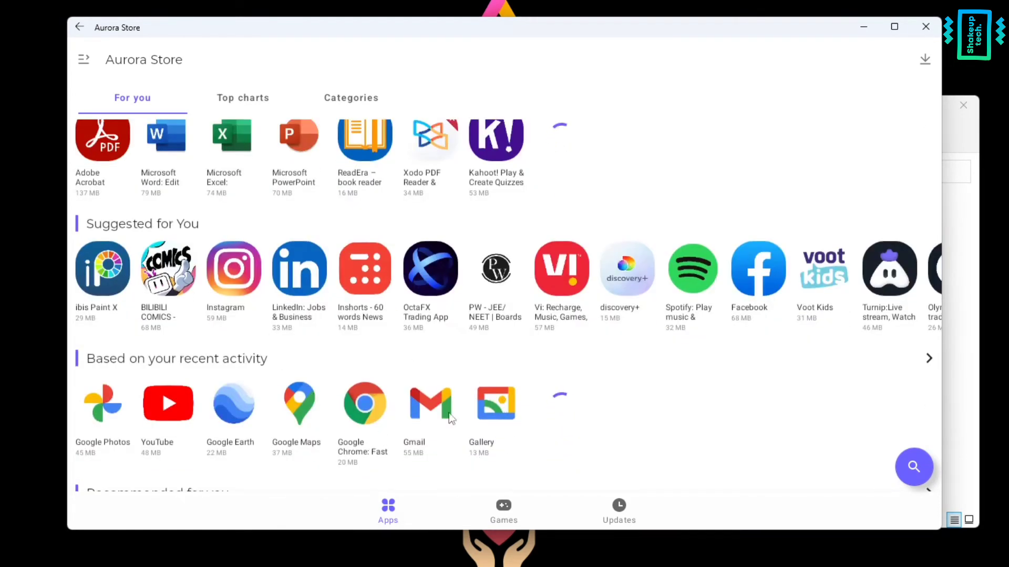
# Browse the suggested and recommended apps, viewing the Google Keep and Google Chrome pages before returning to the For you list.
pyautogui.scroll(-3, 369, 393)
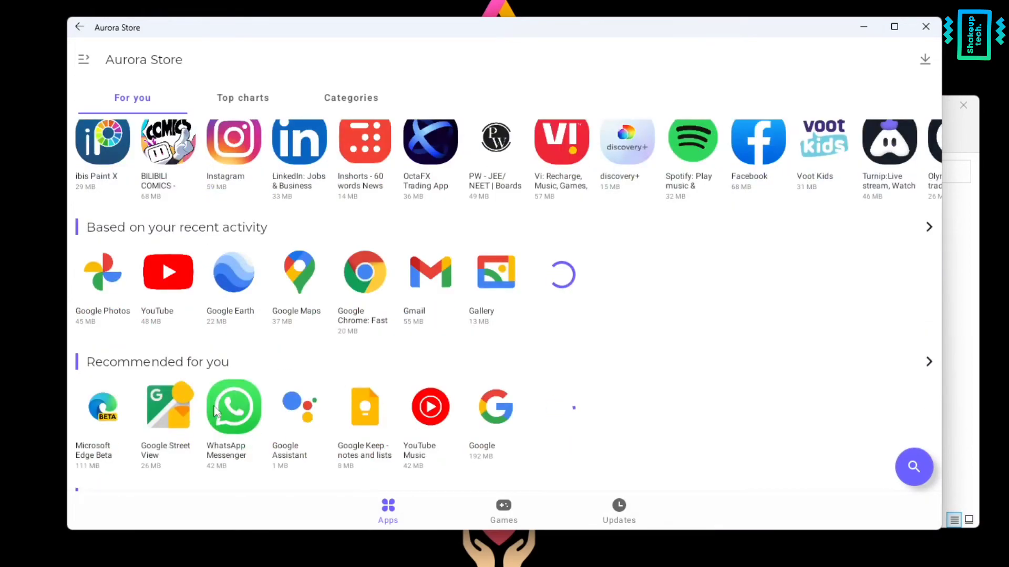
pyautogui.click(366, 405)
pyautogui.scroll(-3, 387, 374)
pyautogui.scroll(3, 402, 381)
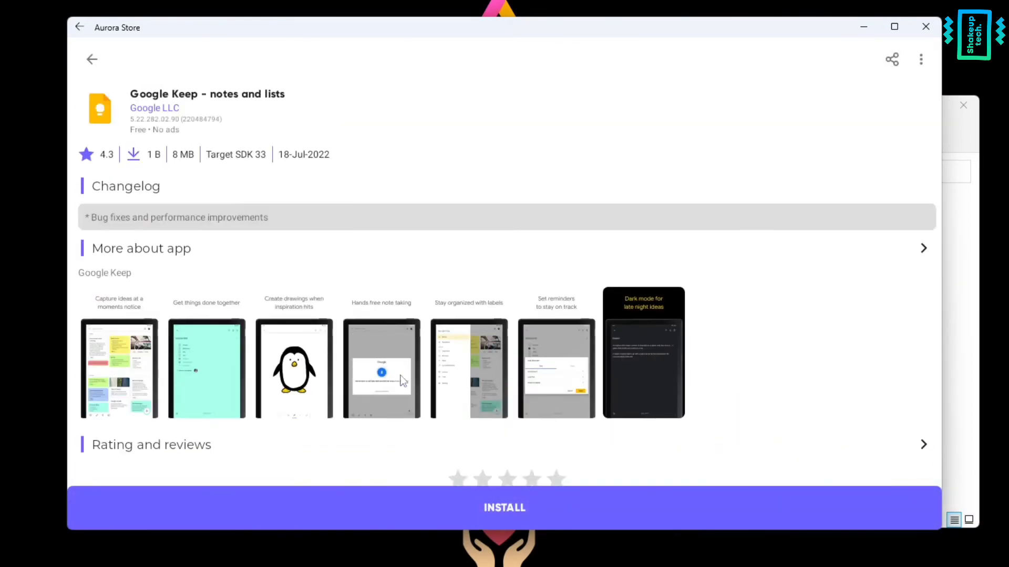
pyautogui.click(93, 59)
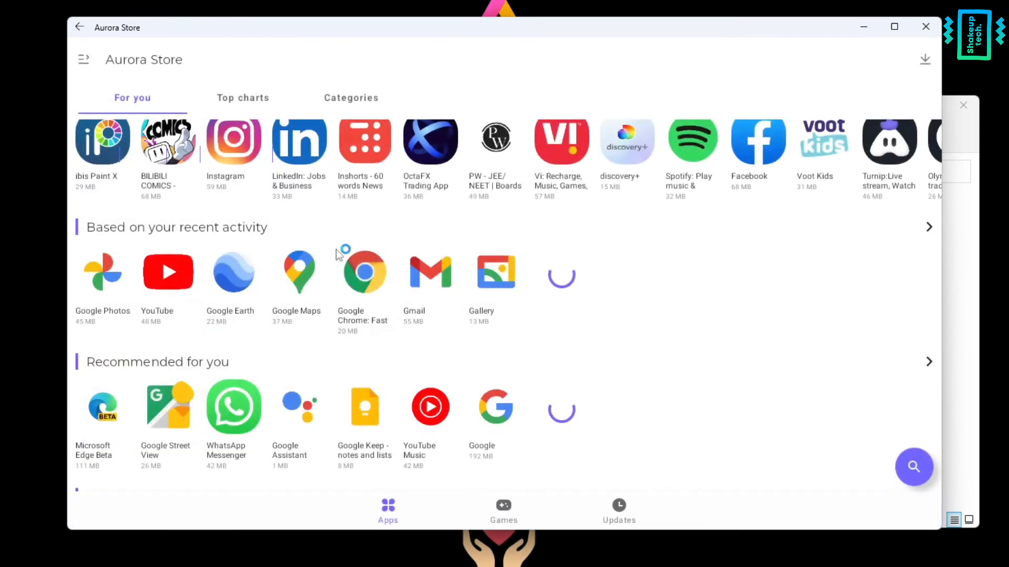
pyautogui.scroll(4, 338, 253)
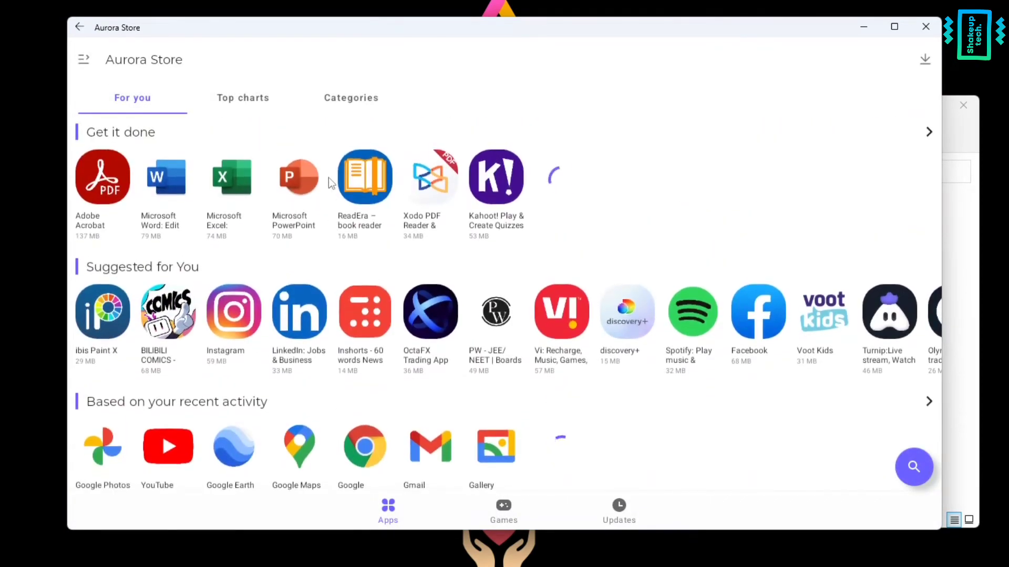
pyautogui.scroll(-3, 327, 307)
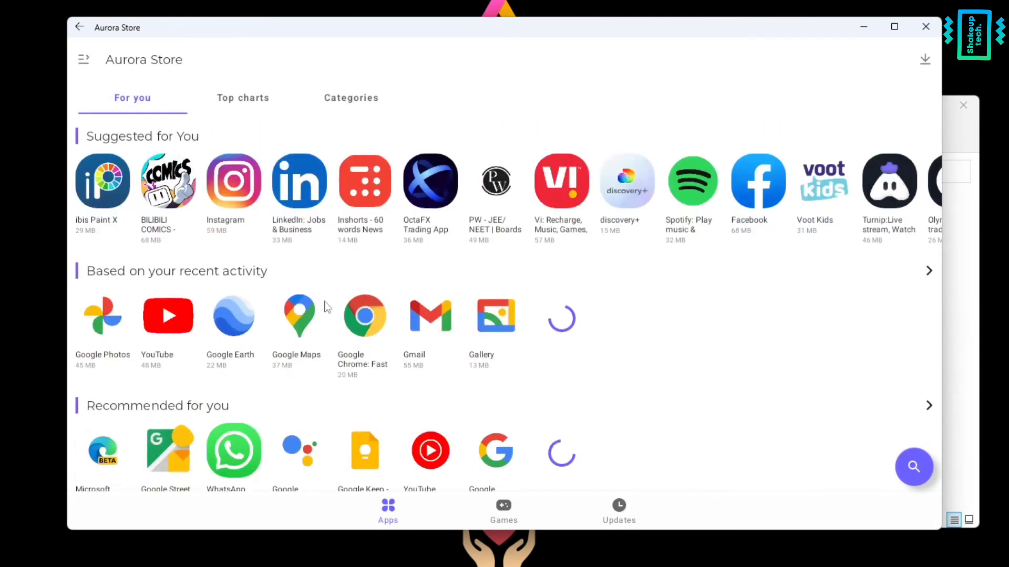
pyautogui.click(362, 315)
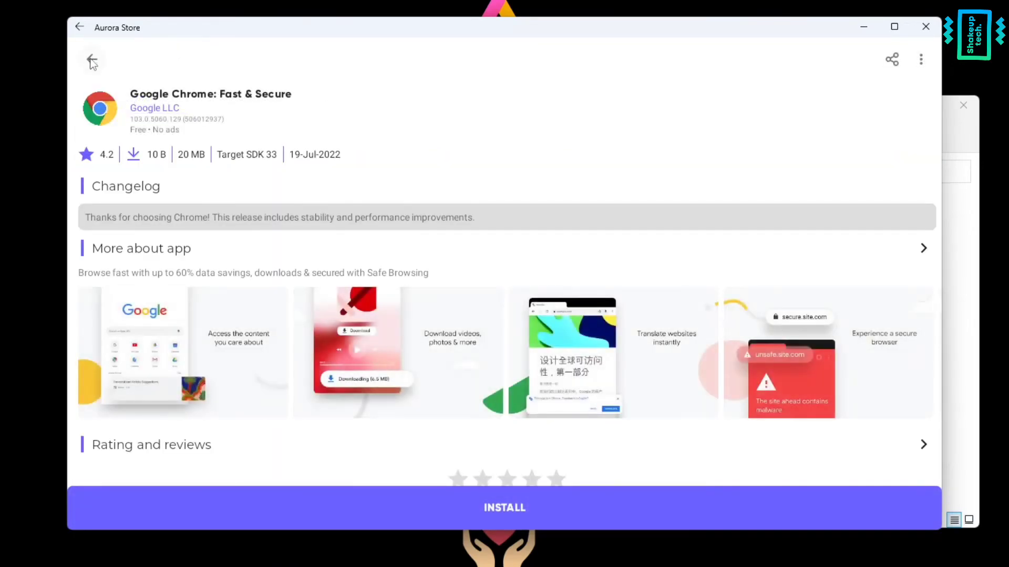
pyautogui.click(91, 61)
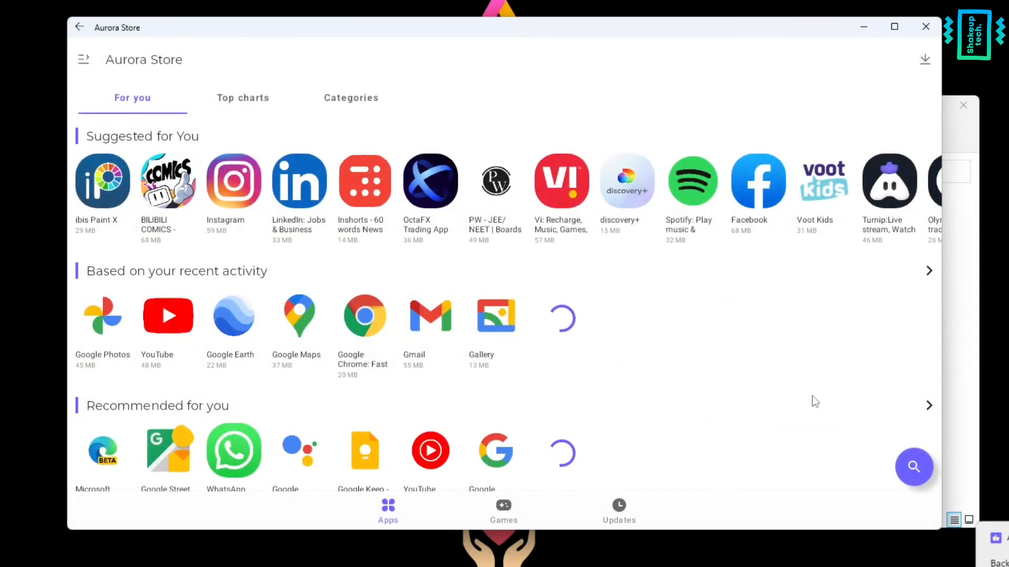
# Search the store for "snapseed" and open the Snapseed app page from Google LLC.
pyautogui.click(920, 472)
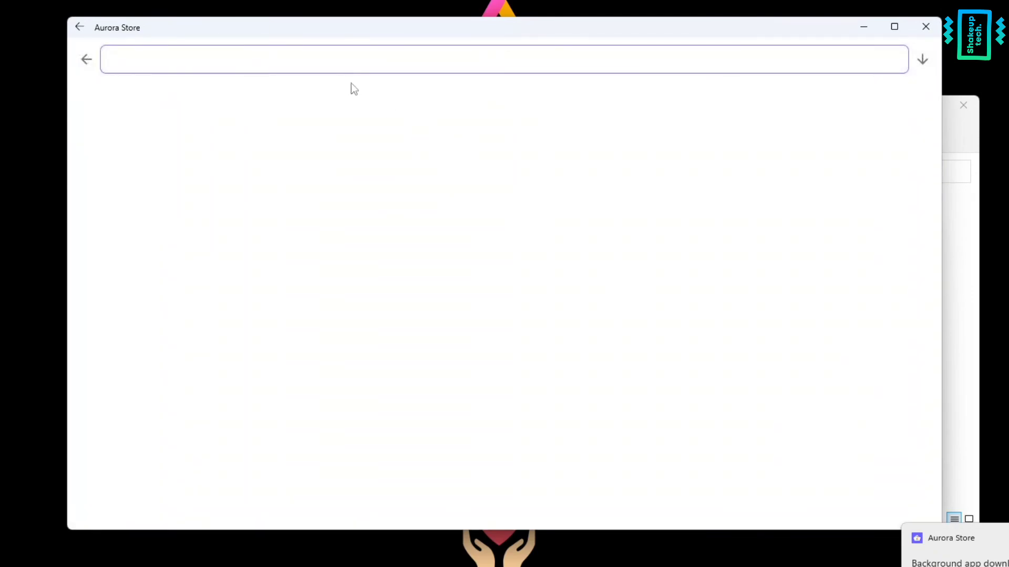
pyautogui.click(256, 59)
pyautogui.write('s')
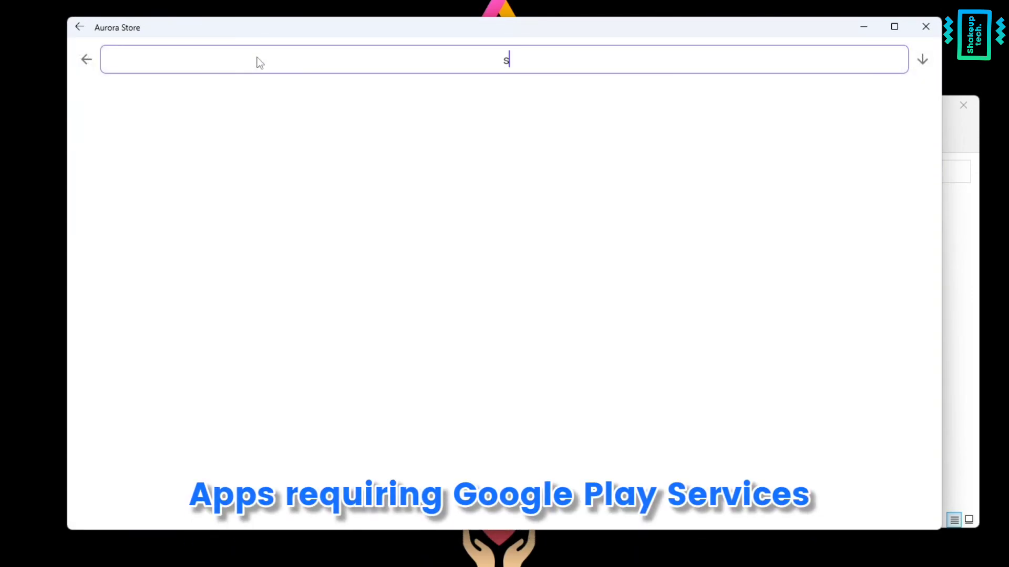
pyautogui.write('napseed')
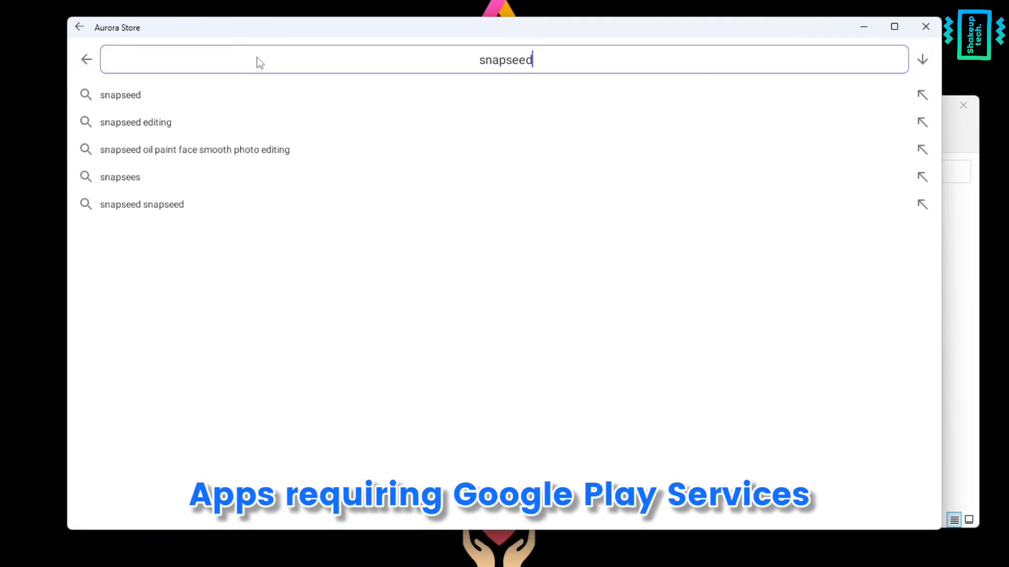
pyautogui.press('Return')
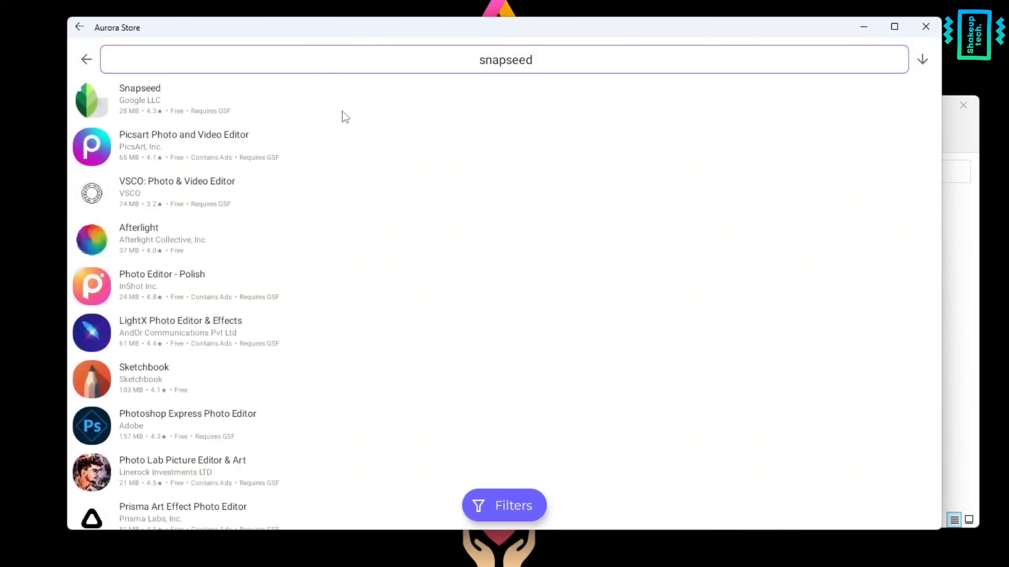
pyautogui.click(247, 106)
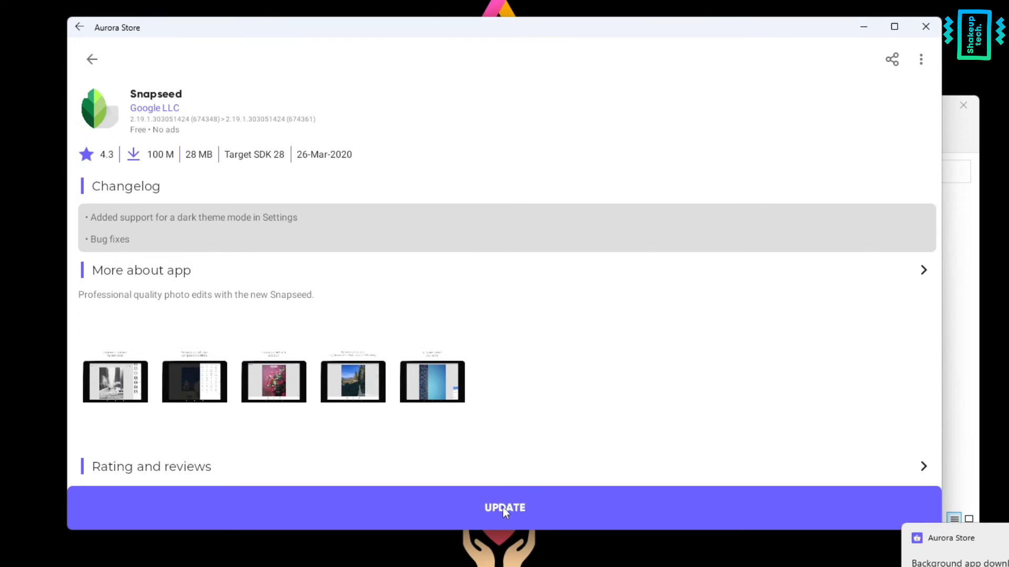
# Update Snapseed, approve the update in the package installer, and return to the search suggestions.
pyautogui.click(502, 509)
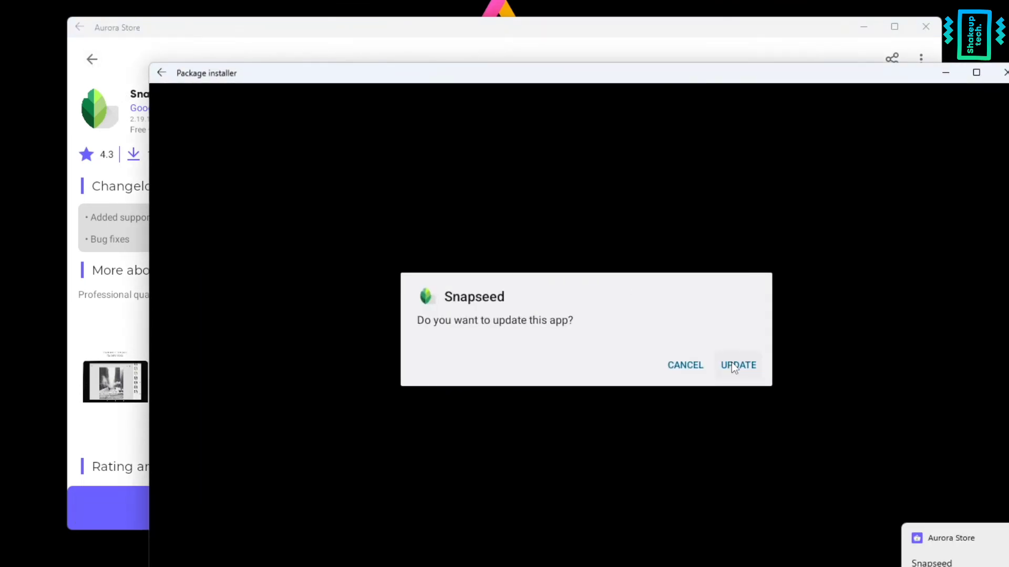
pyautogui.click(734, 366)
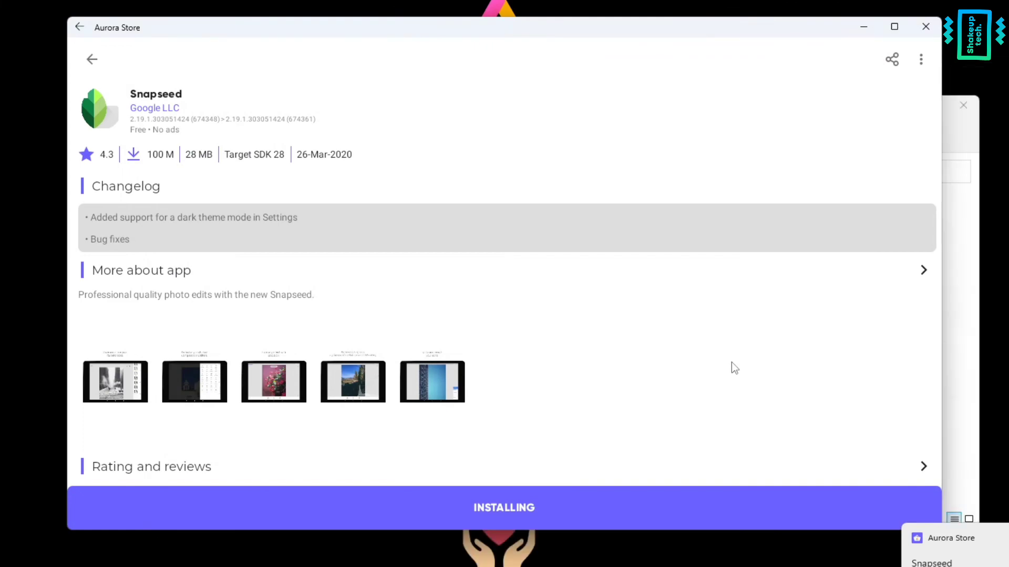
pyautogui.click(93, 59)
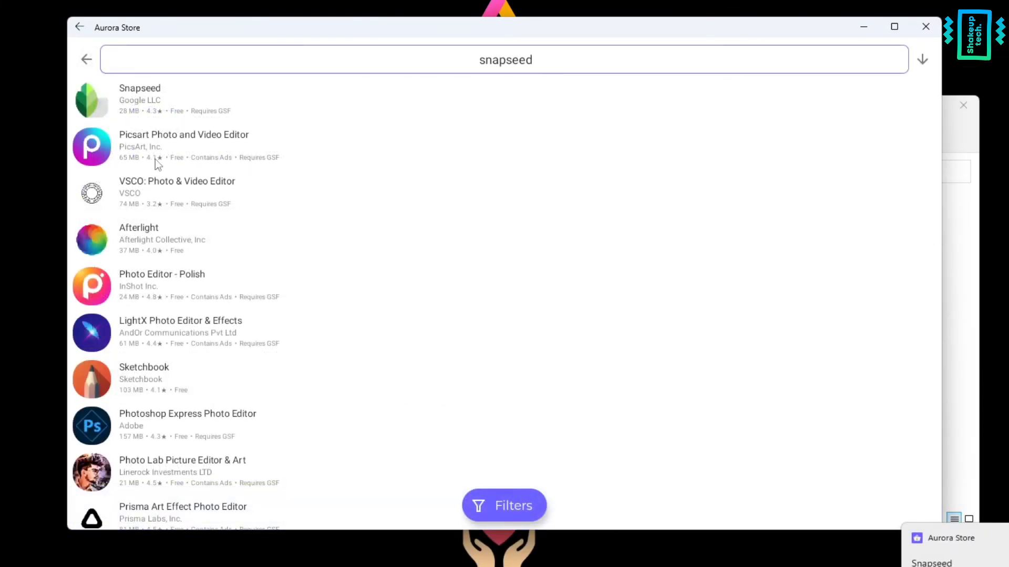
pyautogui.click(86, 61)
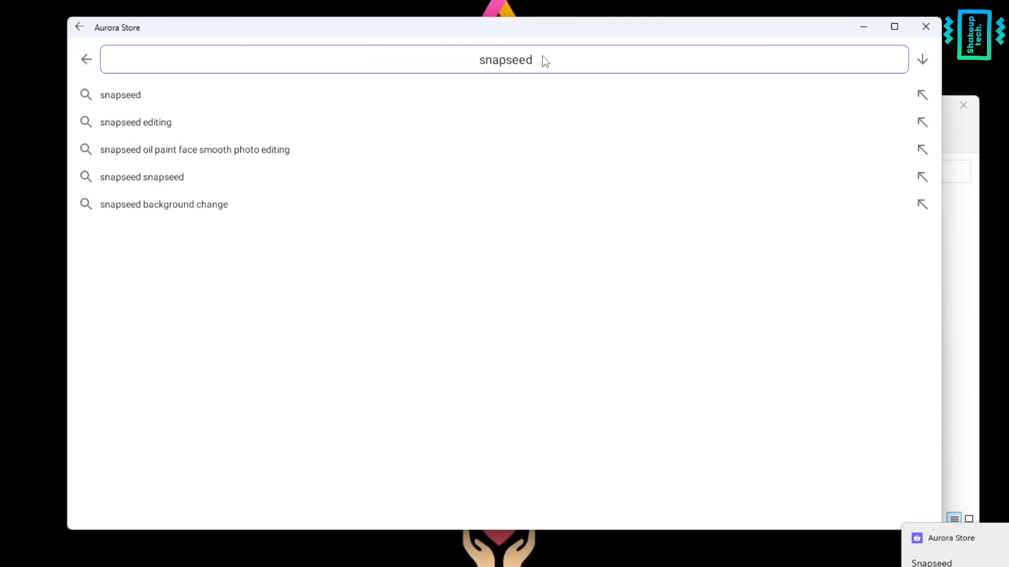
# Search for "call of duty", view the Call of Duty Mobile Season 6 page, and return to the store's home page.
pyautogui.doubleClick(730, 61)
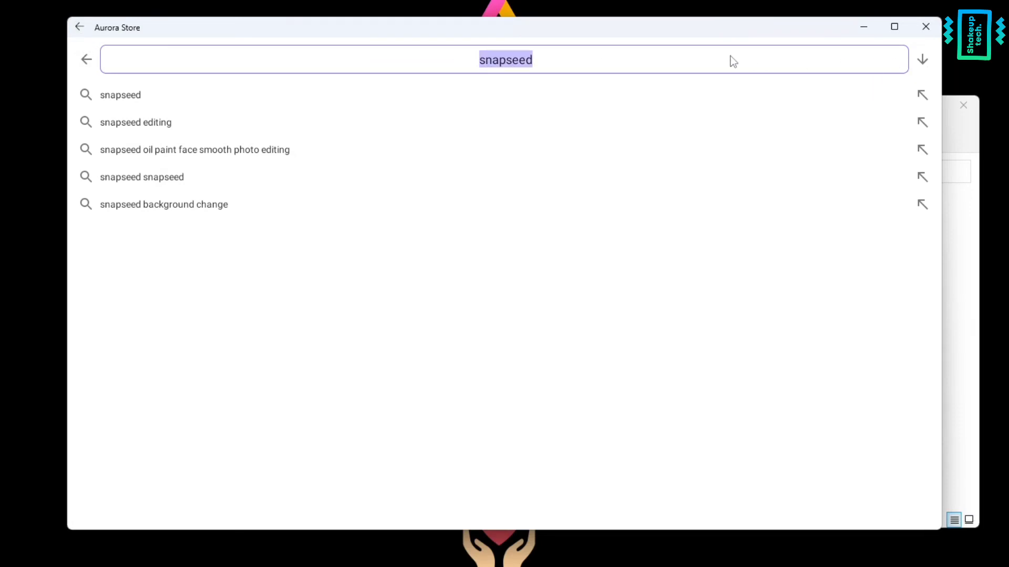
pyautogui.write('ca')
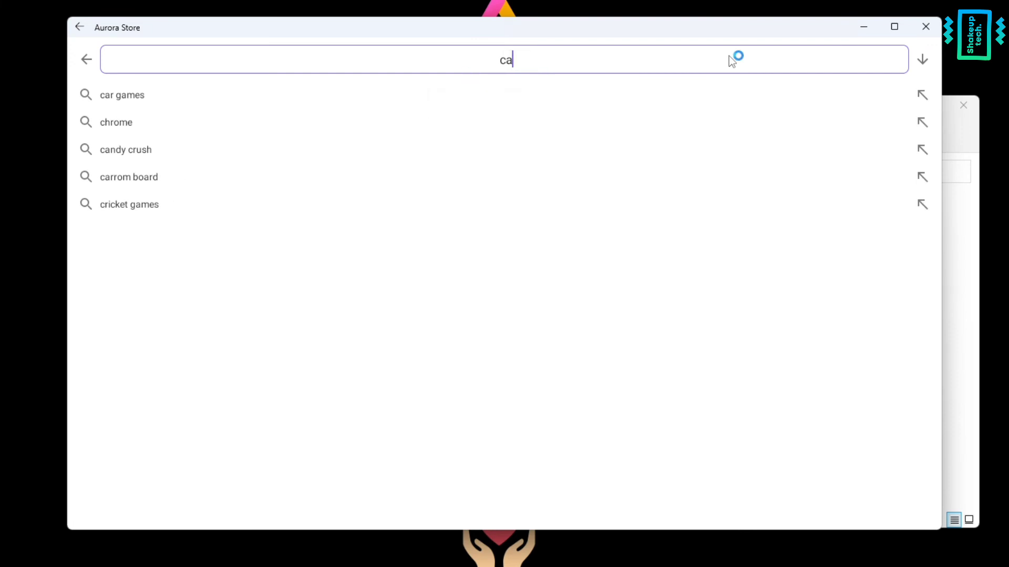
pyautogui.write('ll of duty')
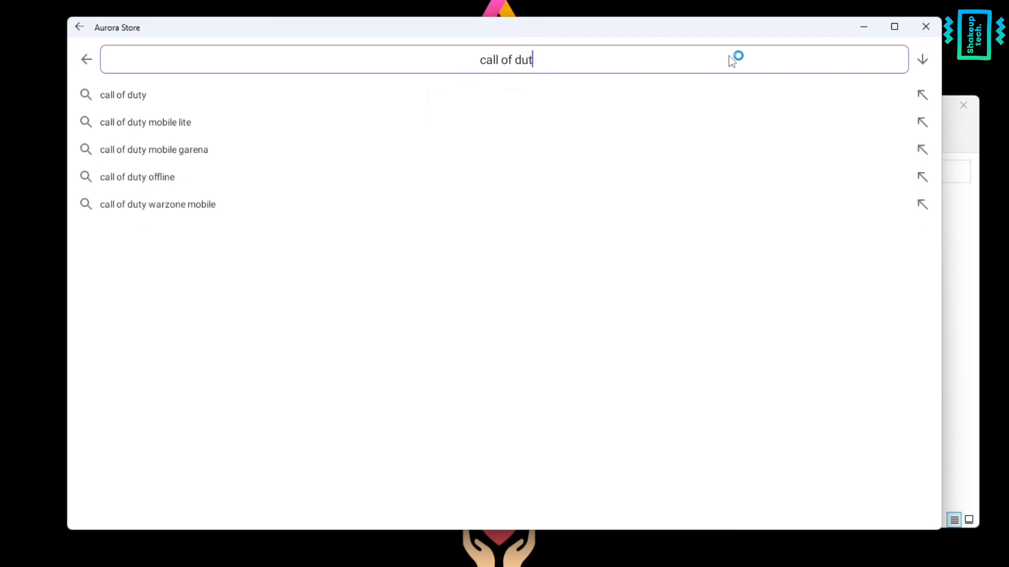
pyautogui.press('Return')
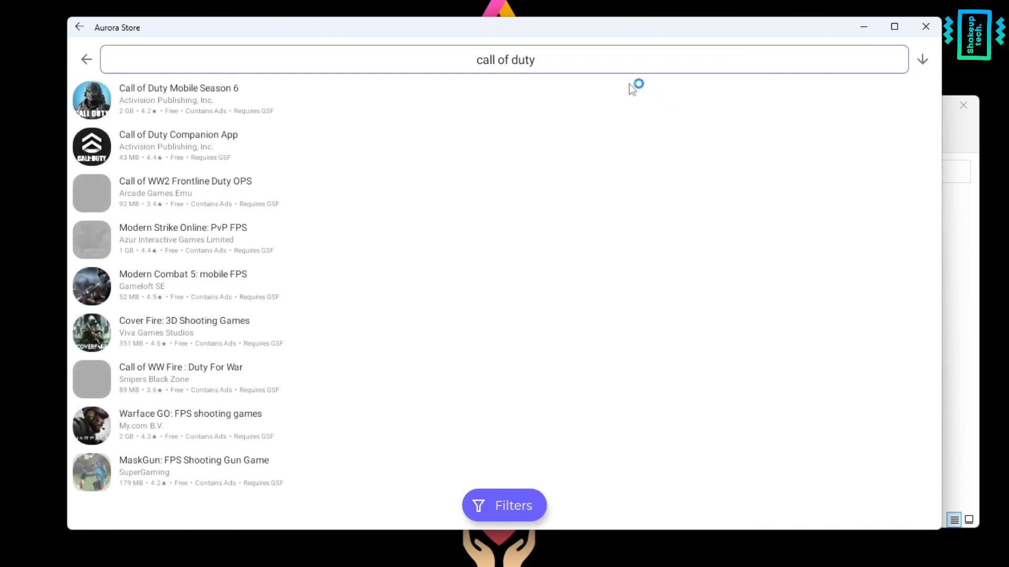
pyautogui.click(269, 99)
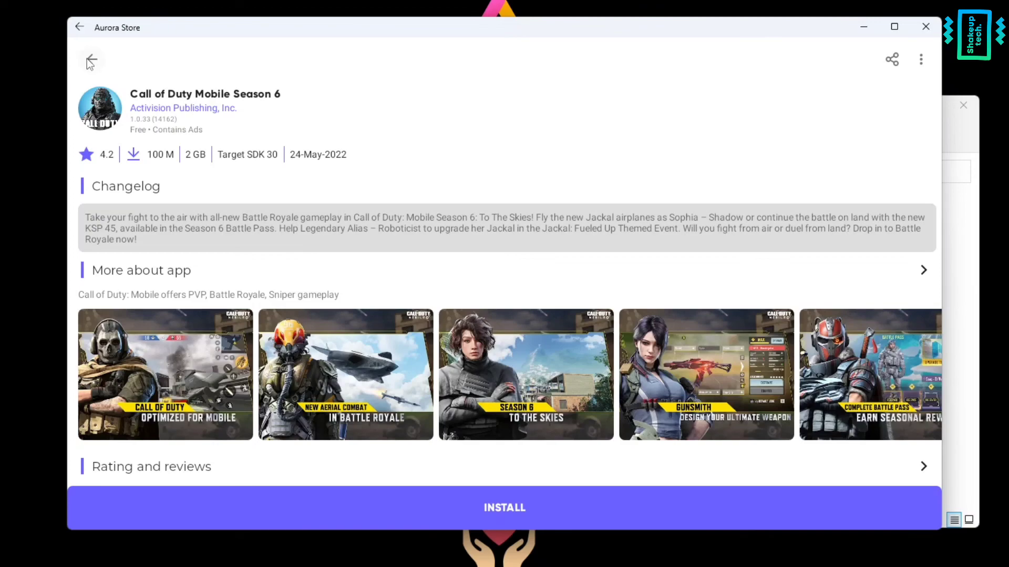
pyautogui.click(80, 27)
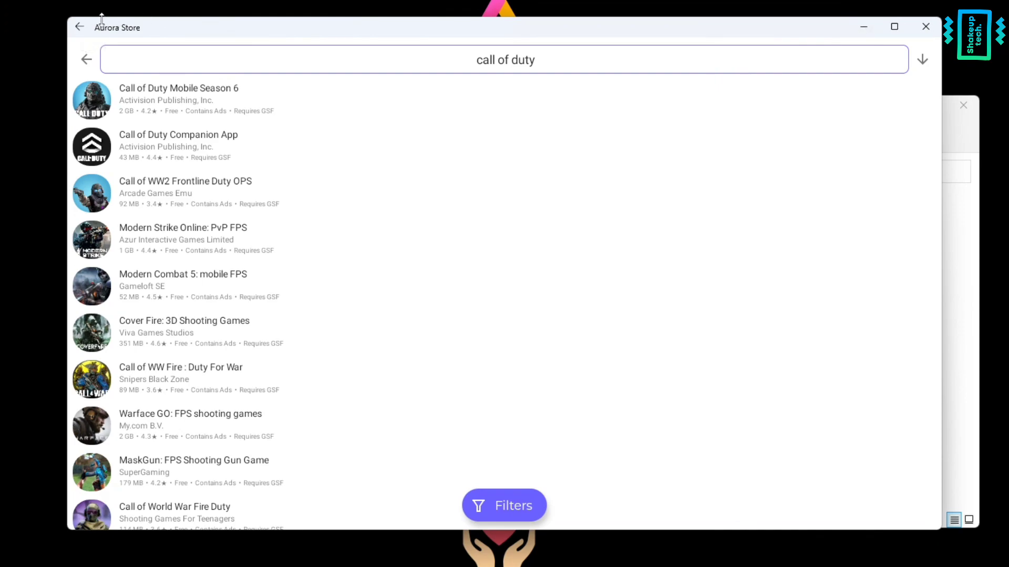
pyautogui.click(76, 30)
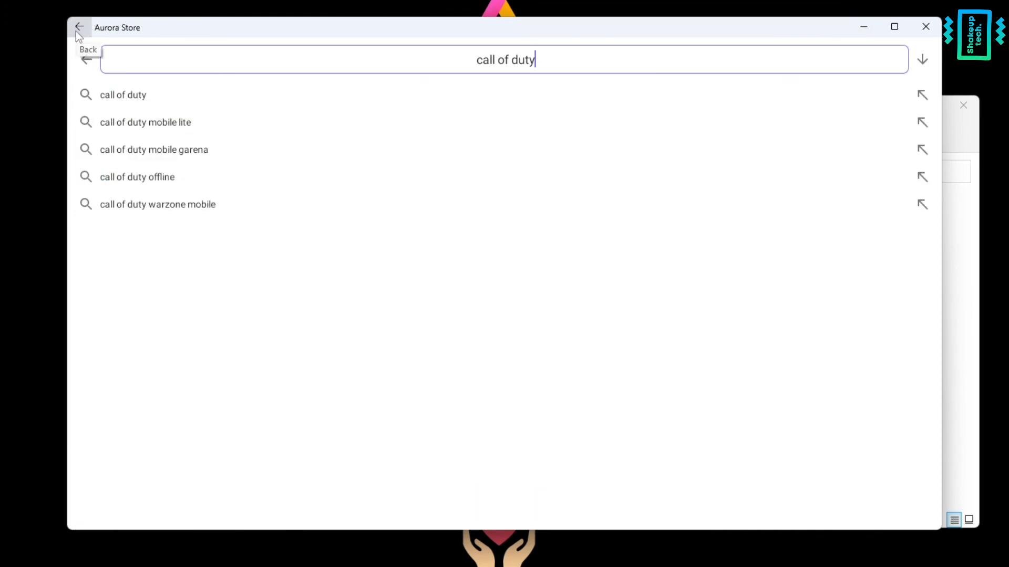
pyautogui.click(86, 64)
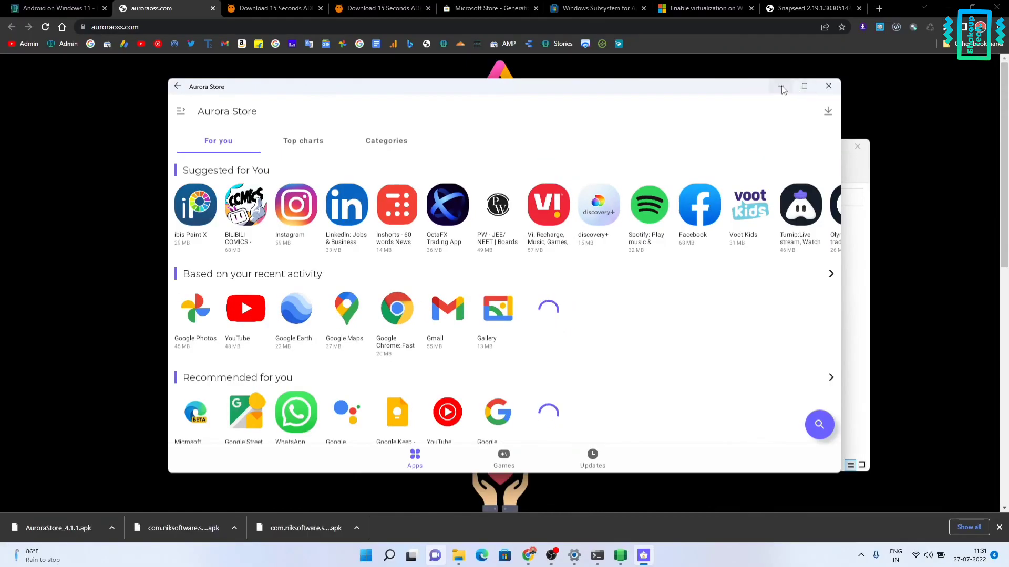
# Minimize the Aurora Store, Documents and browser windows, and open the Start menu to view the pinned Android apps.
pyautogui.click(781, 88)
pyautogui.click(757, 122)
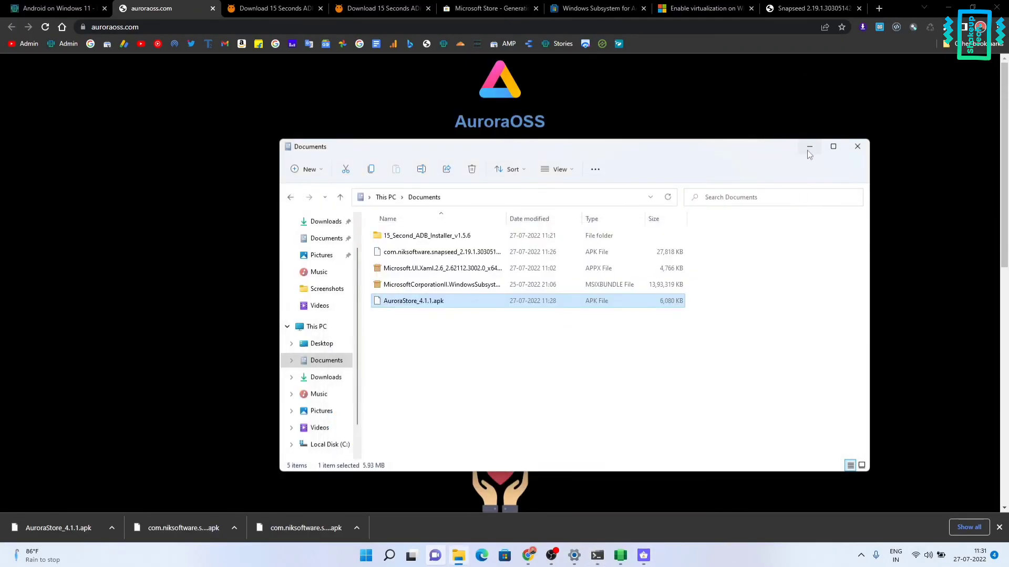
pyautogui.click(808, 150)
pyautogui.click(949, 7)
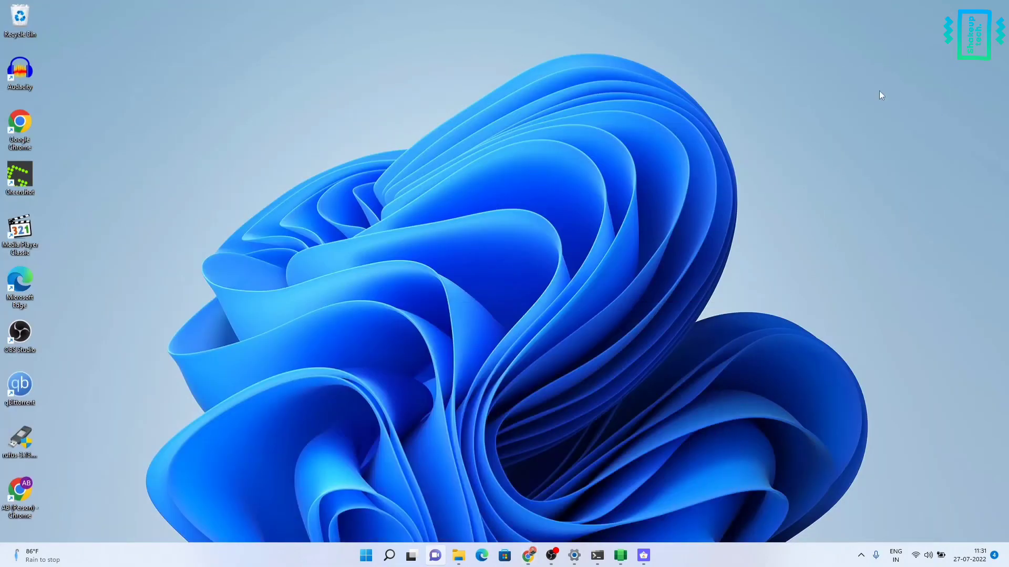
pyautogui.click(366, 555)
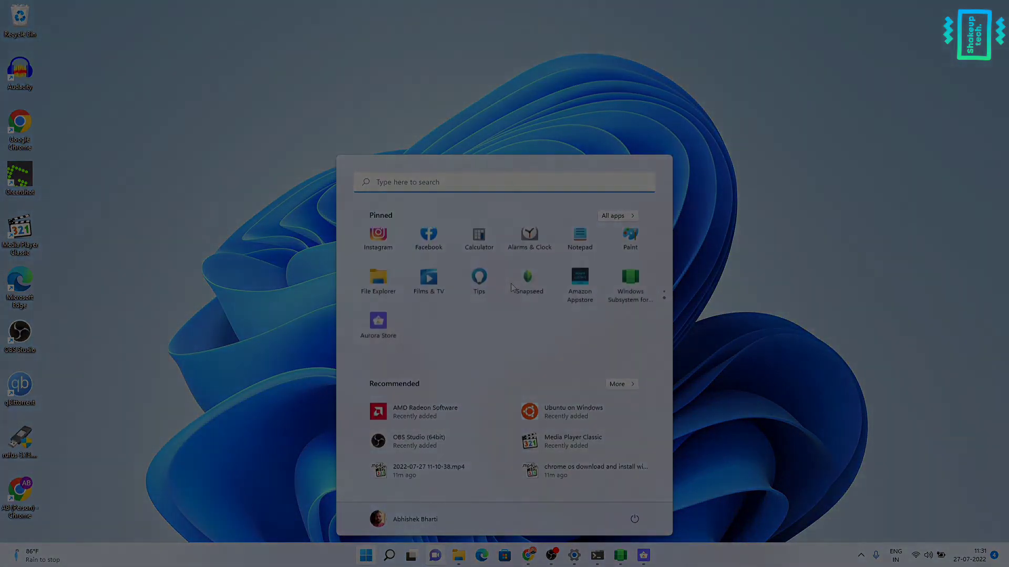